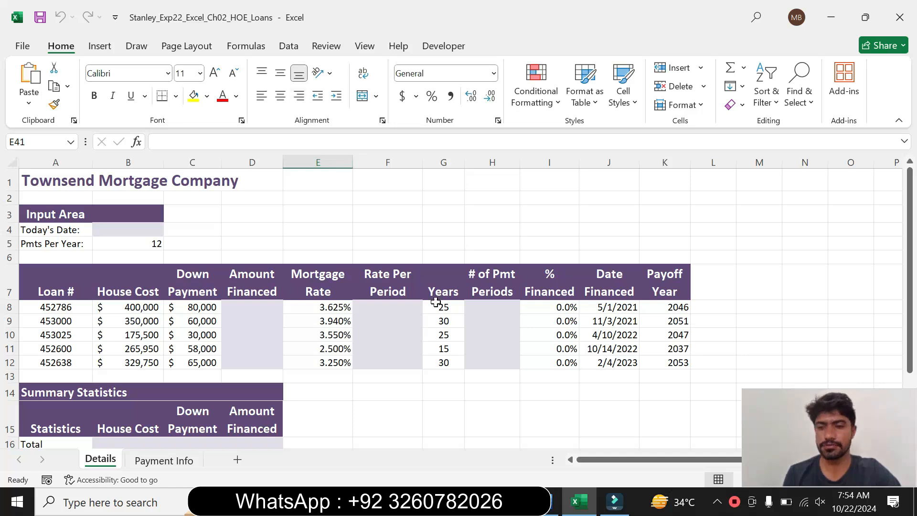
Switch to the Townsend Mortgage Company instructions in Word, dismiss the licence notice and read the project description down to the steps table.
click(549, 505)
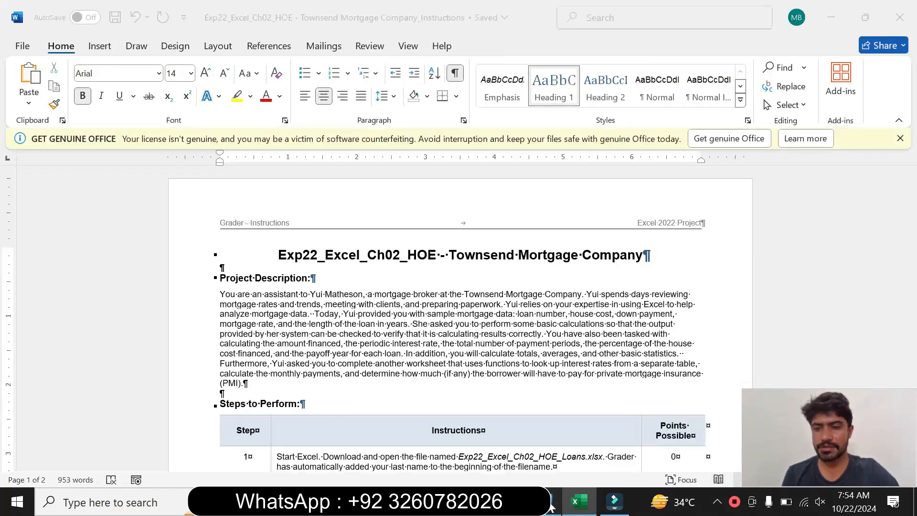
click(900, 140)
drag(278, 234, 581, 273)
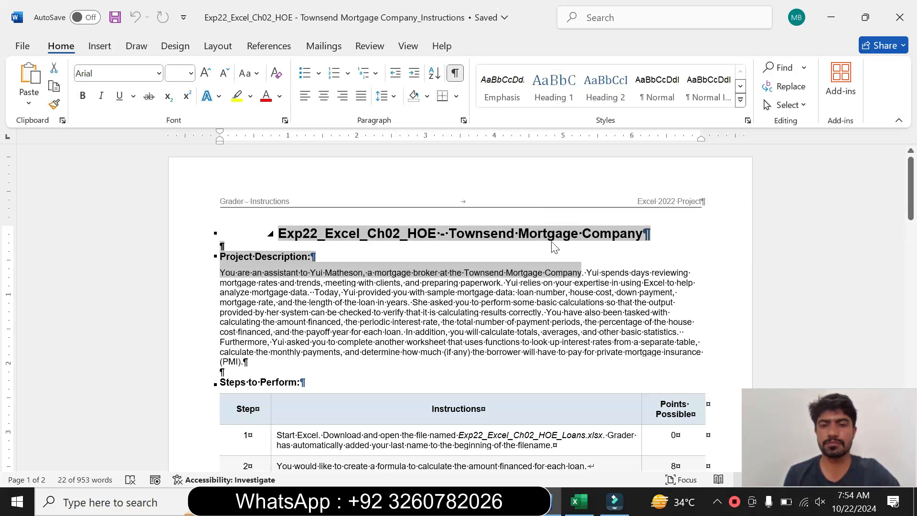
click(617, 253)
drag(909, 208, 912, 235)
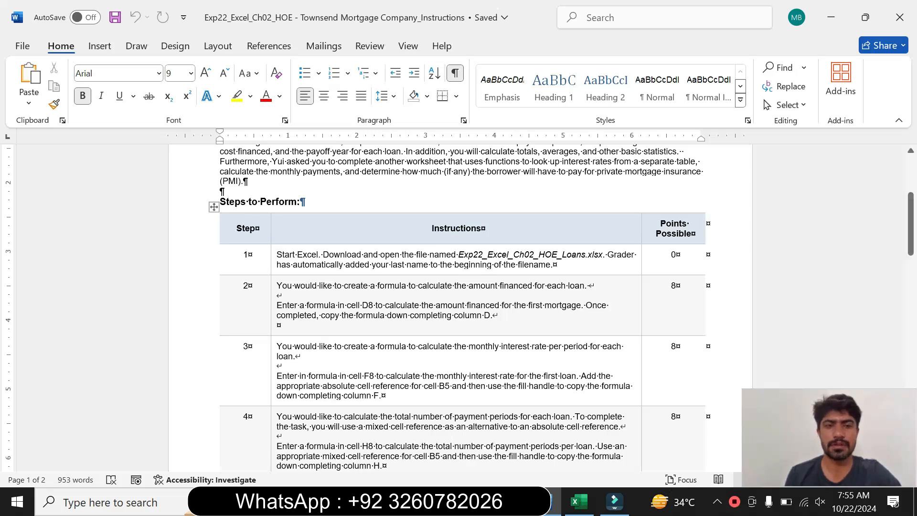
Enlarge the step 1 instruction text to 16 pt and highlight it in yellow.
click(270, 264)
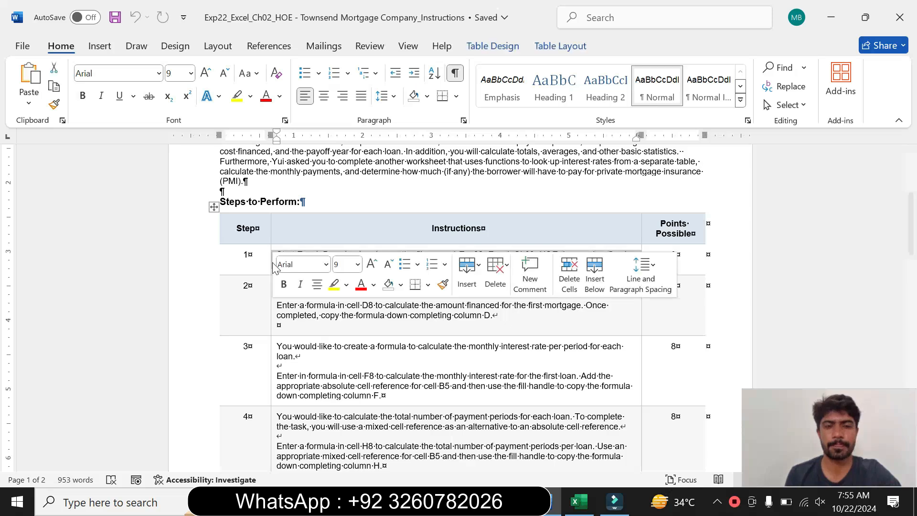
click(357, 265)
click(346, 116)
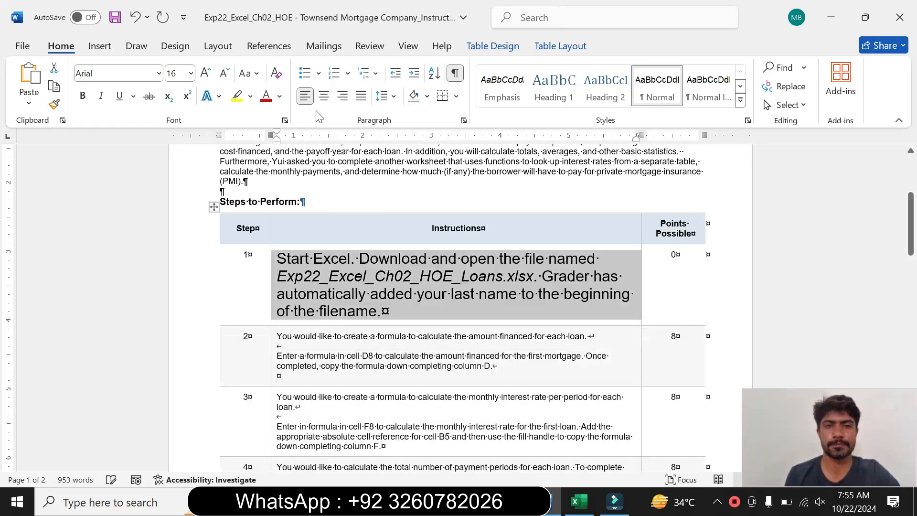
click(237, 96)
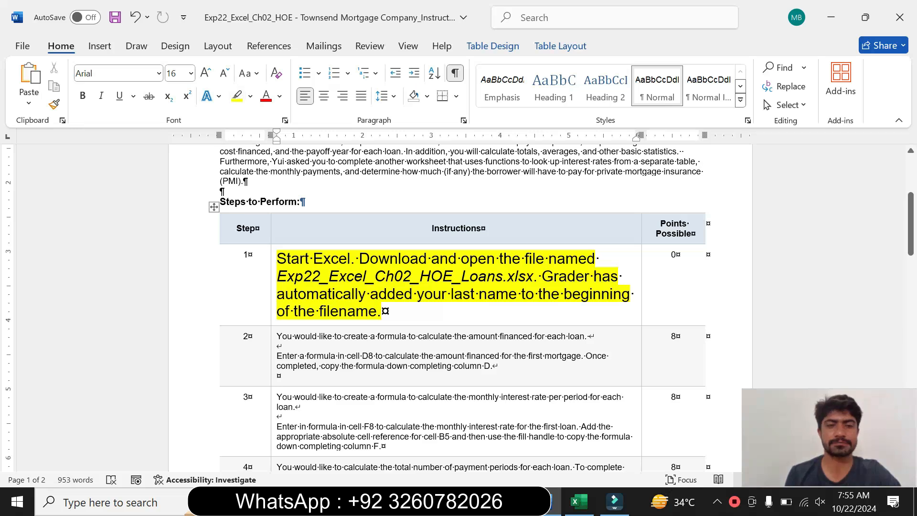
triple_click(294, 267)
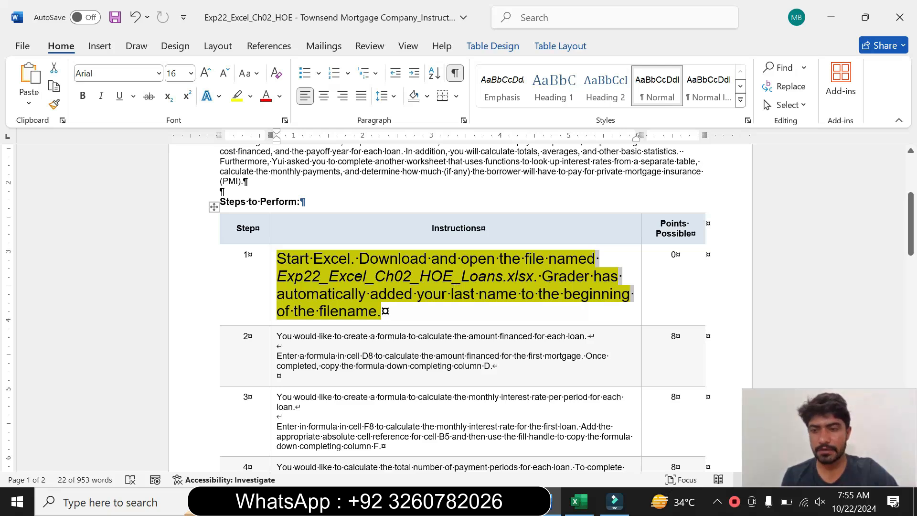
click(382, 312)
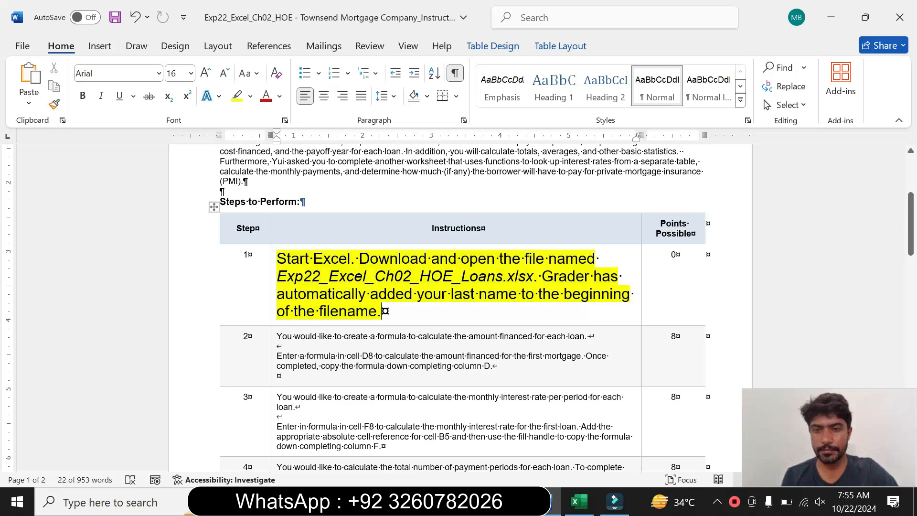
Switch to the Excel loans workbook to examine the Details sheet's Amount Financed column, and return to the Word instructions.
click(578, 504)
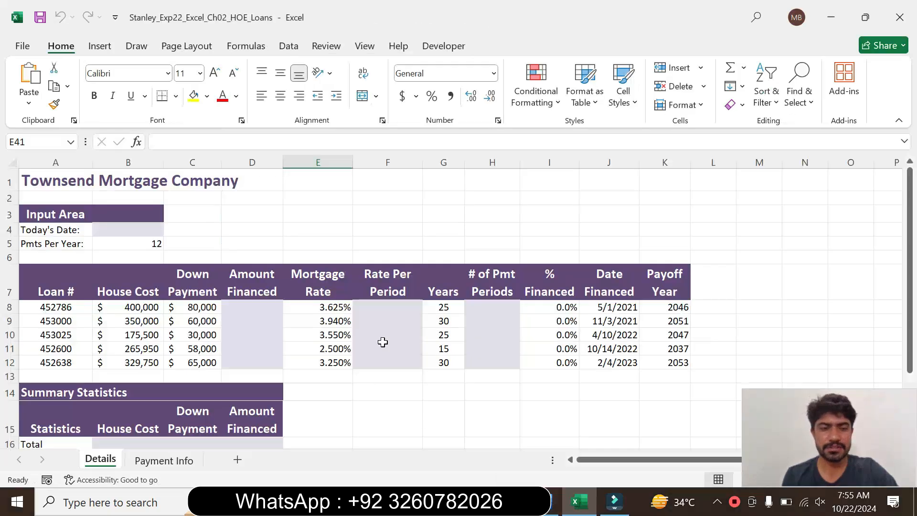
click(244, 288)
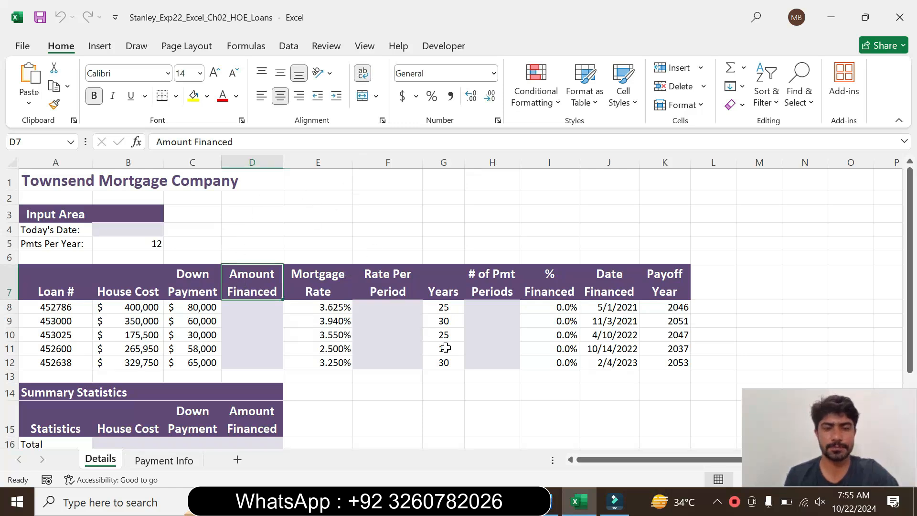
click(554, 502)
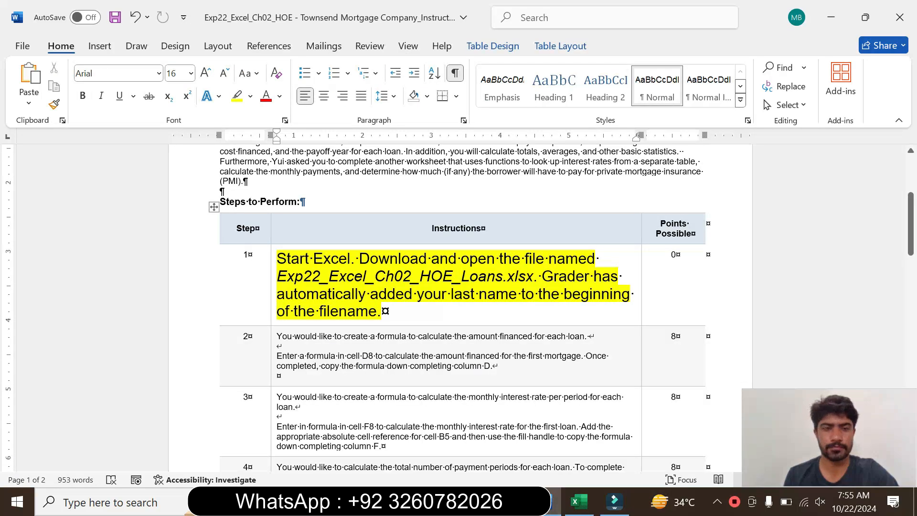
Restore the step 1 instruction text to 9 pt and remove its highlight.
click(271, 308)
click(358, 261)
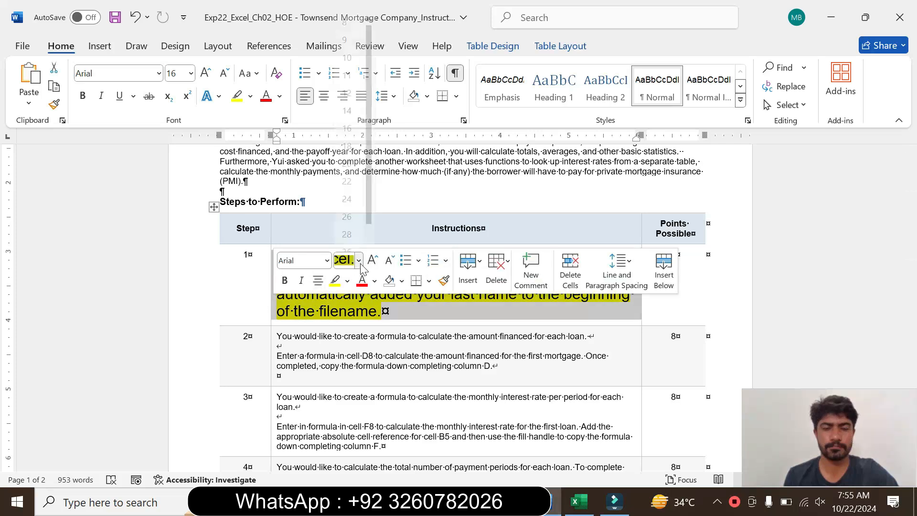
click(344, 25)
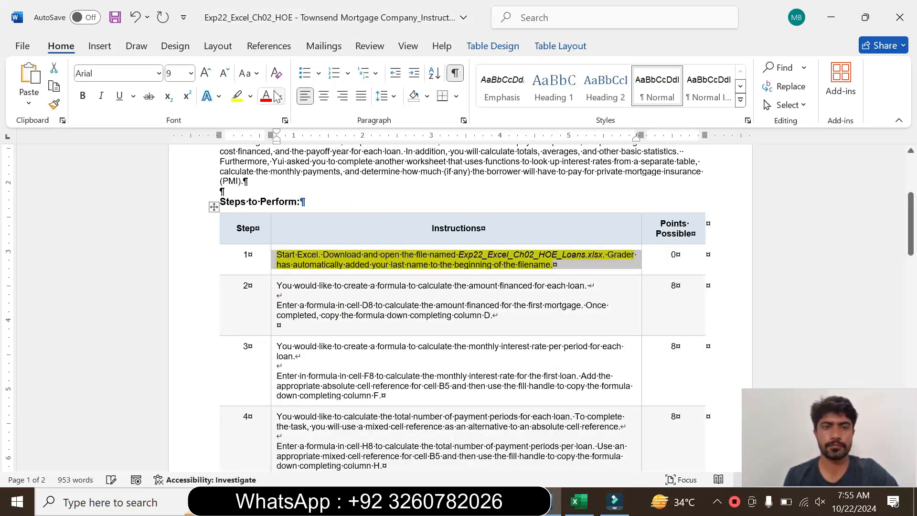
click(251, 97)
click(266, 210)
click(553, 264)
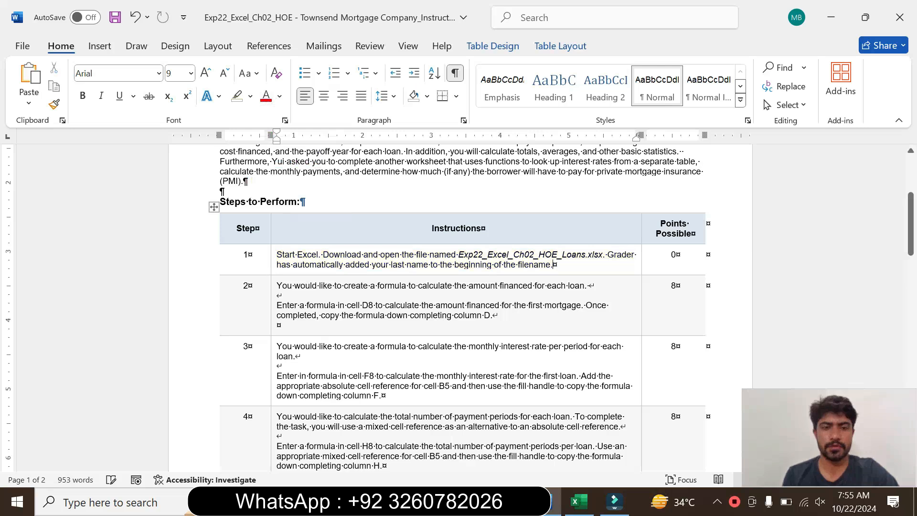
Enlarge the step 2 instruction text to 16 pt and highlight it in turquoise.
click(271, 312)
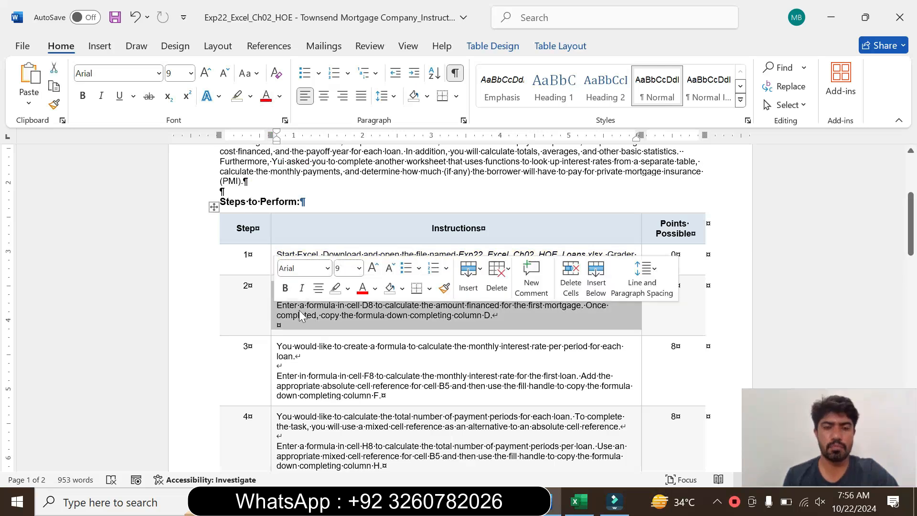
click(359, 269)
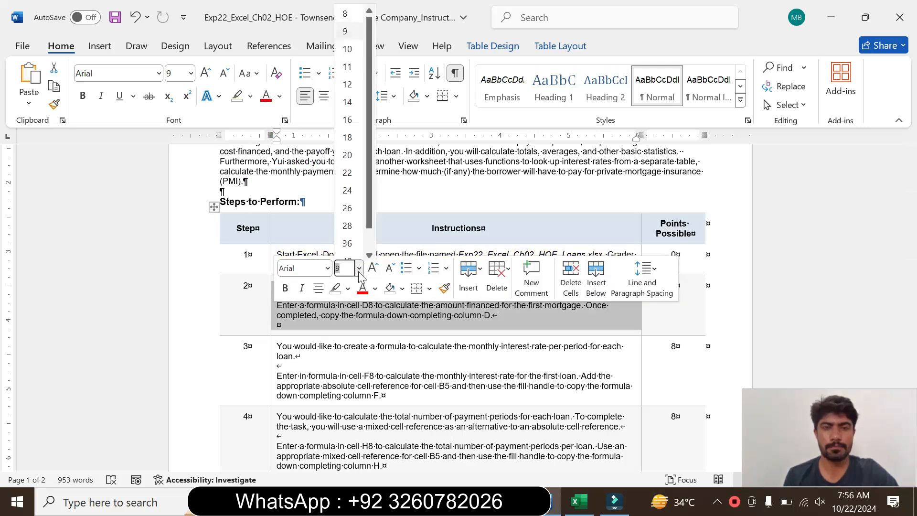
click(347, 120)
click(251, 97)
click(276, 145)
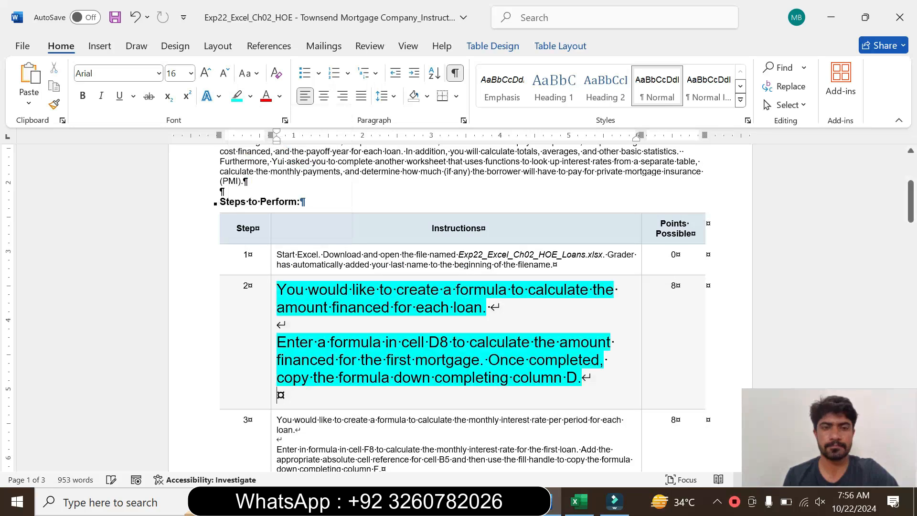
Read the step 2 instructions on calculating the amount financed, marking the phrase that names cell D8.
drag(277, 290, 489, 308)
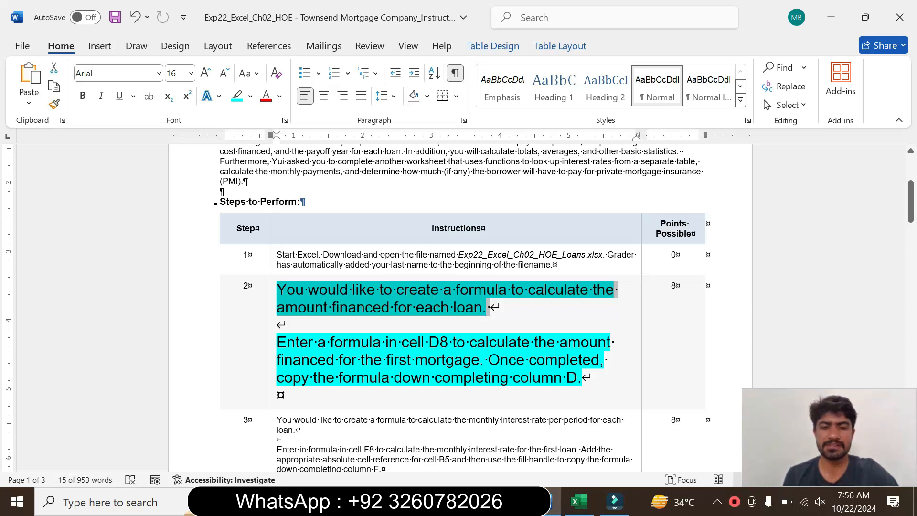
drag(277, 342, 568, 390)
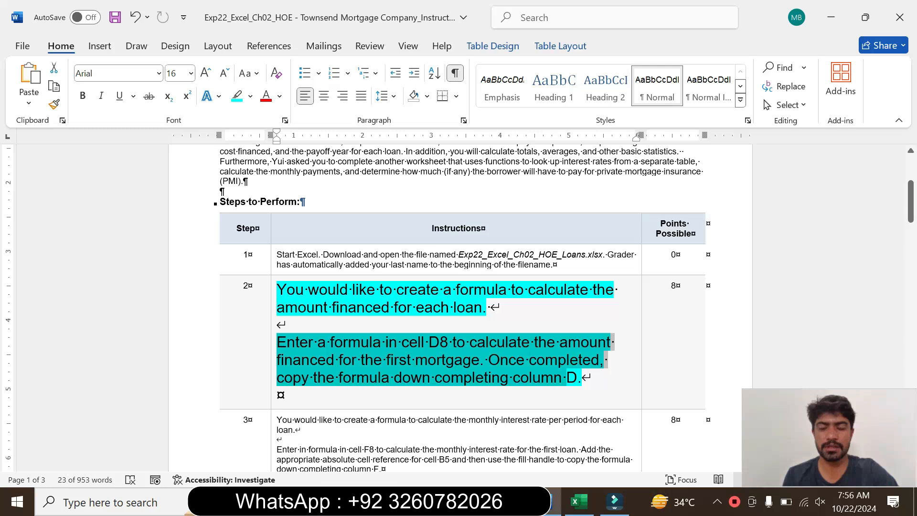
click(374, 360)
drag(334, 342, 451, 341)
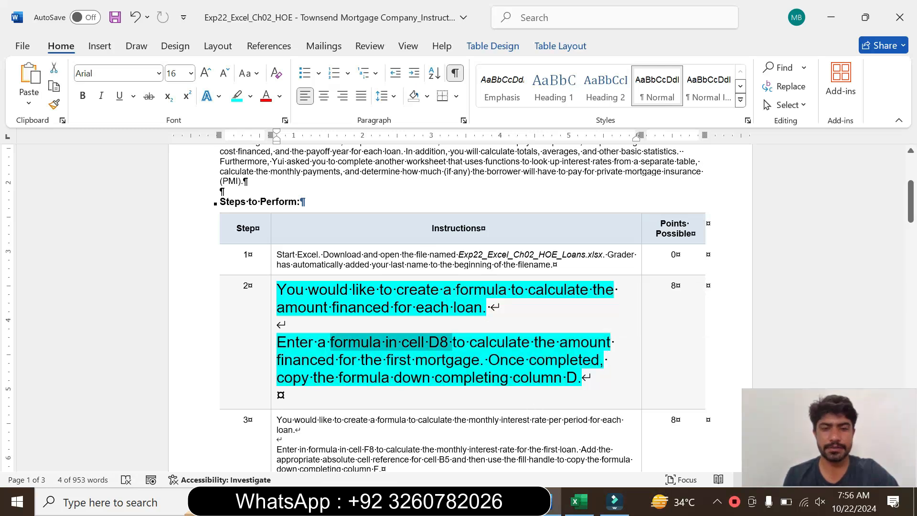
Switch to the Excel loans workbook and enter the formula =B8-C8 in cell D8 of the Details sheet.
click(576, 501)
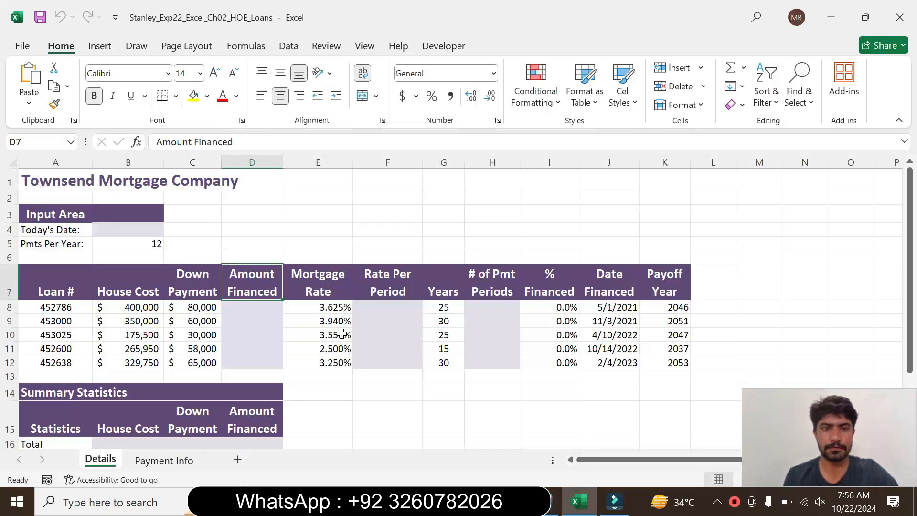
click(249, 307)
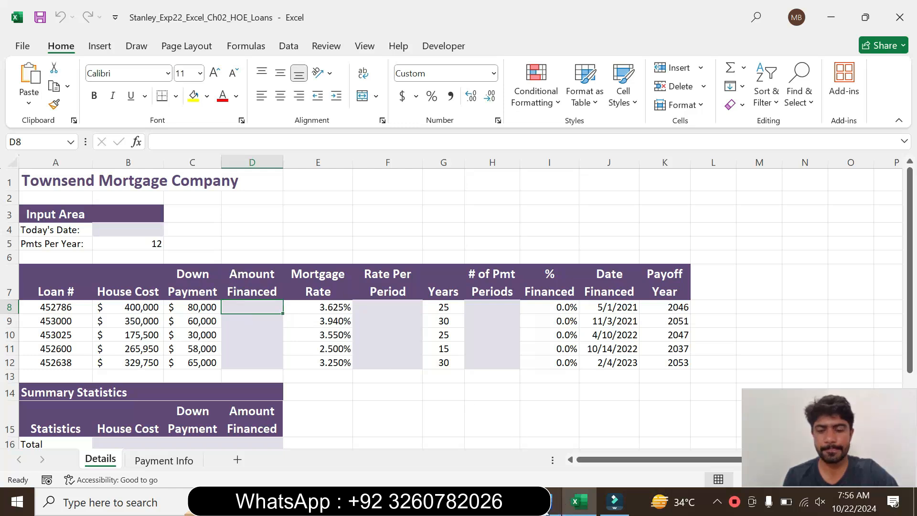
click(556, 504)
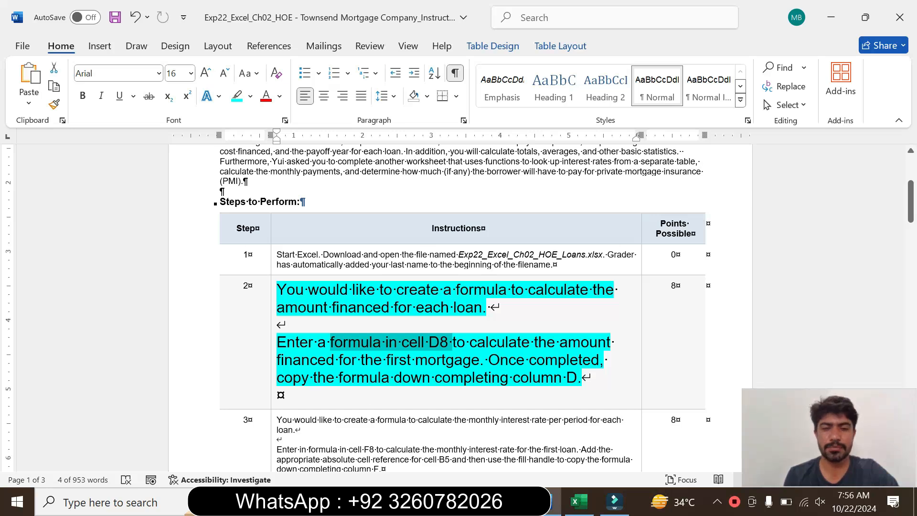
click(578, 501)
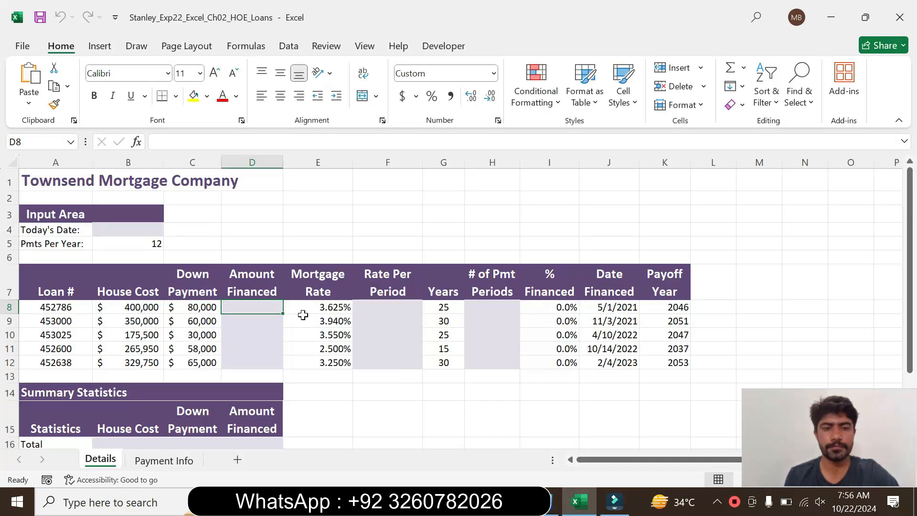
text(=)
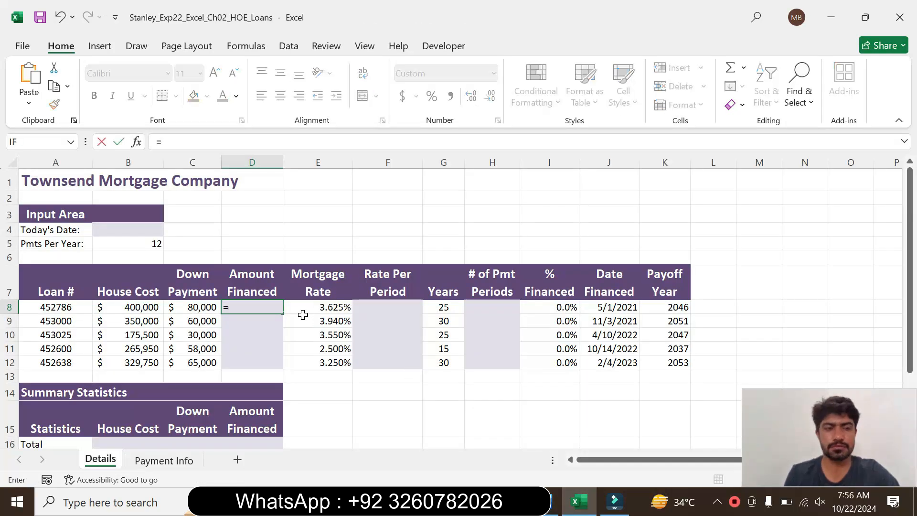
click(136, 306)
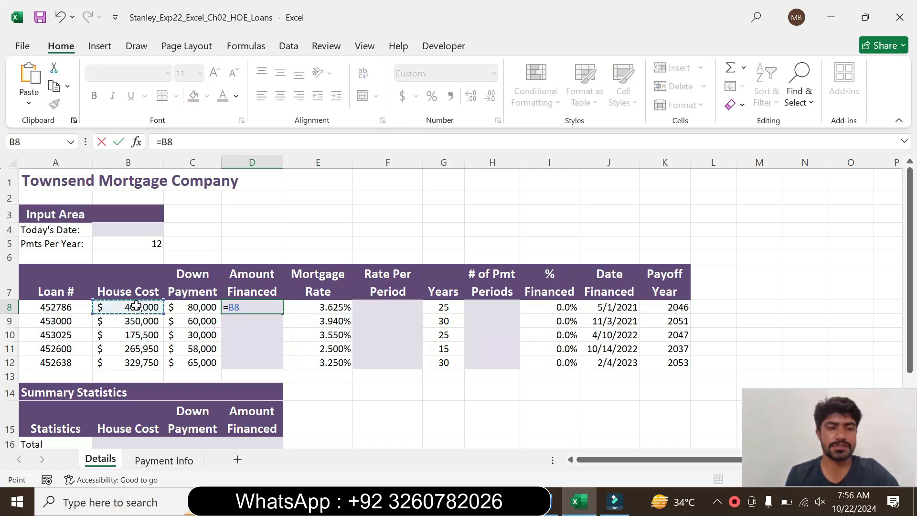
text(-)
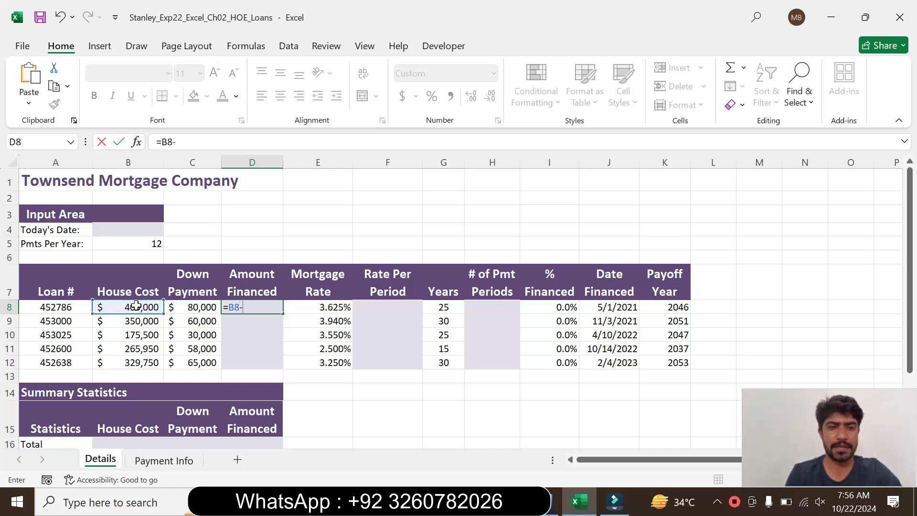
click(200, 305)
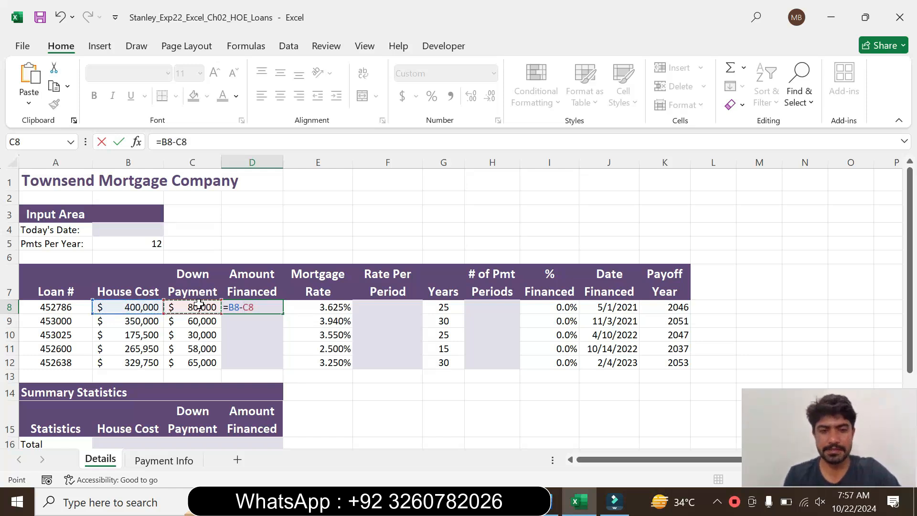
key(Return)
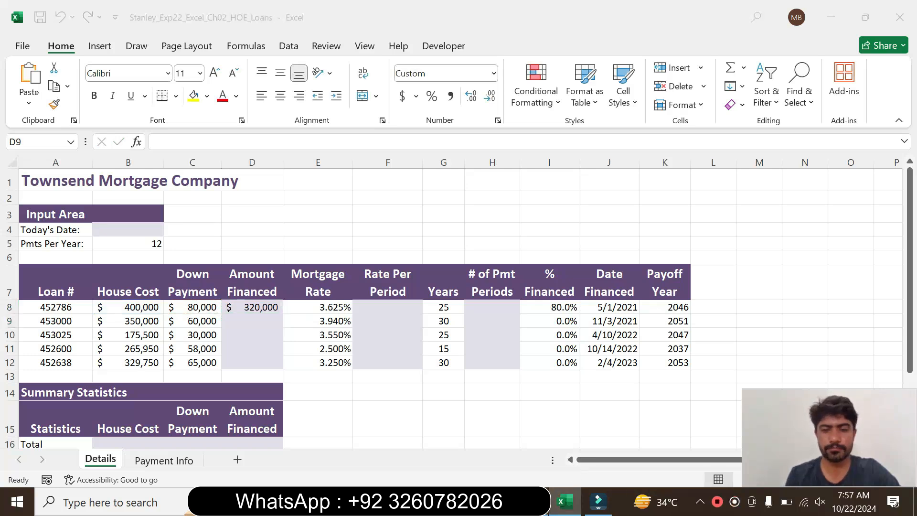
Check the copy-down instruction in Word, then fill the Excel formula from D8 down through D12 and inspect the copy in D10.
key(alt+Tab)
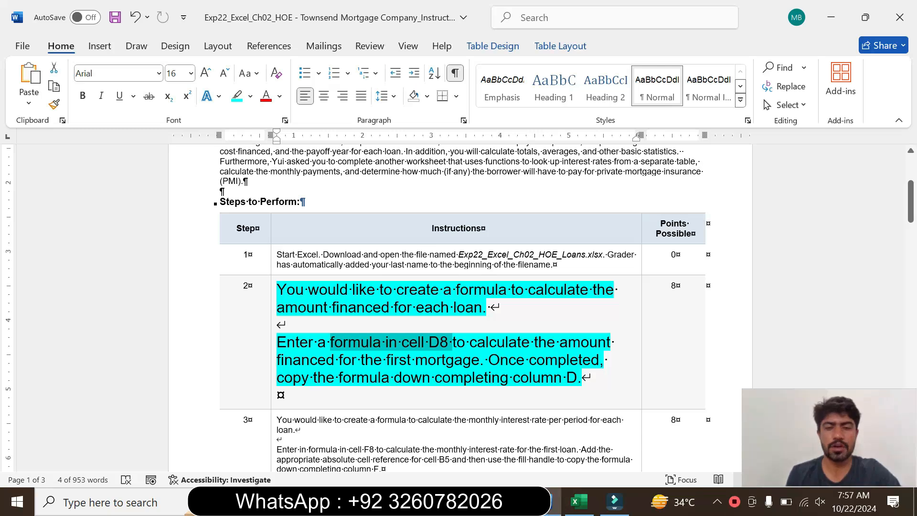
drag(339, 377, 567, 378)
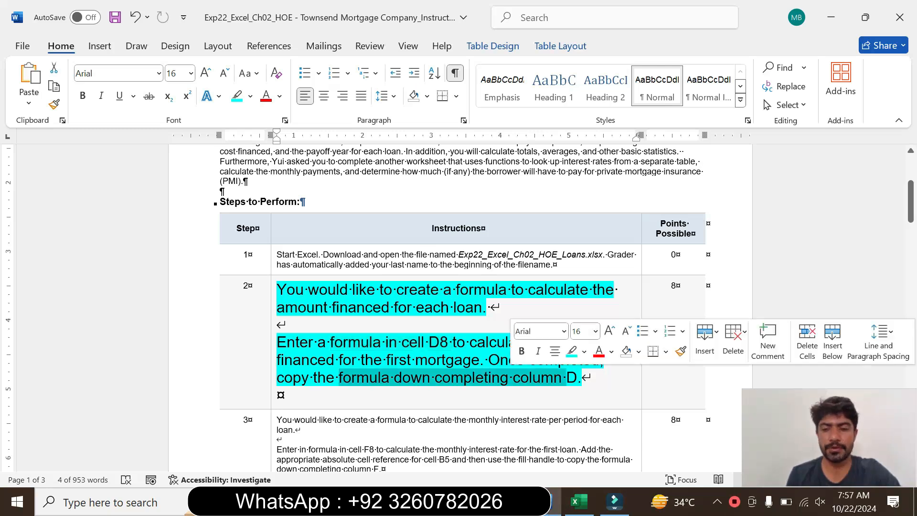
click(569, 420)
click(579, 501)
click(257, 308)
drag(284, 314, 281, 368)
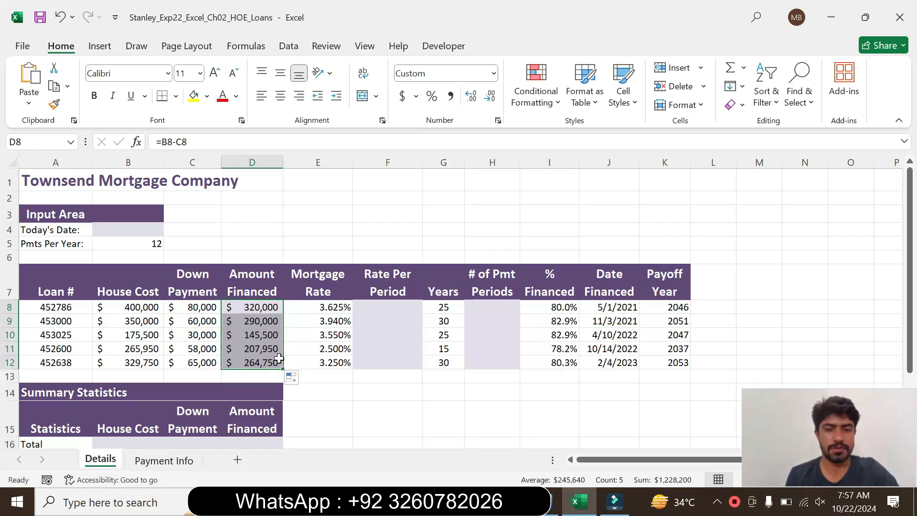
click(255, 334)
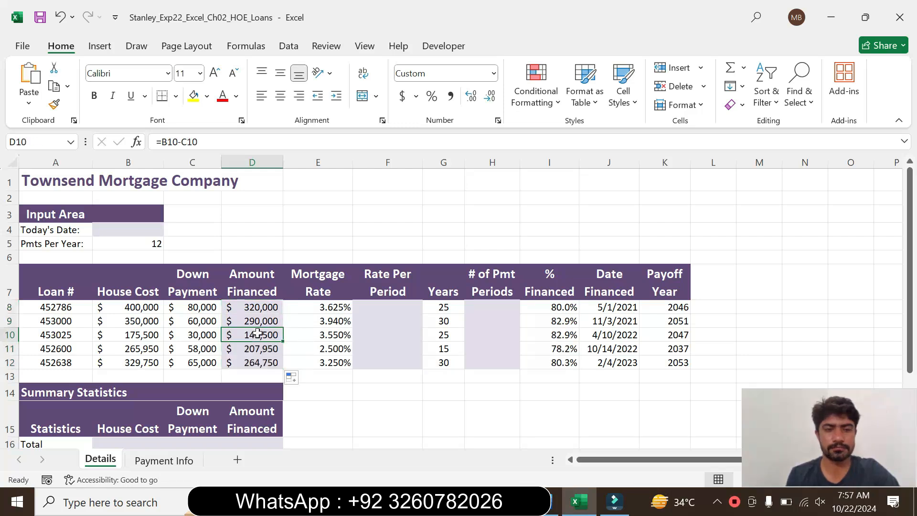
Return to the Word instructions, set the step 2 text back to 9 pt and remove its highlighting.
click(554, 501)
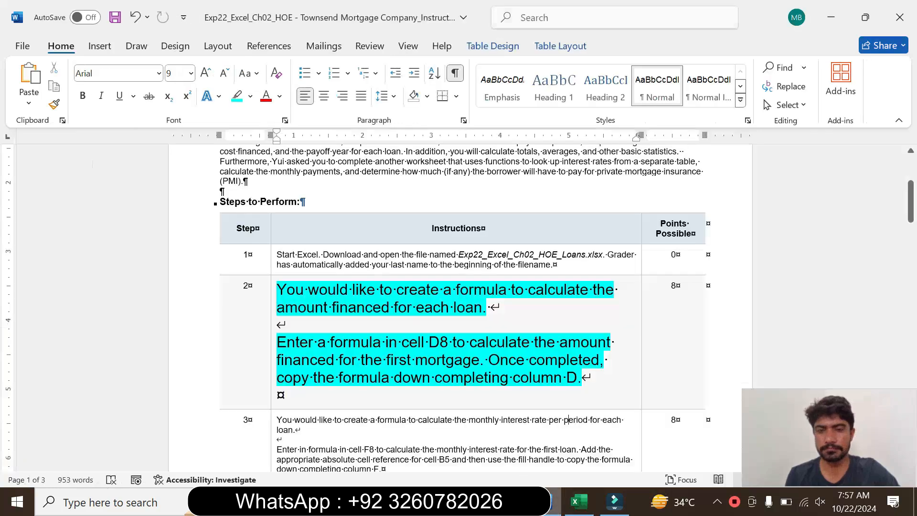
click(270, 355)
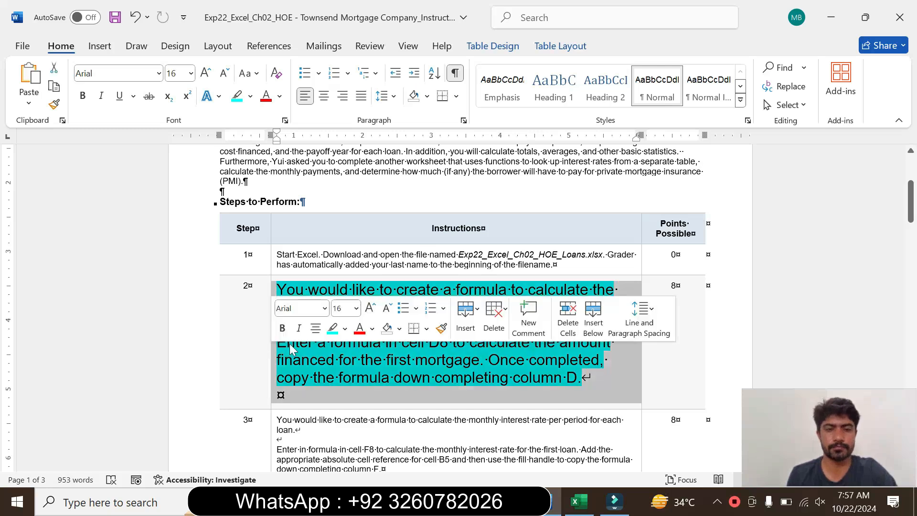
click(356, 308)
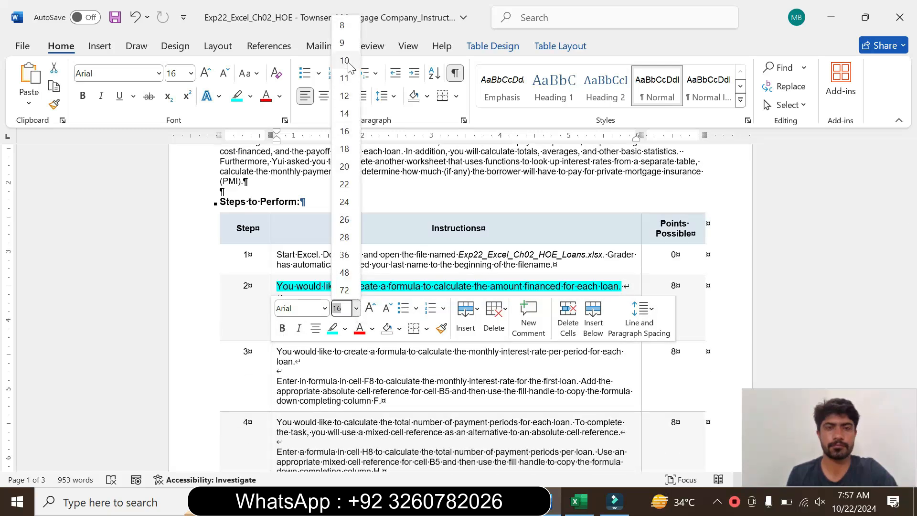
click(342, 43)
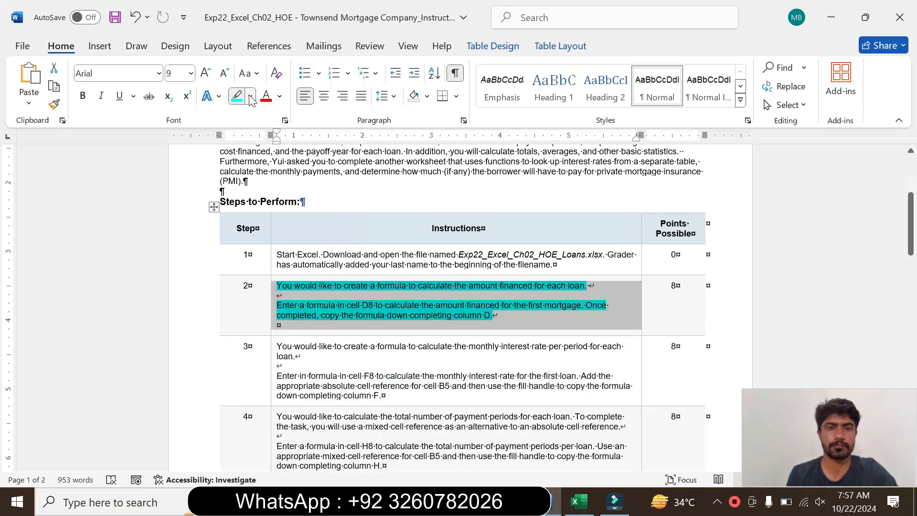
click(249, 96)
click(271, 211)
click(279, 325)
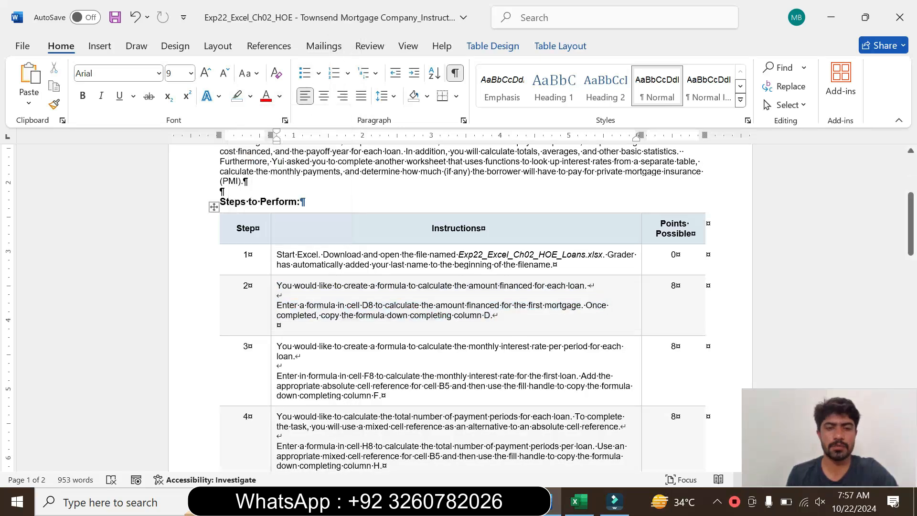
Enlarge the step 3 instruction text to 16 pt and highlight it in turquoise.
click(272, 378)
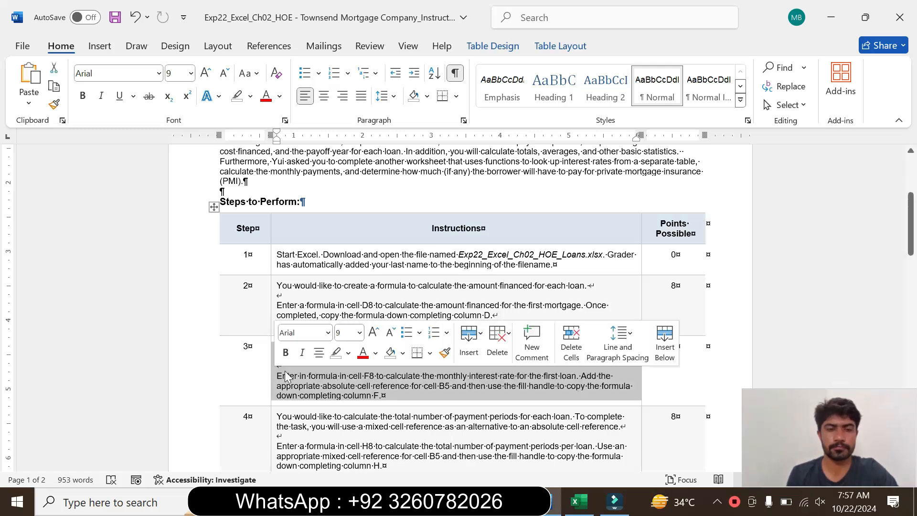
click(360, 333)
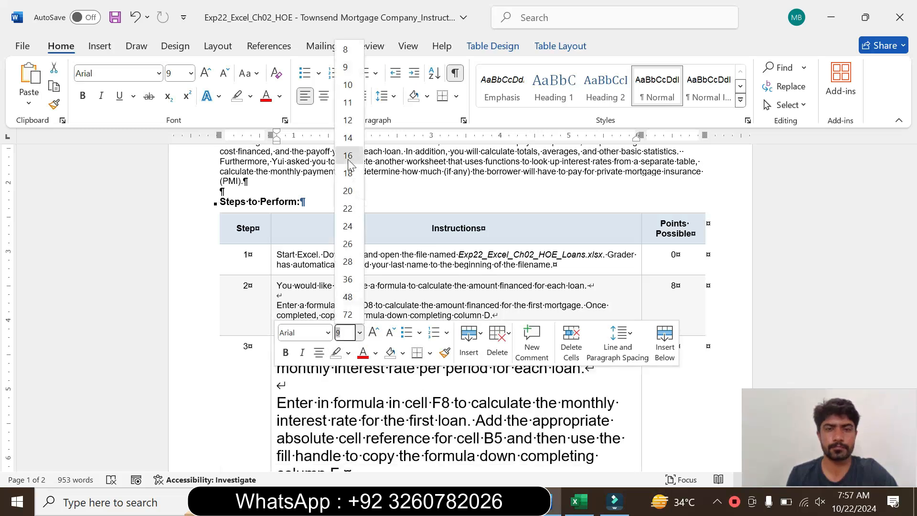
click(349, 156)
click(250, 96)
click(272, 143)
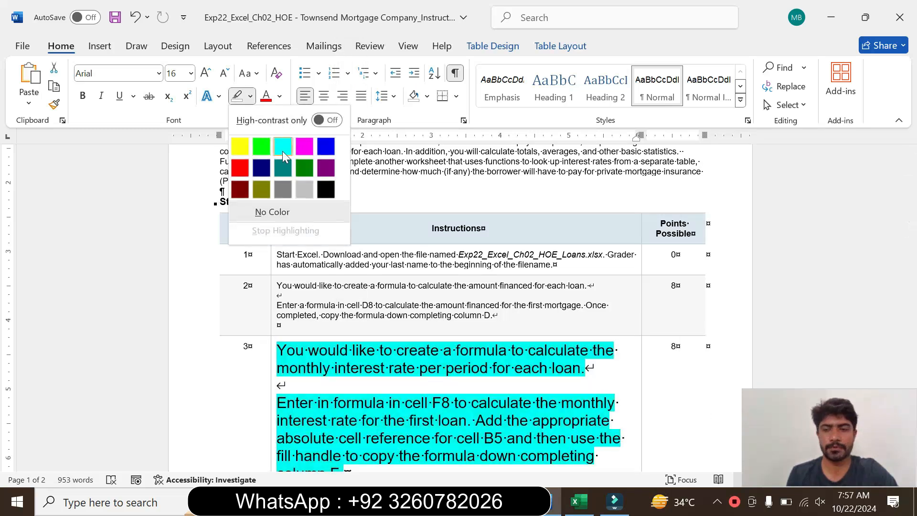
Read the step 3 instructions on calculating the monthly interest rate, marking the phrase that names cell F8.
drag(911, 217, 911, 226)
drag(742, 449, 719, 447)
mouse_move(797, 443)
mouse_down()
mouse_move(795, 431)
mouse_move(796, 443)
mouse_up()
click(271, 281)
drag(273, 283, 583, 300)
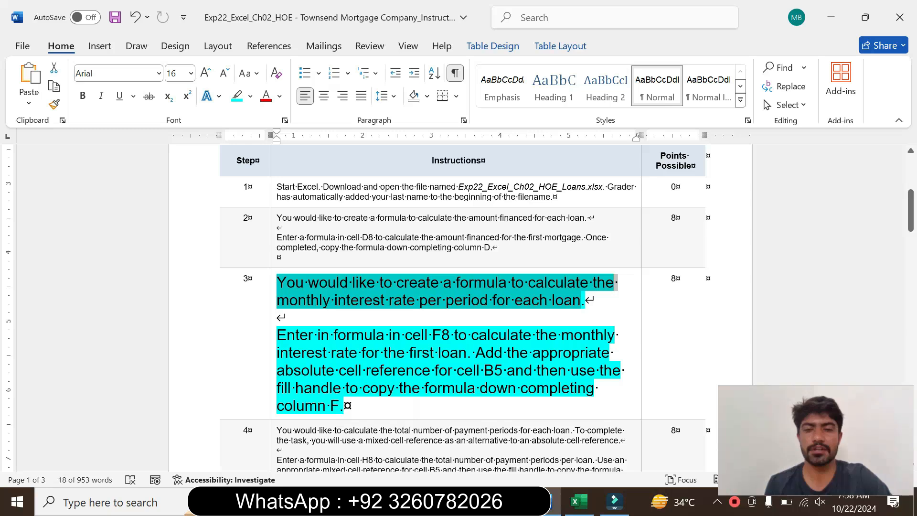
drag(278, 336, 423, 387)
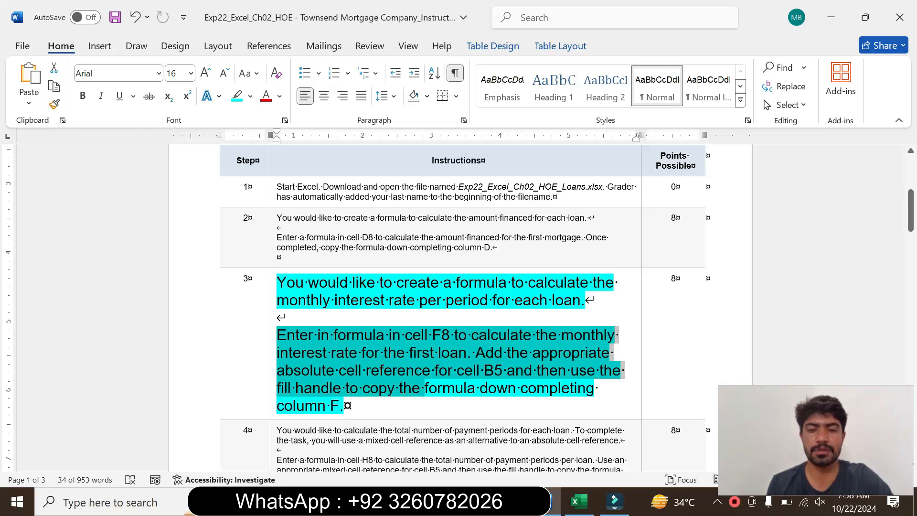
click(406, 405)
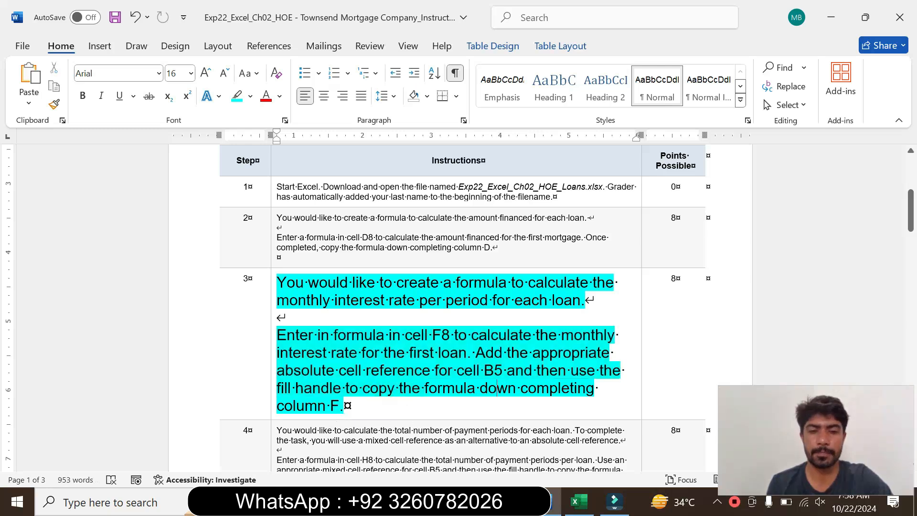
click(314, 334)
drag(313, 335, 454, 340)
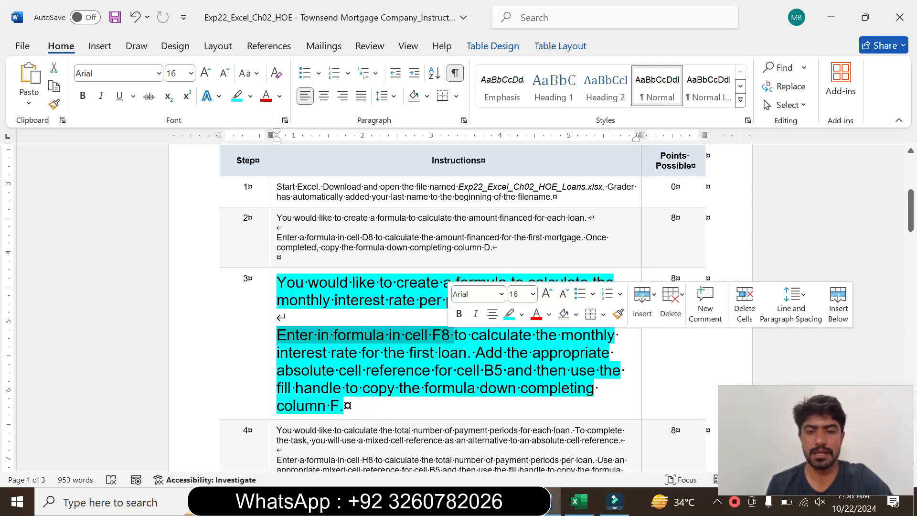
Switch to the Excel loans workbook and enter the formula =E8/$B$5 in cell F8 of the Details sheet.
click(577, 501)
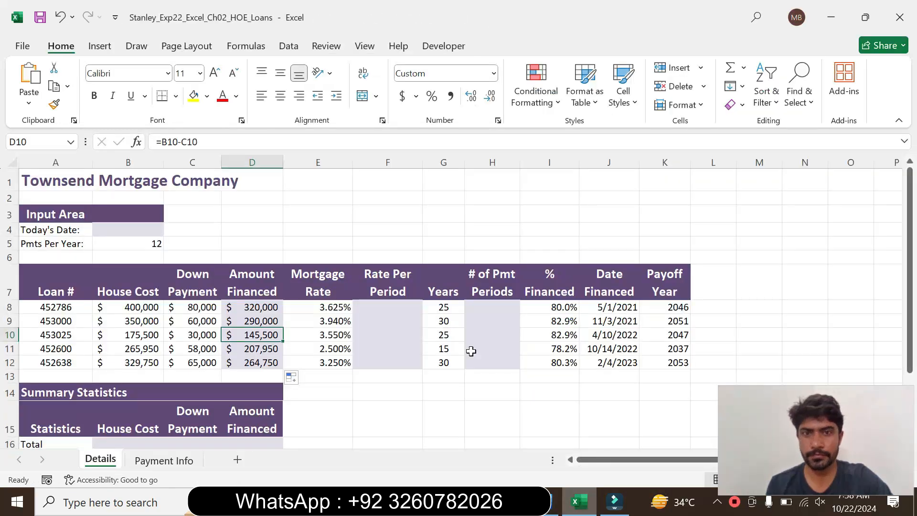
click(377, 305)
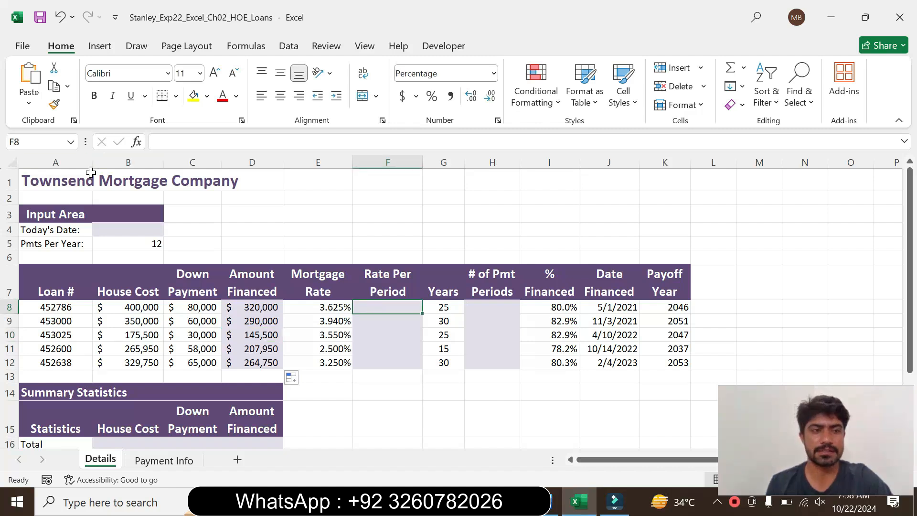
click(552, 499)
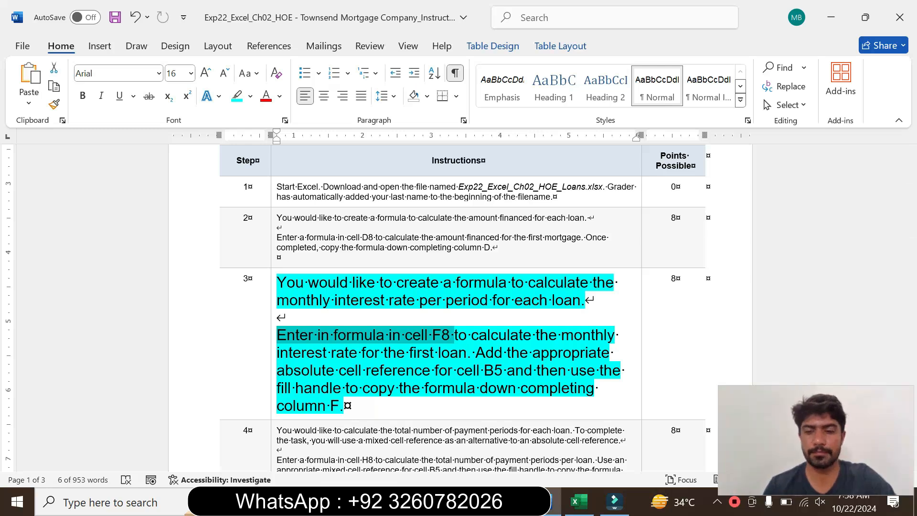
click(575, 502)
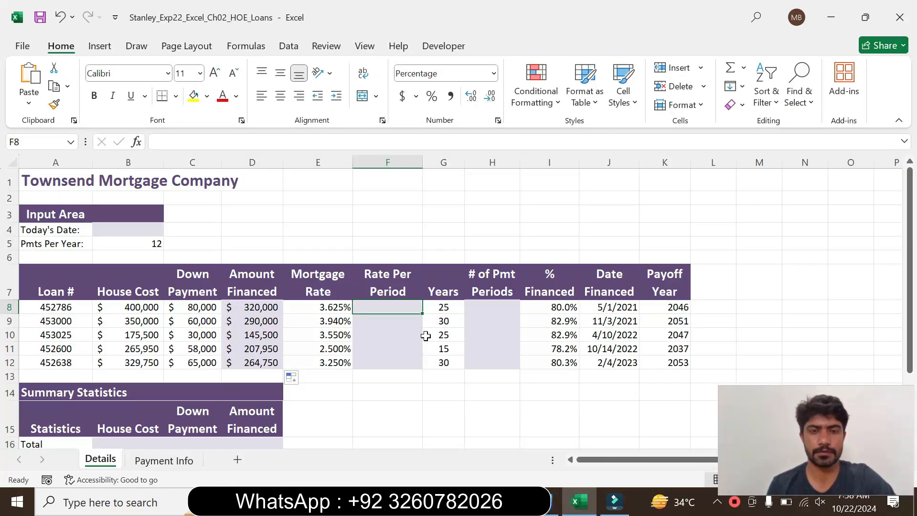
text(=)
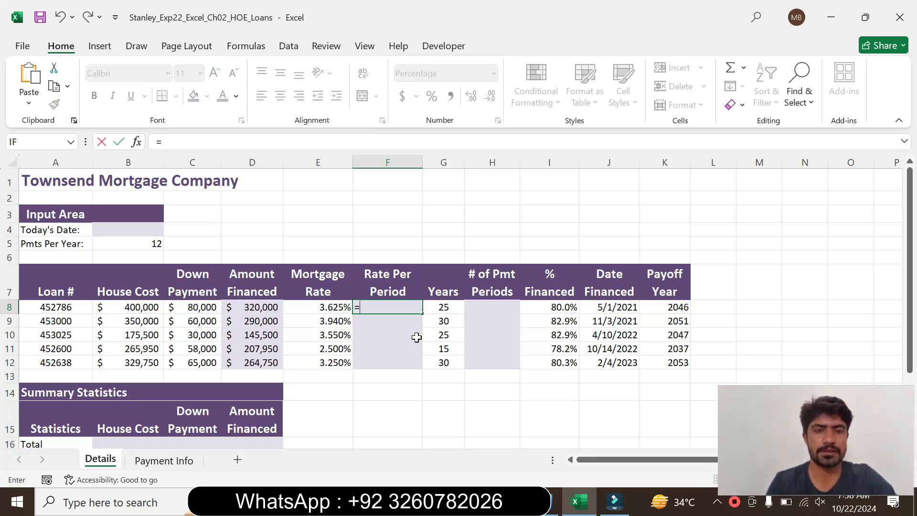
click(318, 307)
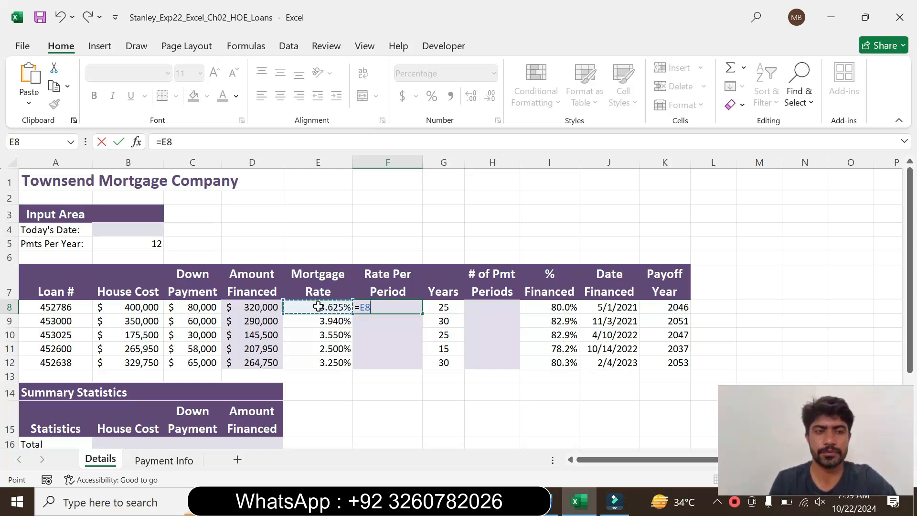
text(/)
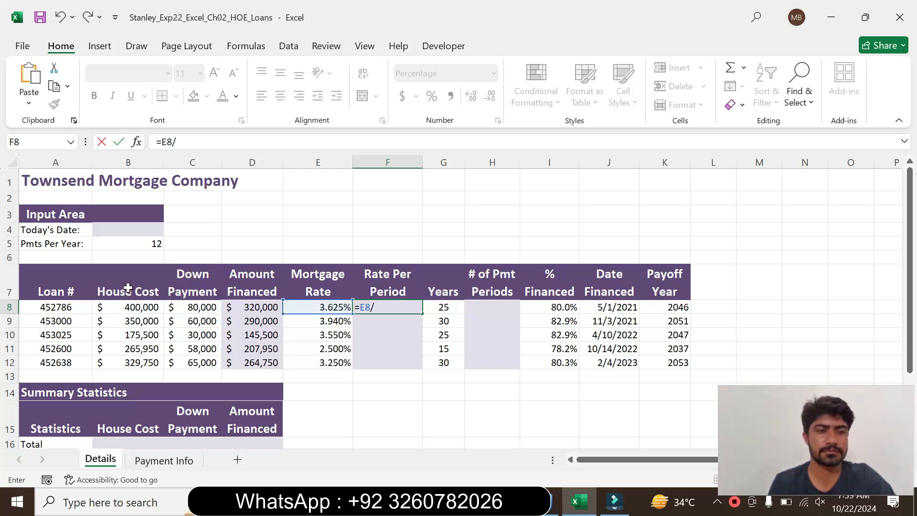
click(126, 246)
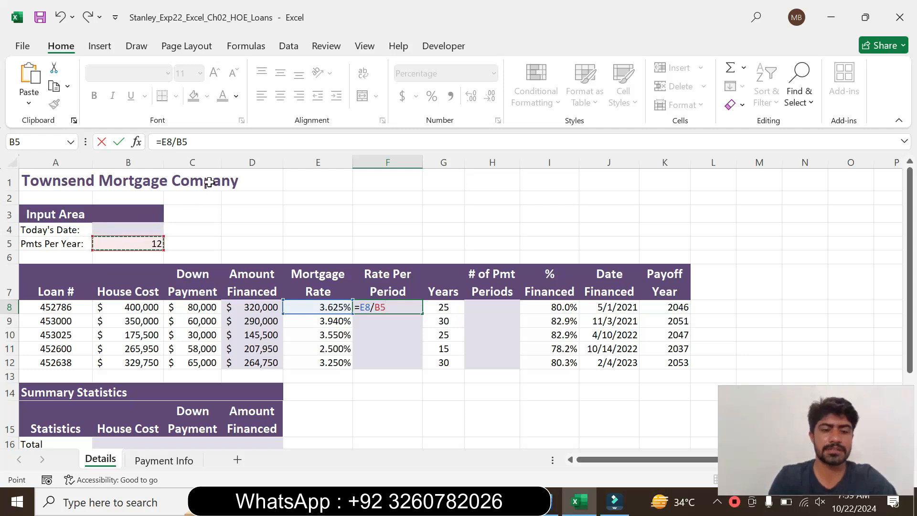
key(F4)
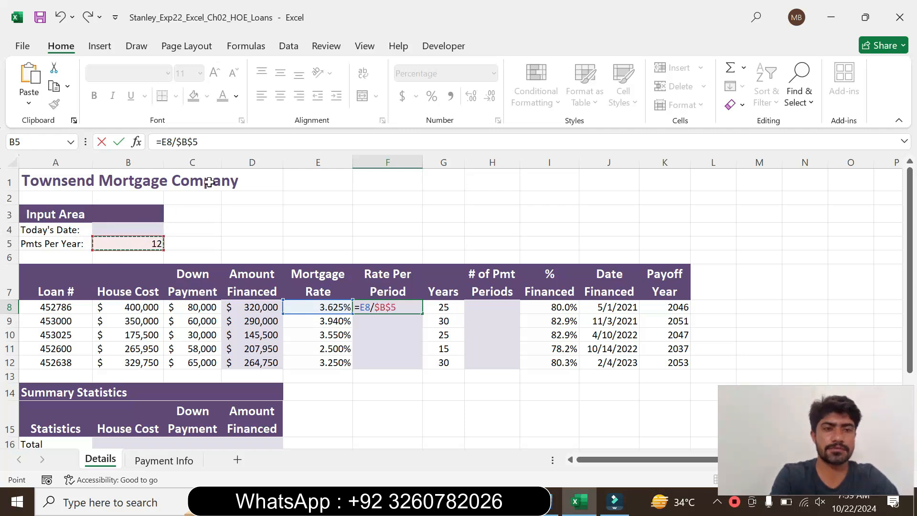
key(Return)
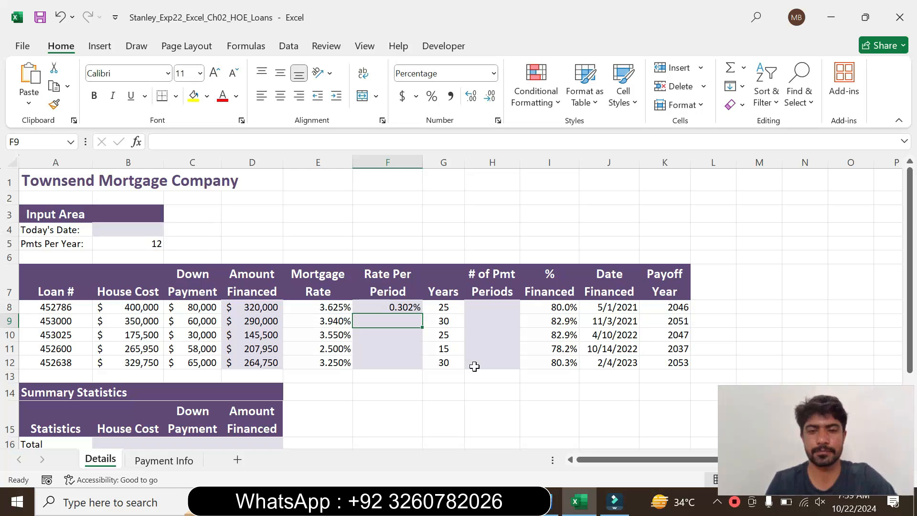
Check the column F copy instruction in Word, then fill the Excel formula from F8 down through F12 and recheck the instruction.
click(554, 504)
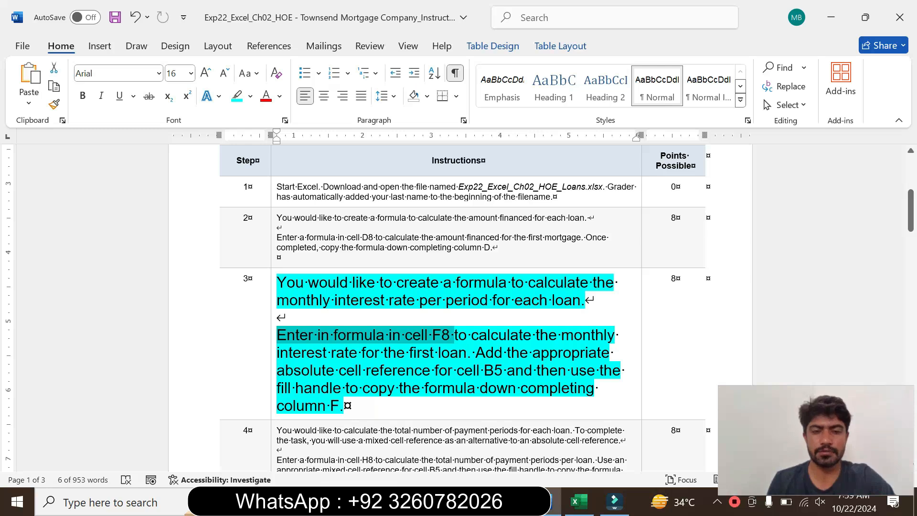
drag(304, 405, 344, 405)
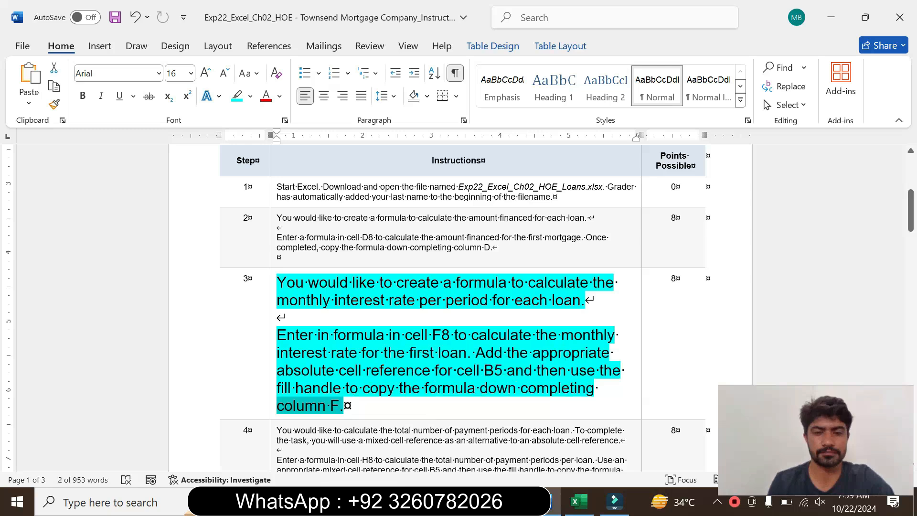
click(579, 501)
click(390, 305)
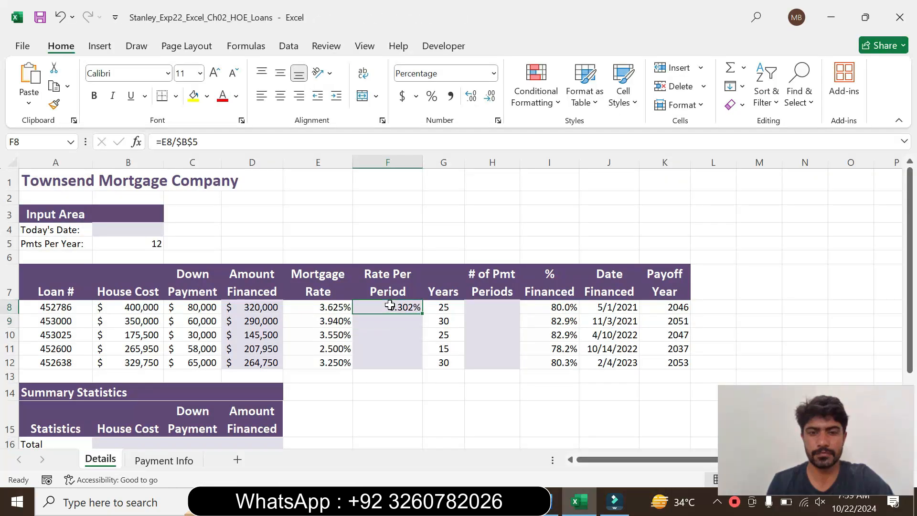
drag(423, 313, 421, 369)
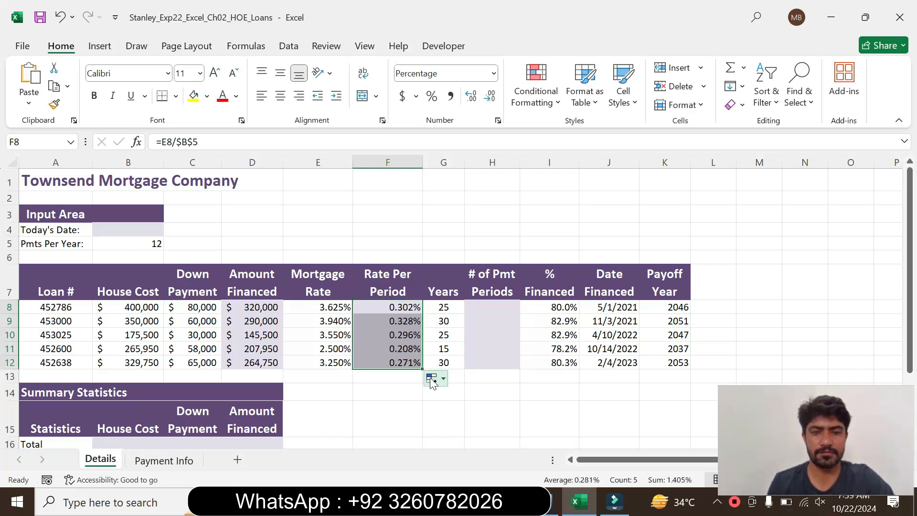
click(544, 501)
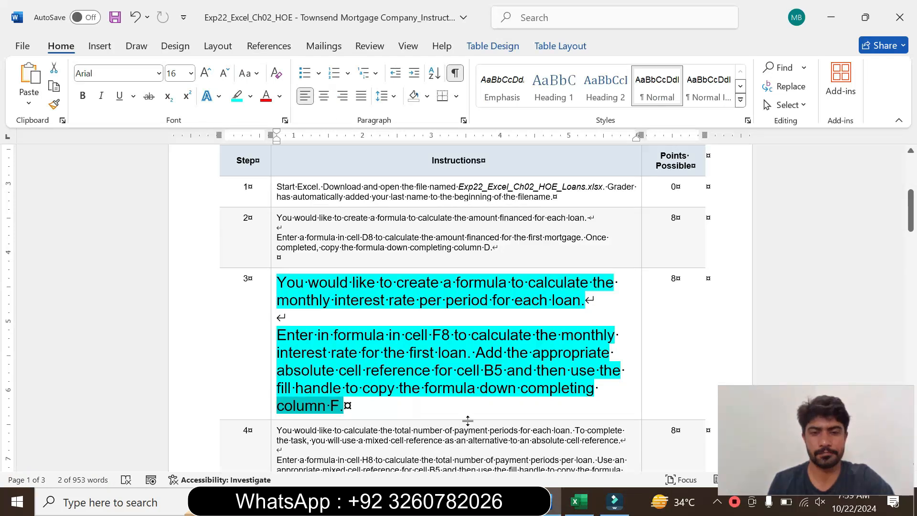
click(576, 502)
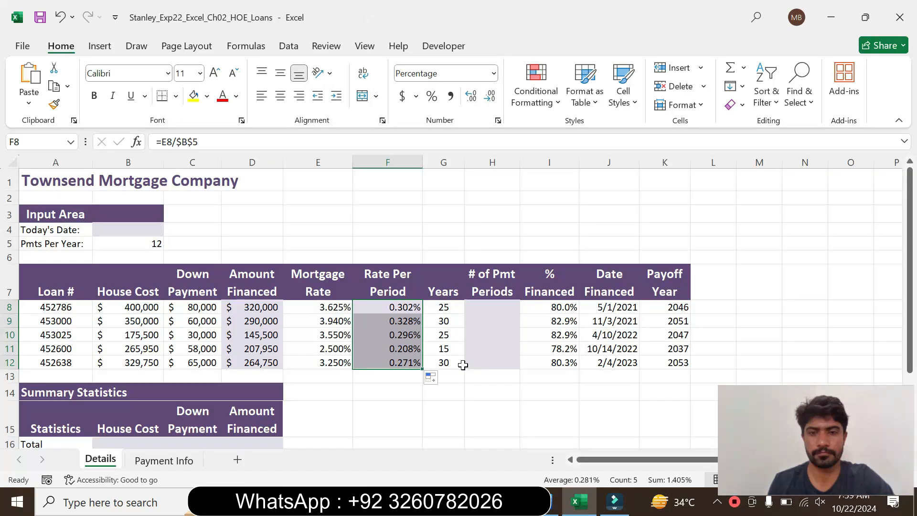
Switch to Word, set the step 3 instruction text back to 9 pt and remove its highlighting.
click(544, 501)
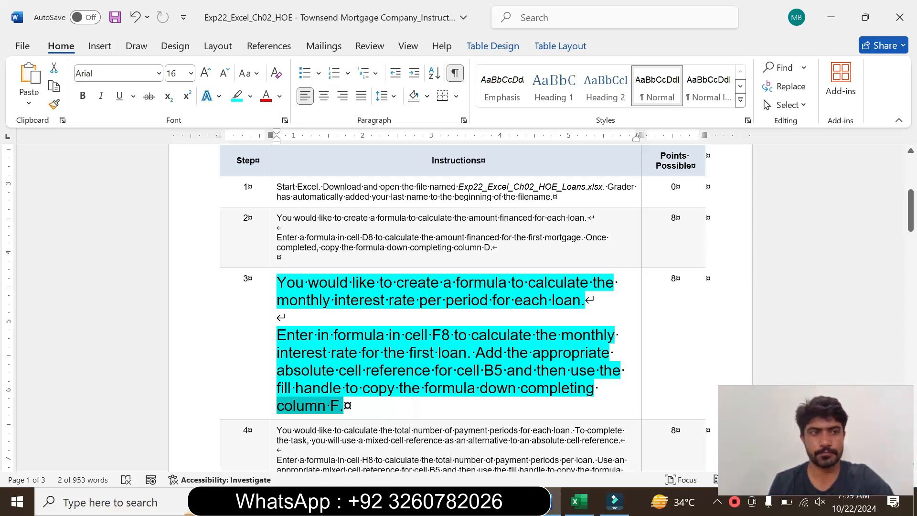
click(272, 382)
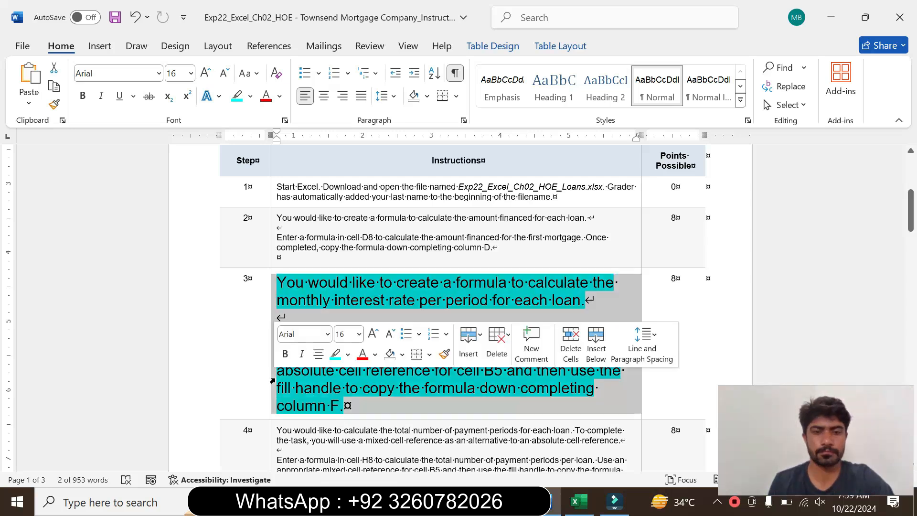
click(358, 334)
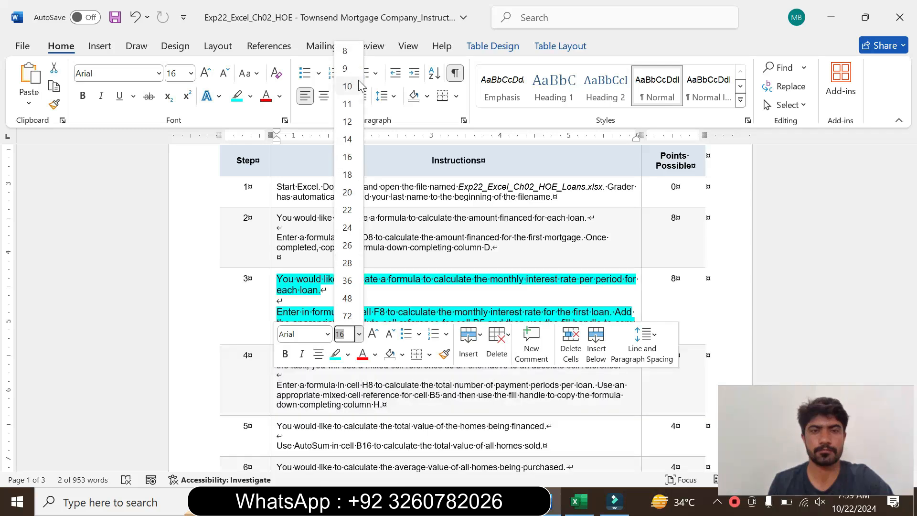
click(360, 79)
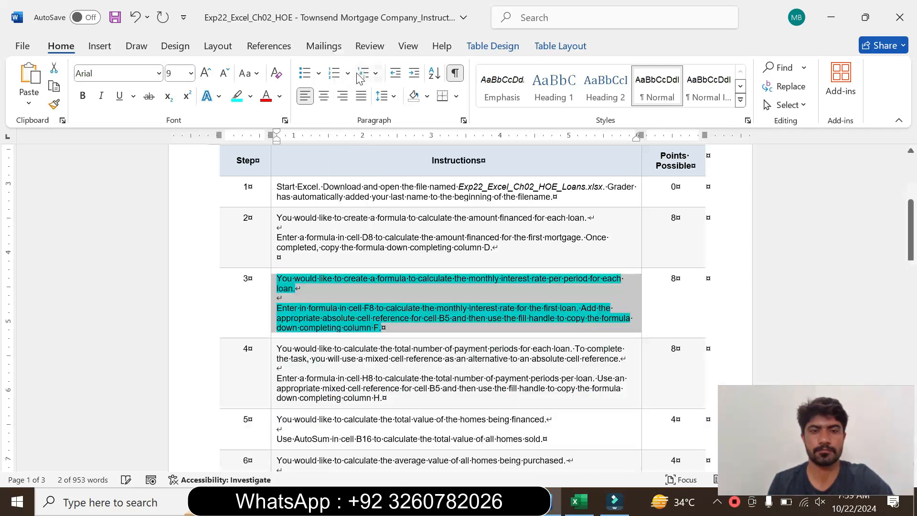
click(251, 96)
click(285, 213)
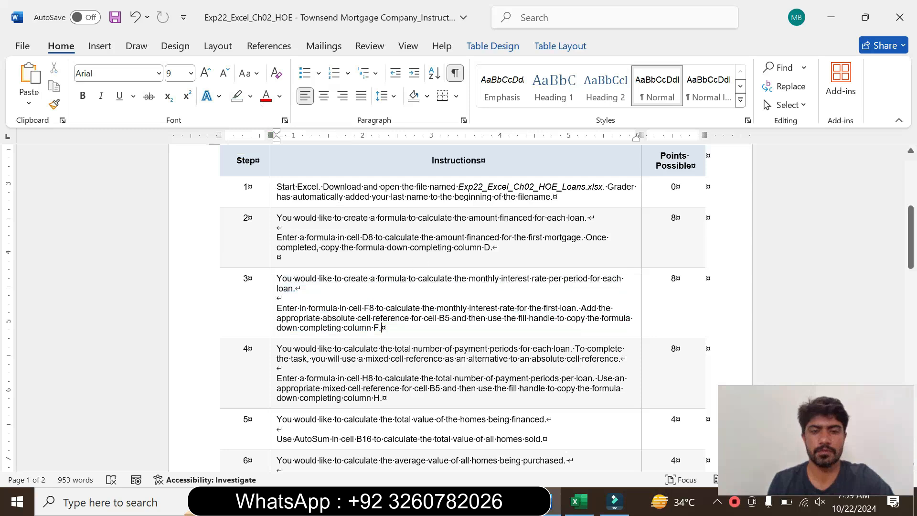
Enlarge the step 4 instruction text to 16 pt and highlight it in turquoise.
click(273, 379)
click(361, 332)
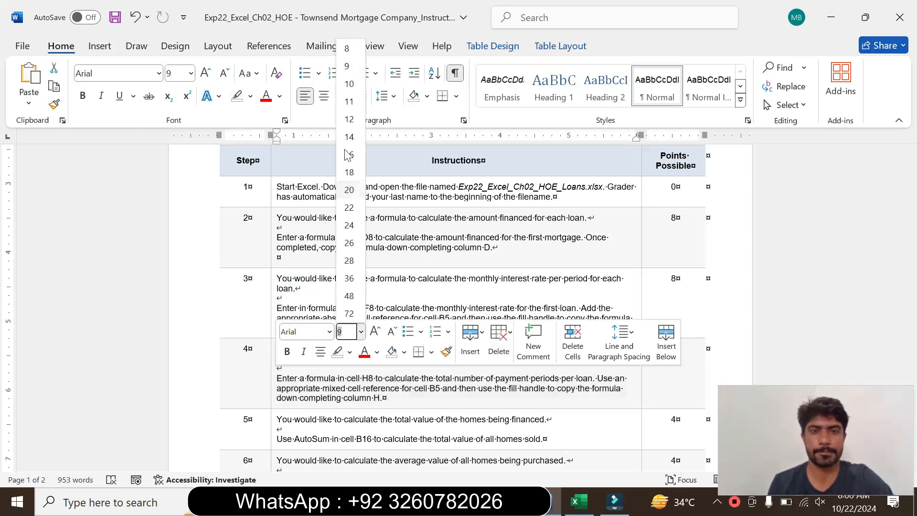
click(348, 154)
click(250, 96)
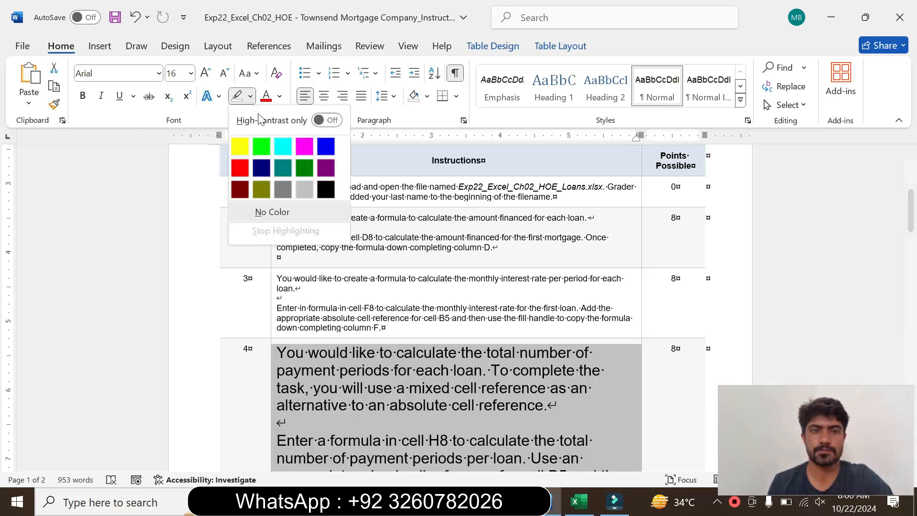
click(283, 146)
Read the step 4 instructions on calculating the total number of payment periods, marking the passages on cell H8 and column H.
drag(910, 222, 911, 239)
drag(276, 214, 556, 266)
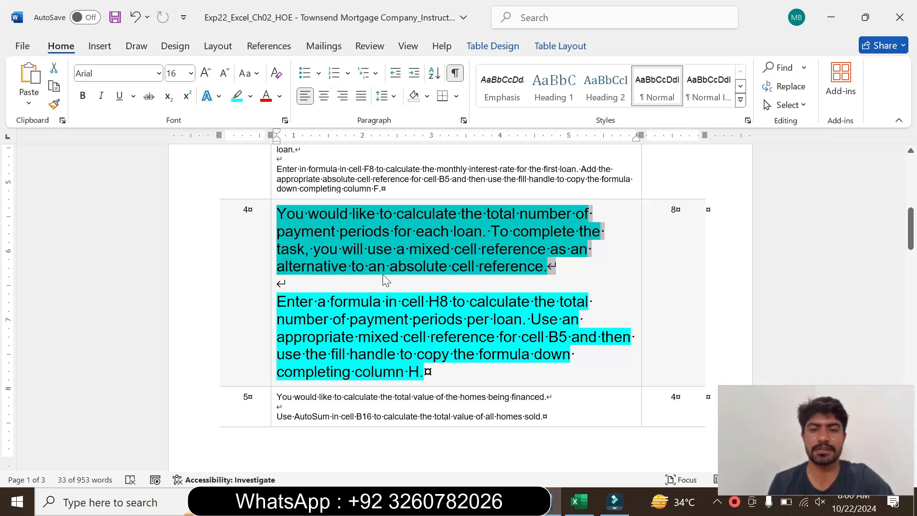
double_click(467, 271)
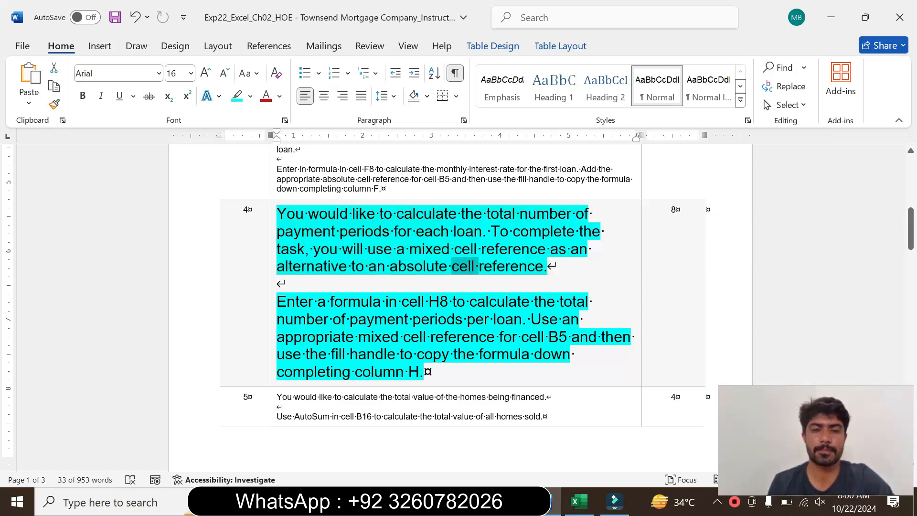
drag(277, 301, 574, 354)
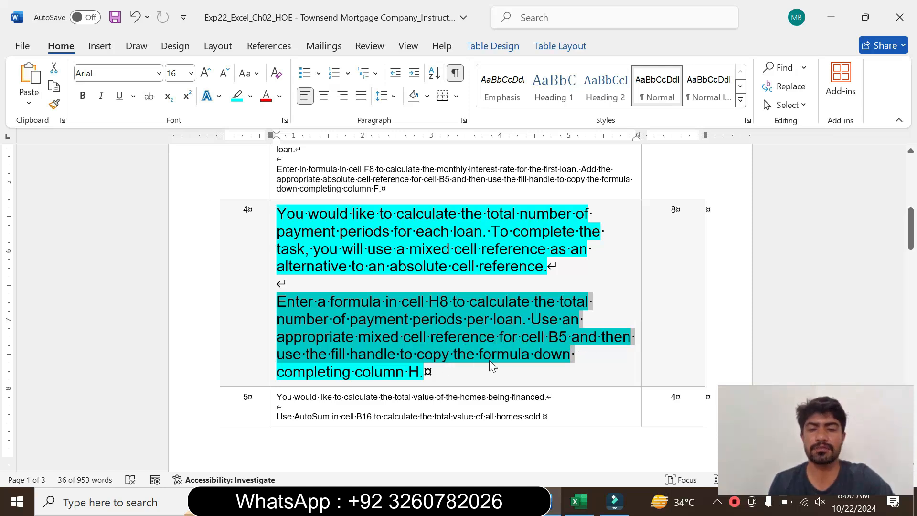
click(374, 371)
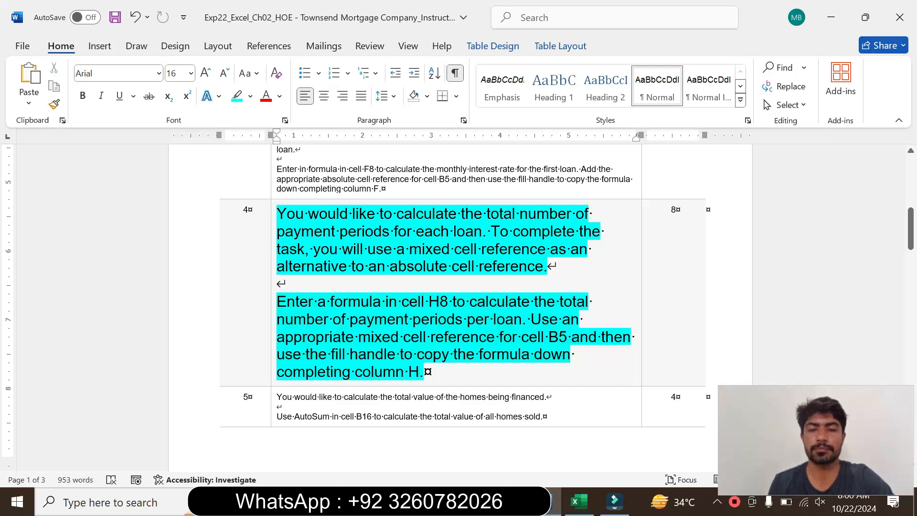
double_click(378, 372)
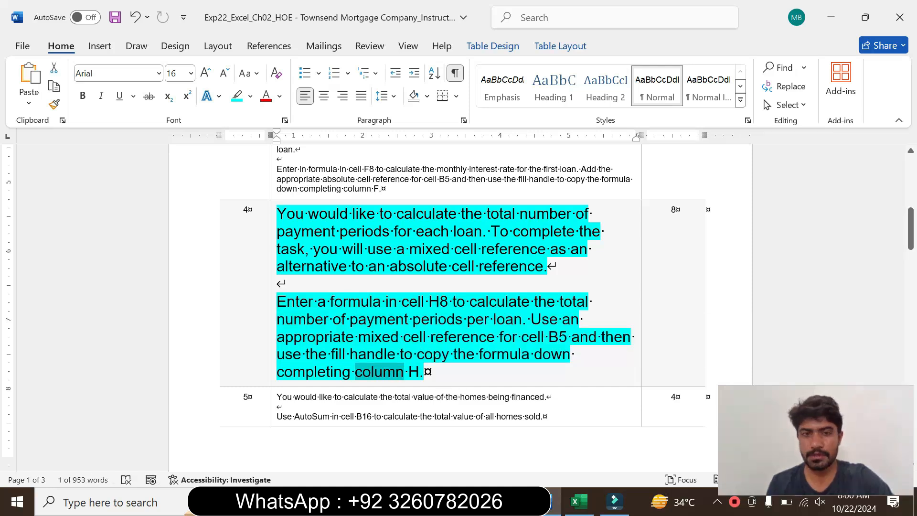
drag(278, 284, 465, 319)
Switch to the Excel loans workbook, recheck the Word instruction, and enter the formula =G8*$B$5 in cell H8 of the Details sheet.
click(575, 501)
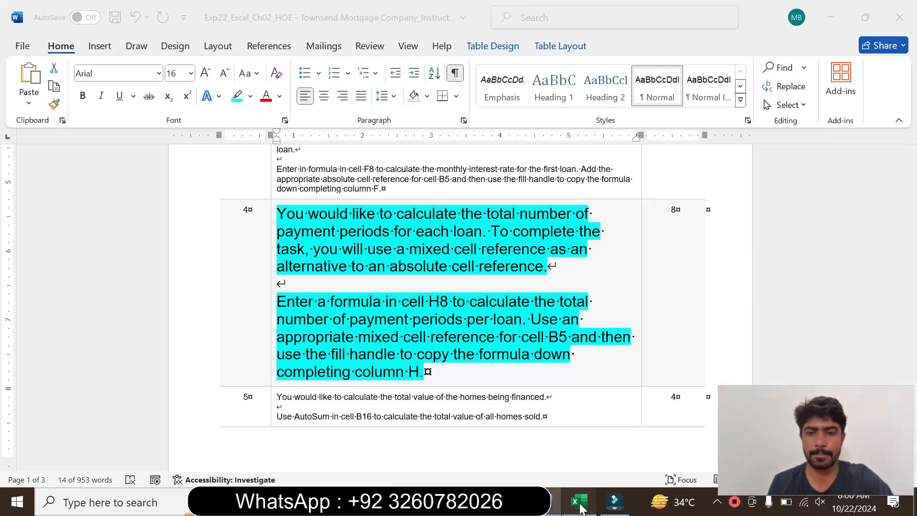
click(494, 308)
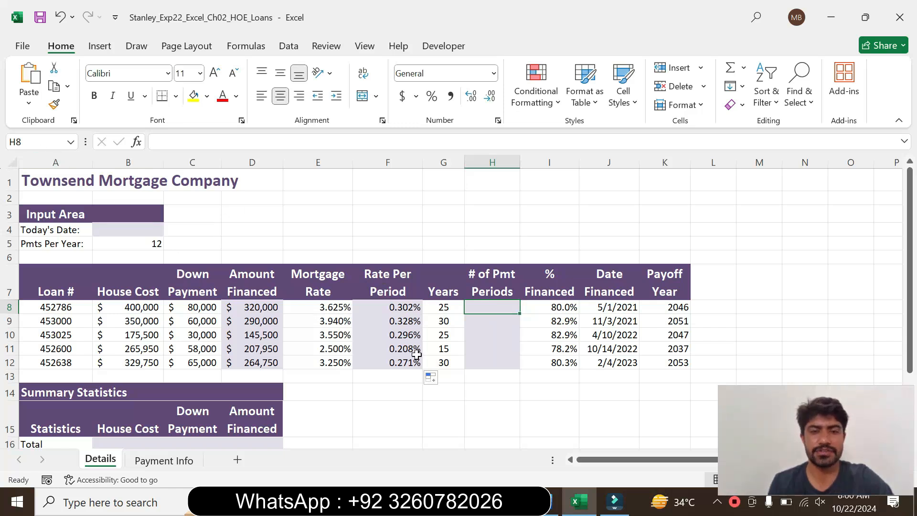
click(554, 501)
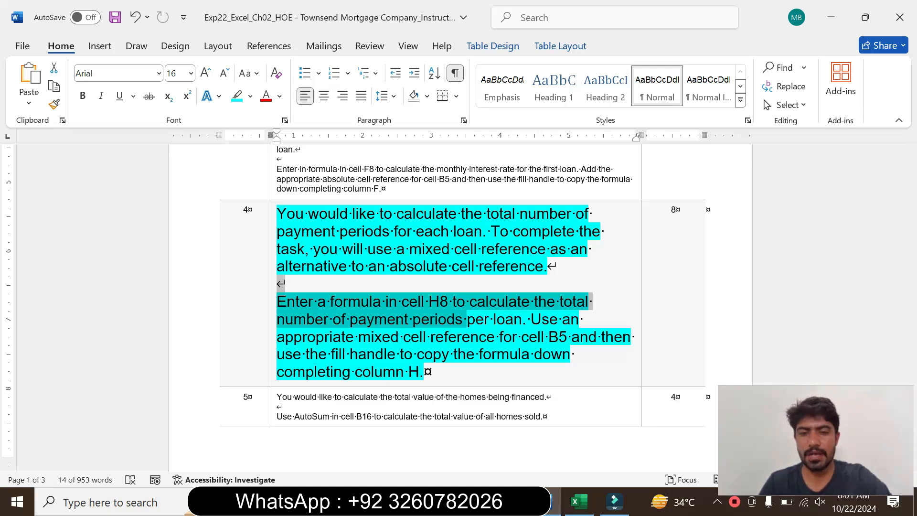
click(576, 501)
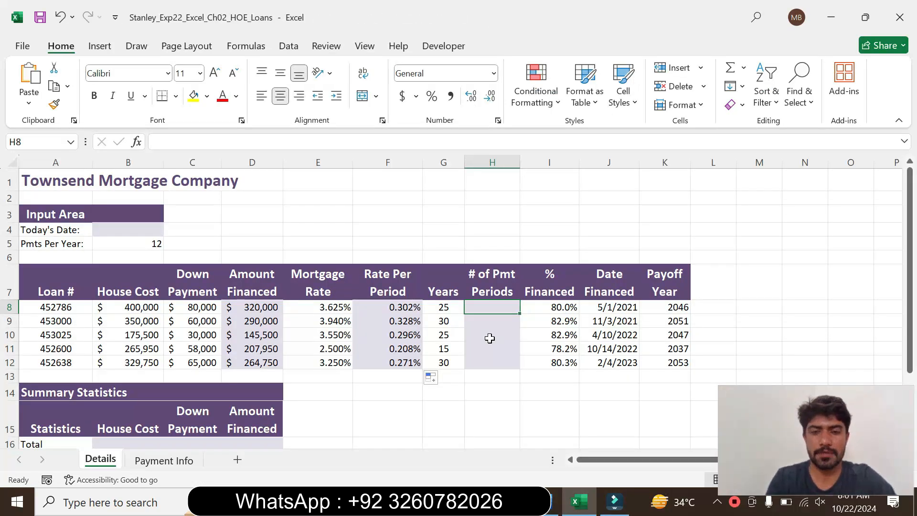
text(=)
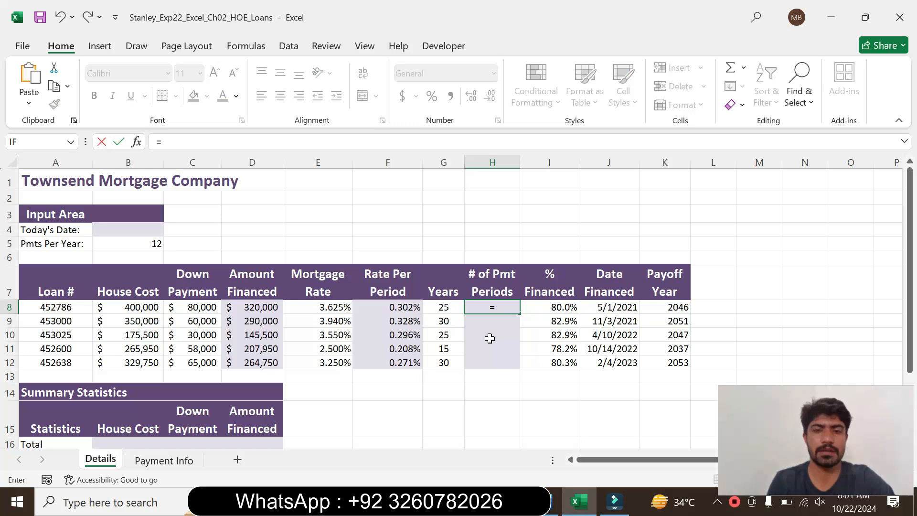
click(445, 306)
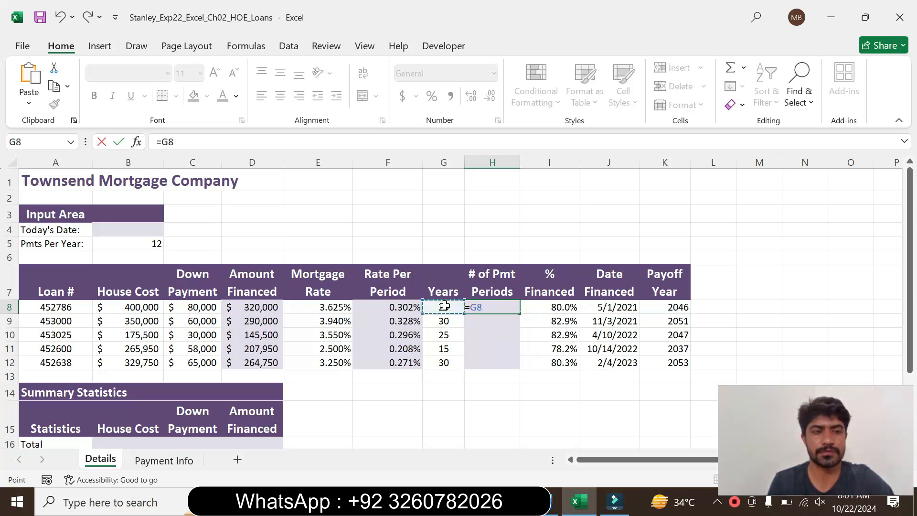
text(*)
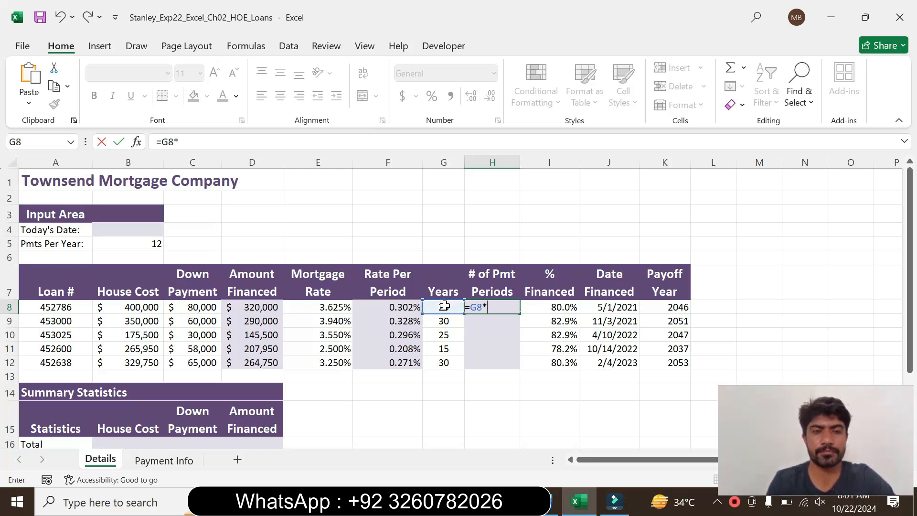
click(136, 247)
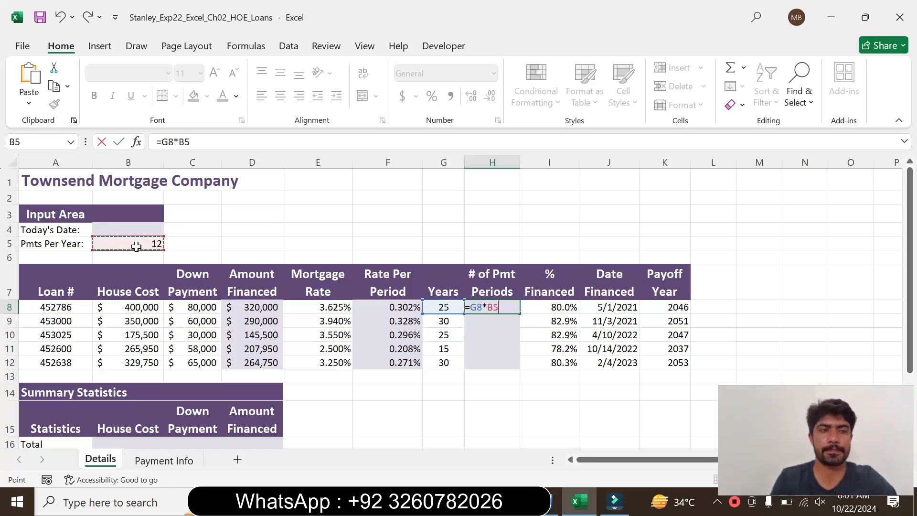
key(F4)
key(Return)
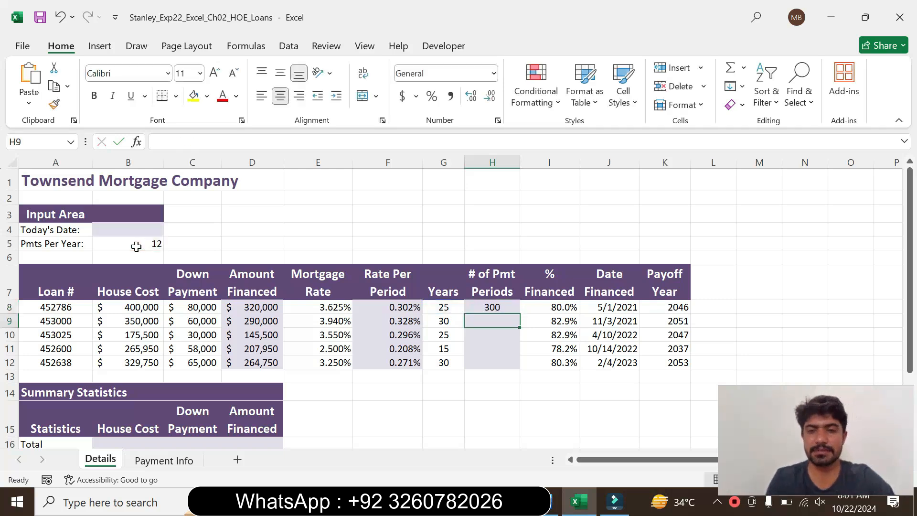
Check the column H copy instruction in Word, then fill the Excel formula from H8 down through H12.
click(486, 303)
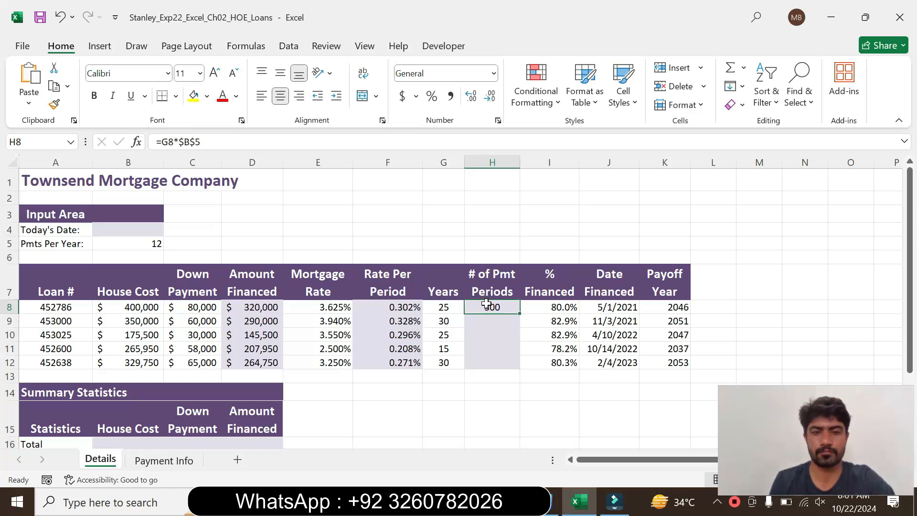
click(555, 502)
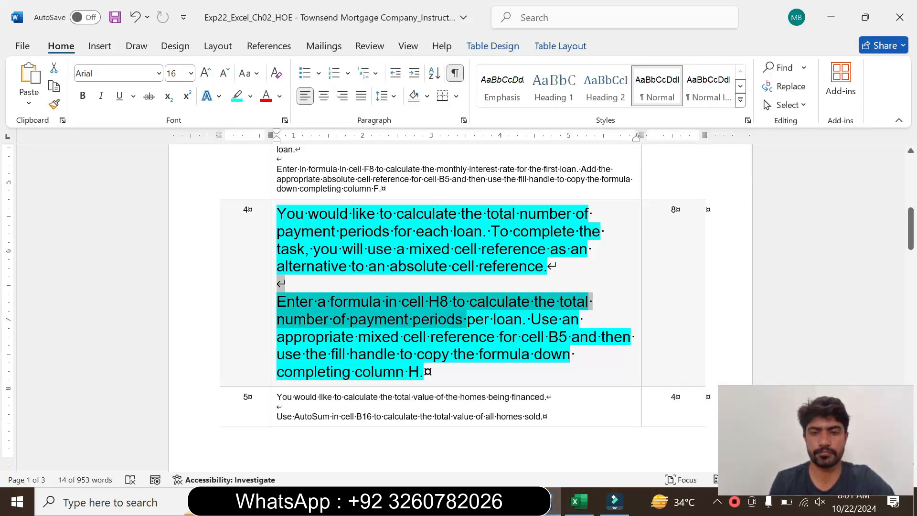
drag(331, 354, 424, 372)
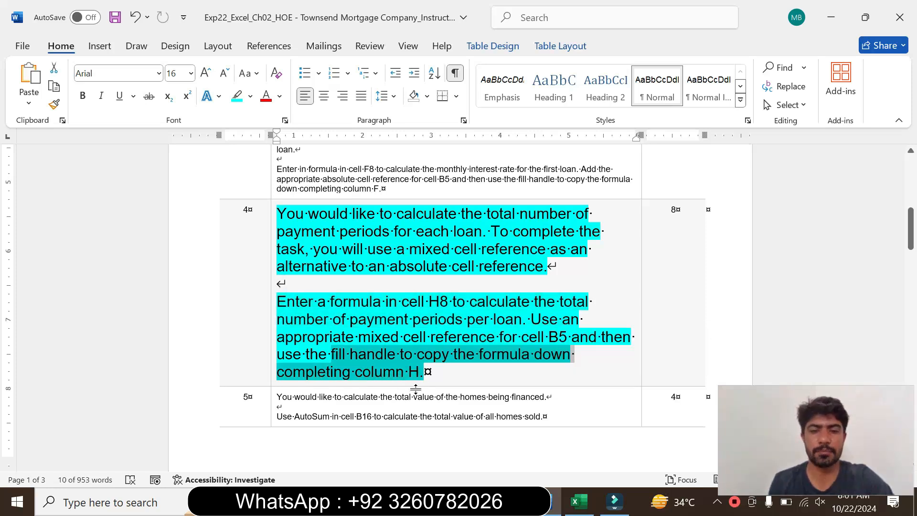
click(579, 501)
drag(521, 314, 524, 369)
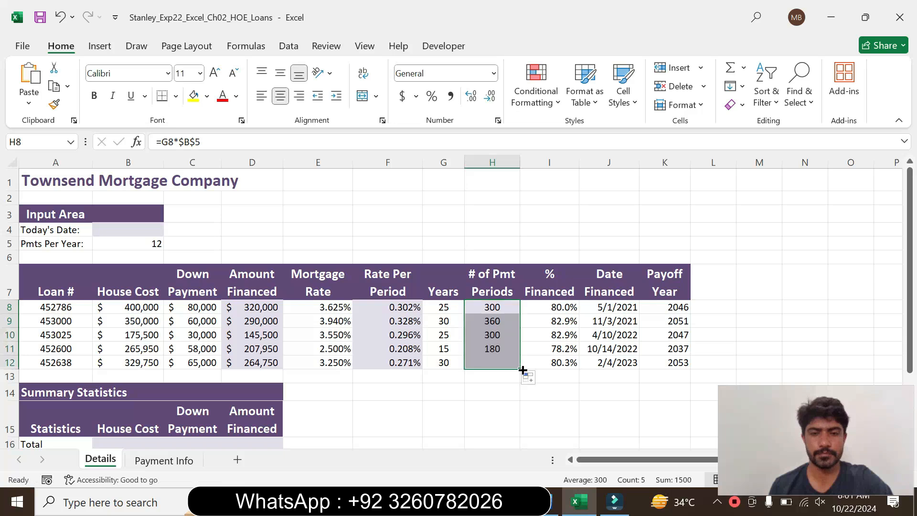
click(459, 337)
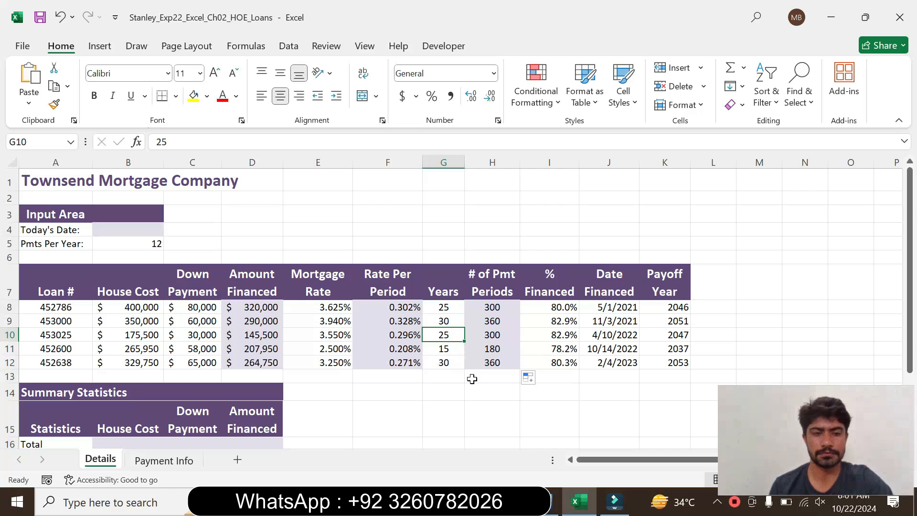
Switch to Word, set the step 4 instruction text back to 9 pt and remove its highlighting.
click(548, 507)
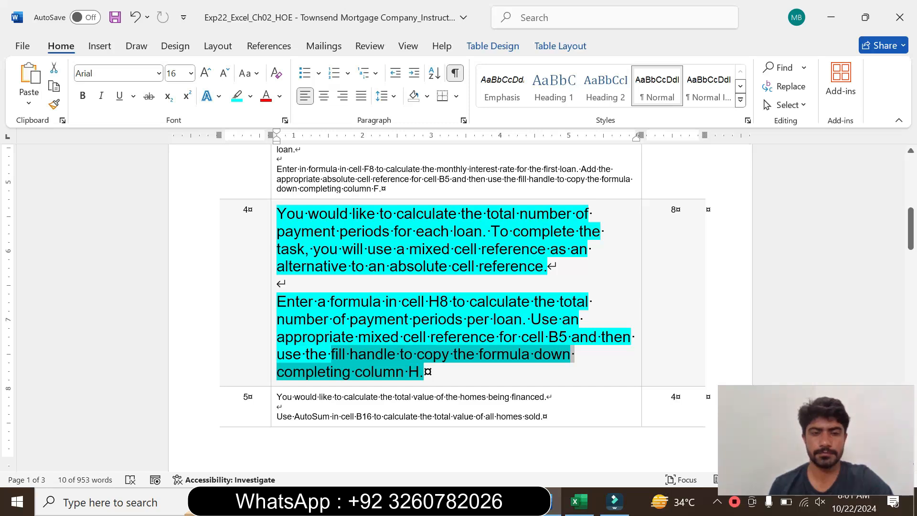
click(273, 311)
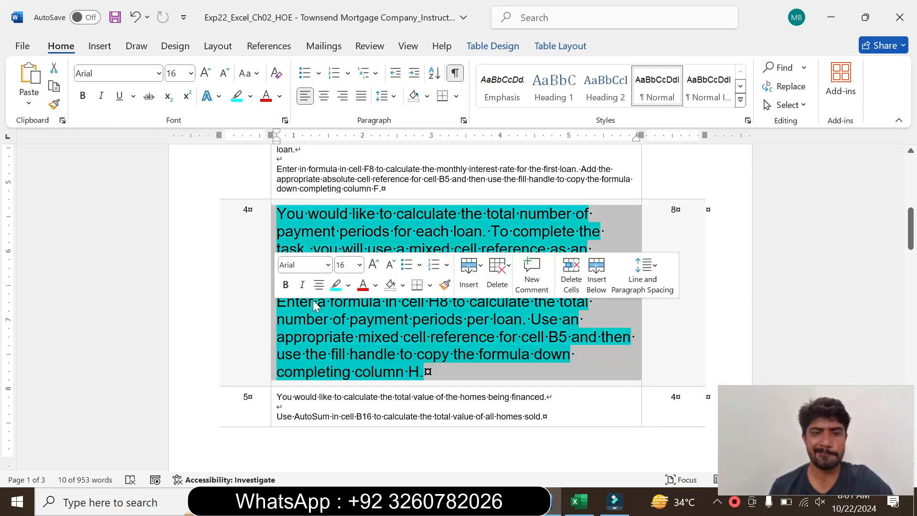
click(360, 265)
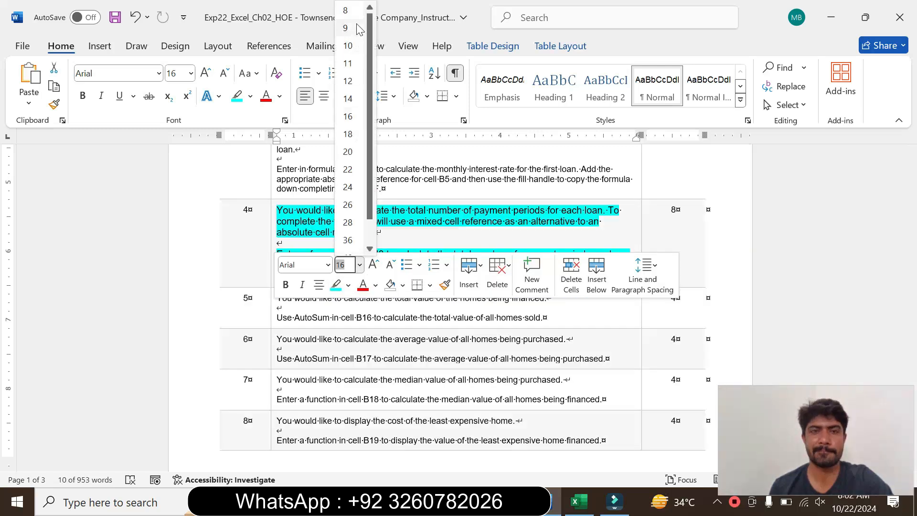
click(336, 70)
click(251, 96)
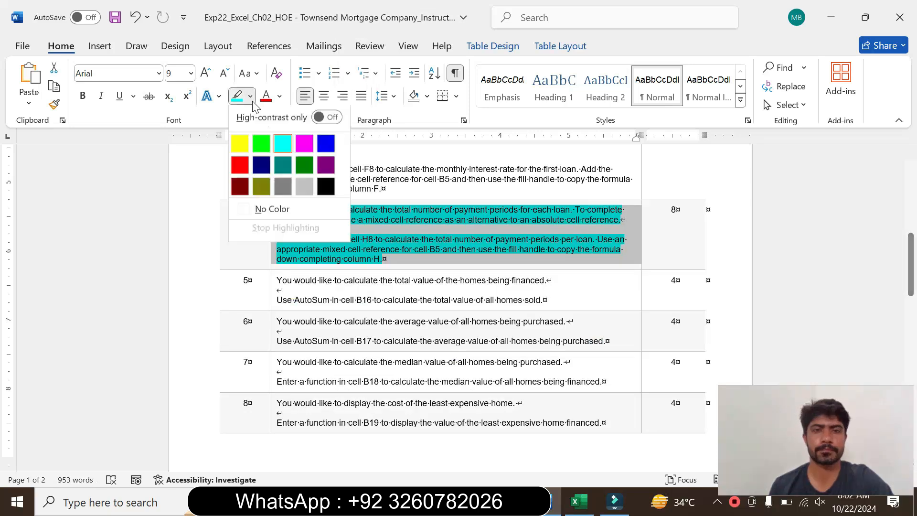
click(272, 212)
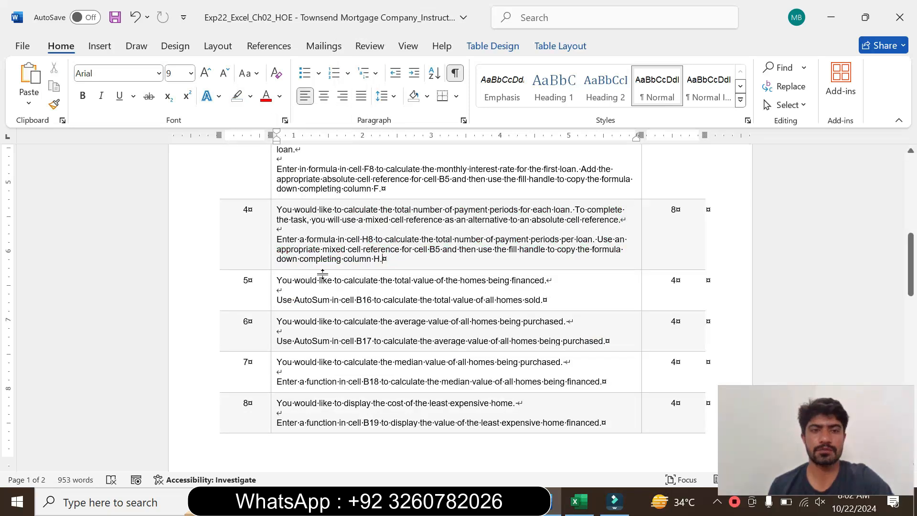
Enlarge the step 5 instruction text to 14 pt and highlight it in turquoise.
click(273, 306)
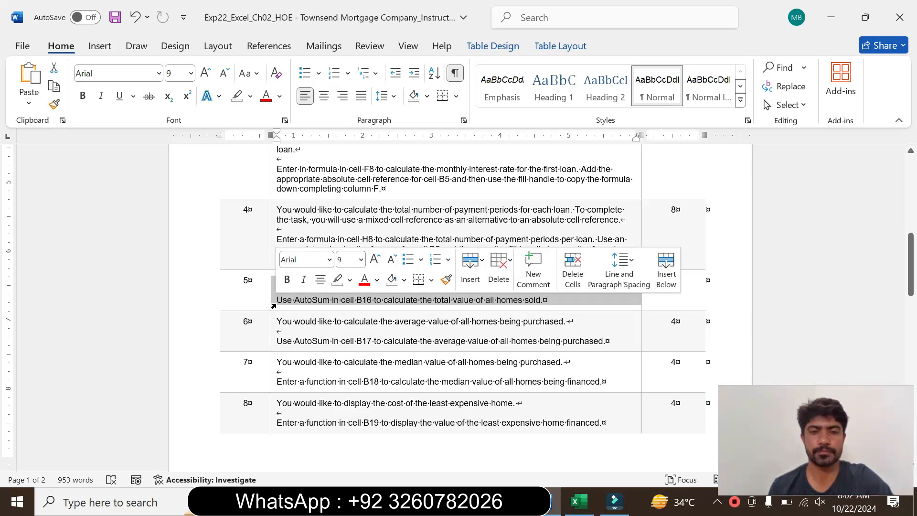
click(361, 260)
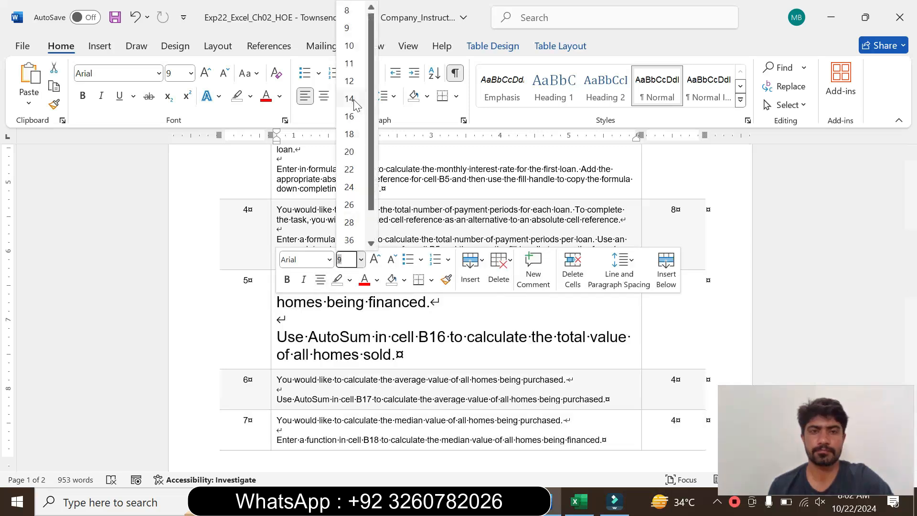
click(349, 98)
click(250, 96)
click(283, 146)
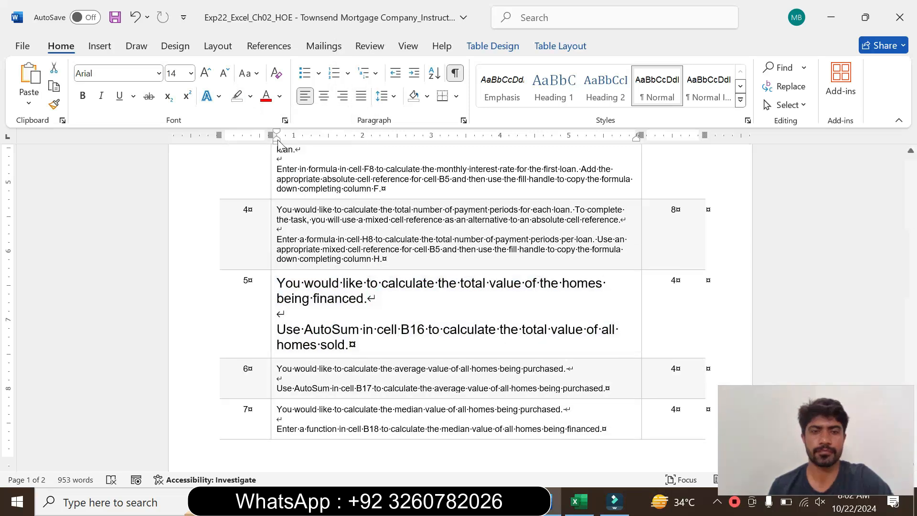
Read the step 5 instructions on totalling the home values with AutoSum in cell B16, marking each sentence.
drag(285, 285, 354, 299)
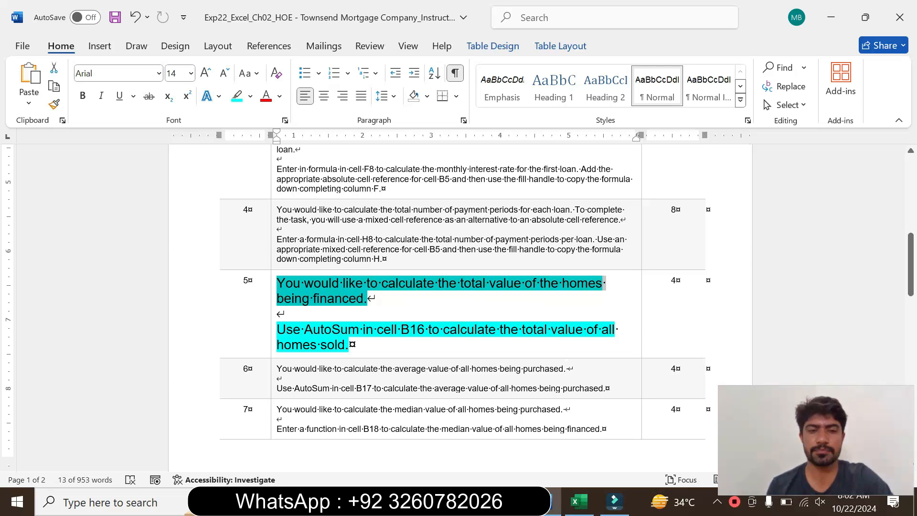
mouse_move(349, 344)
mouse_down()
mouse_move(277, 330)
mouse_move(362, 338)
mouse_up()
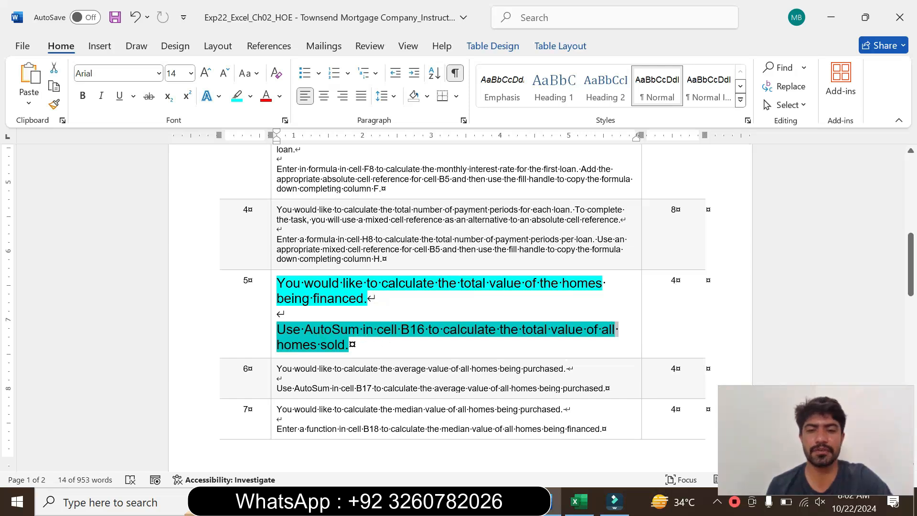
click(338, 354)
drag(321, 348, 352, 349)
click(392, 378)
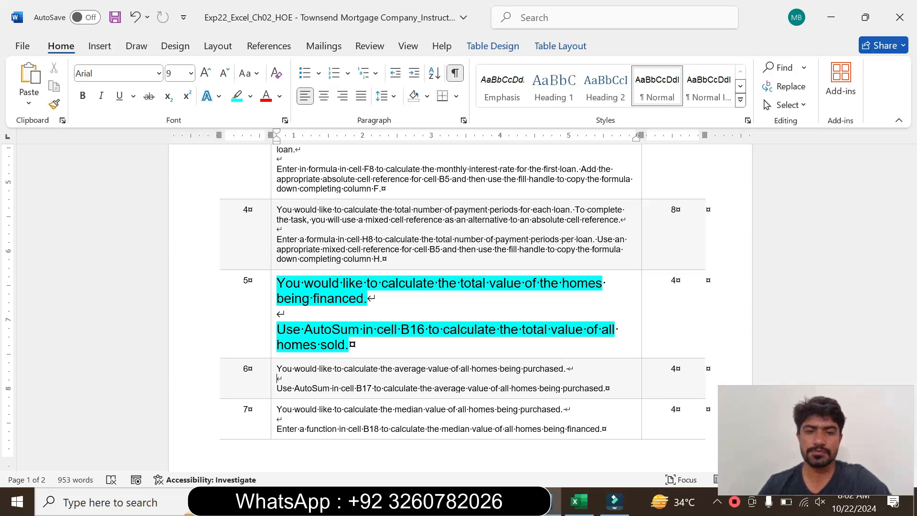
Switch to Excel and total the house costs in B16 with =SUM(B8:B12), rechecking the step 5 instruction in Word before entering it.
click(576, 502)
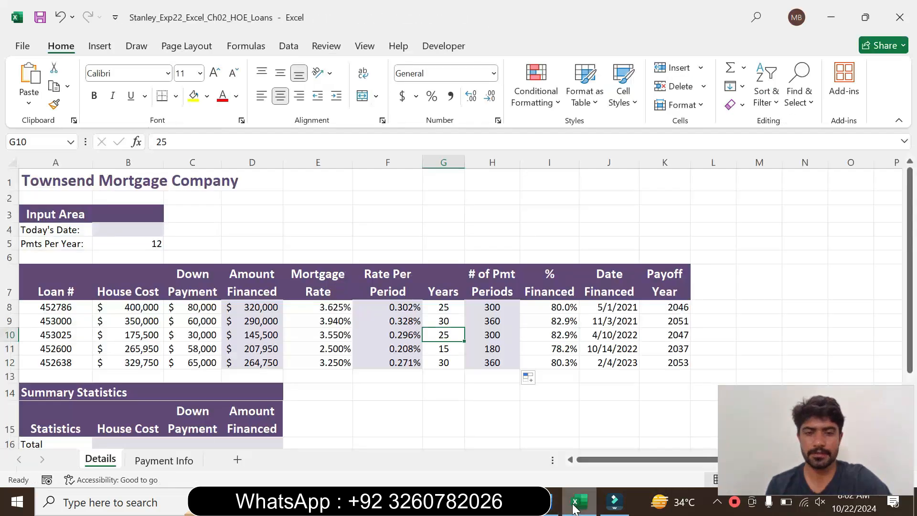
click(128, 443)
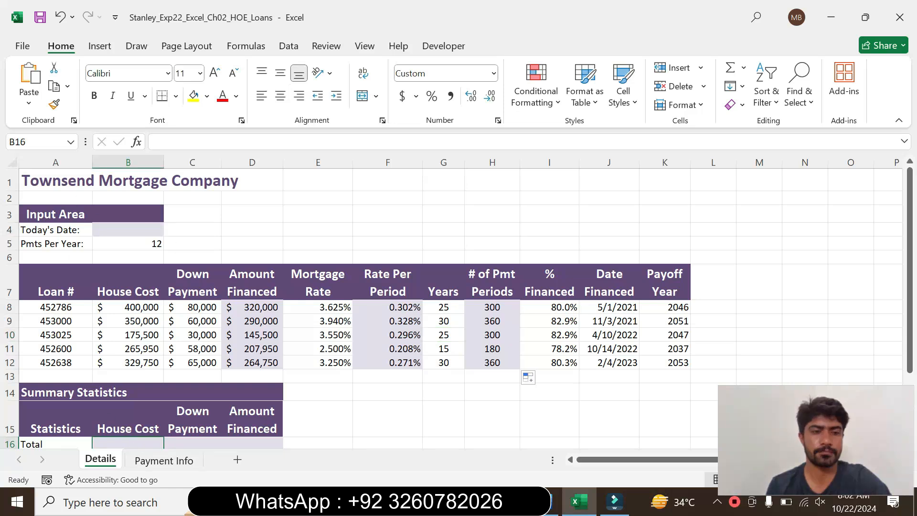
drag(910, 215, 910, 281)
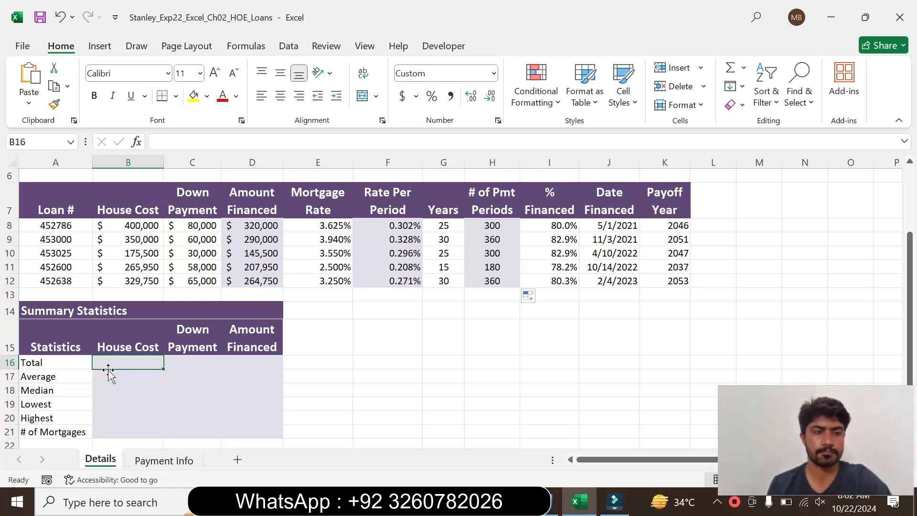
click(552, 505)
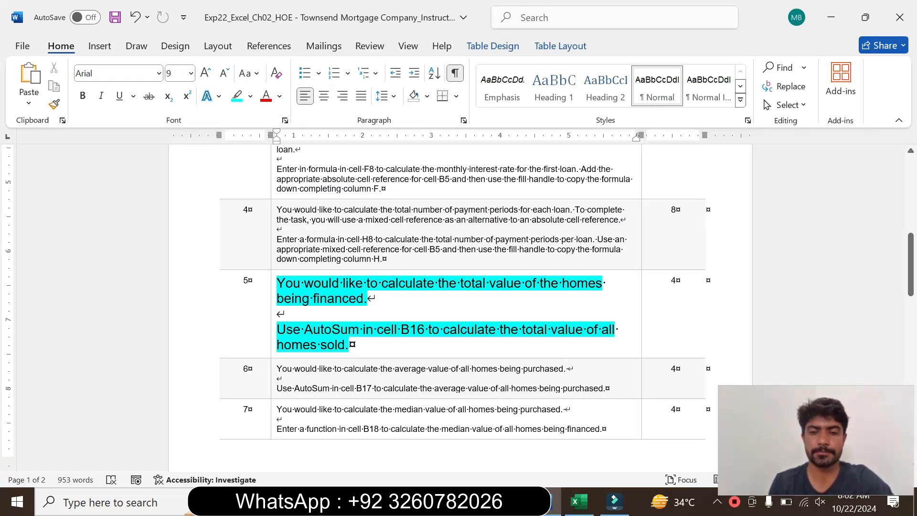
click(576, 502)
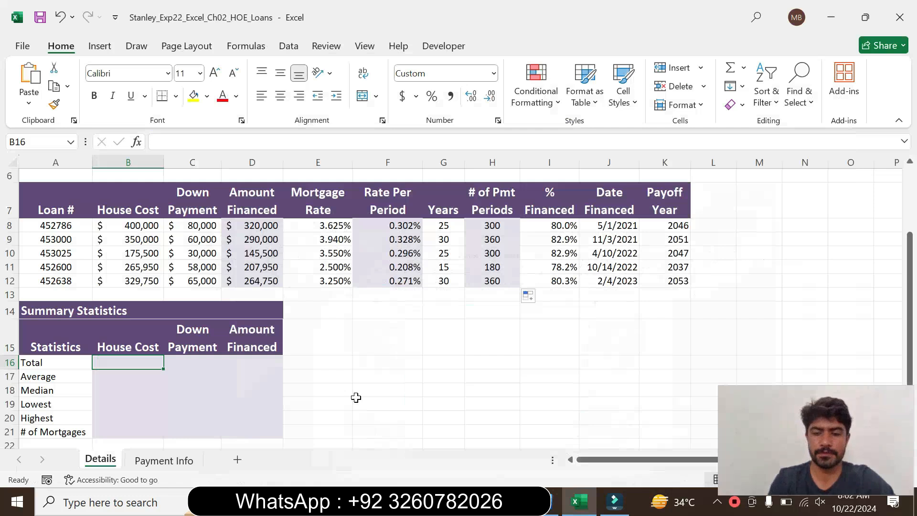
text(=sum)
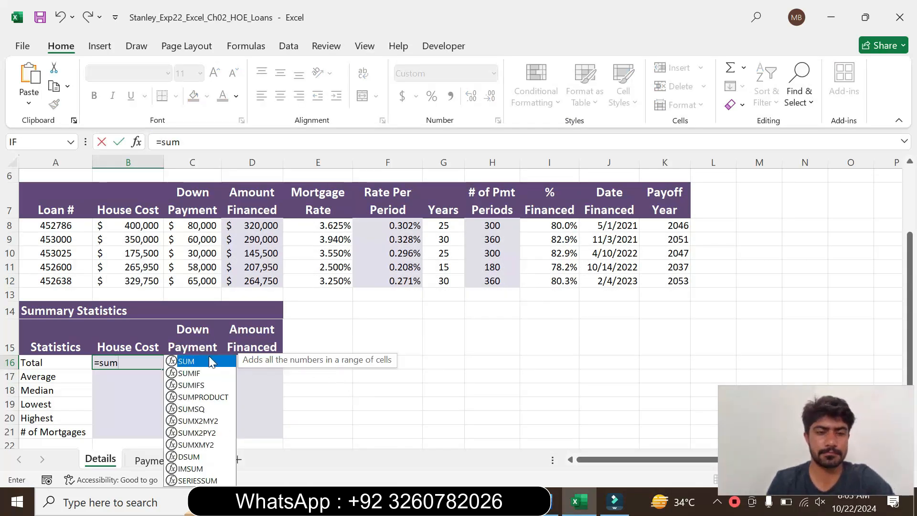
double_click(210, 361)
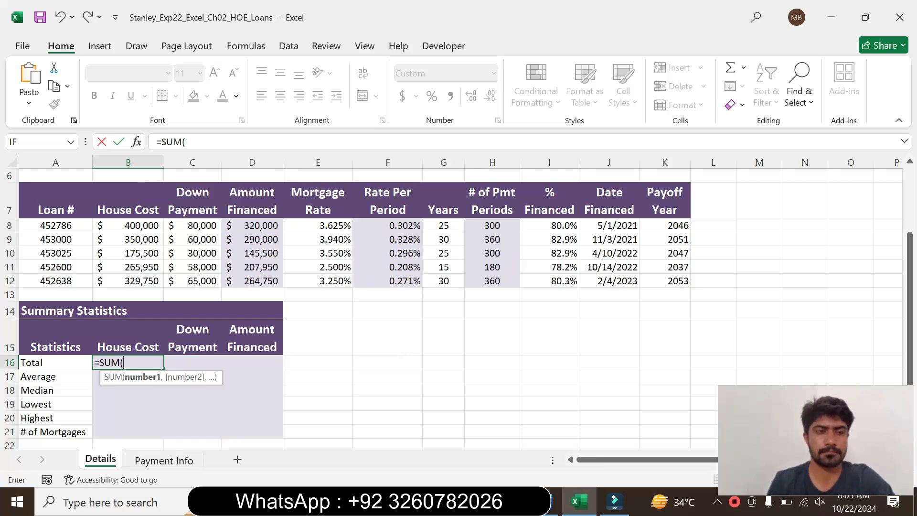
click(186, 141)
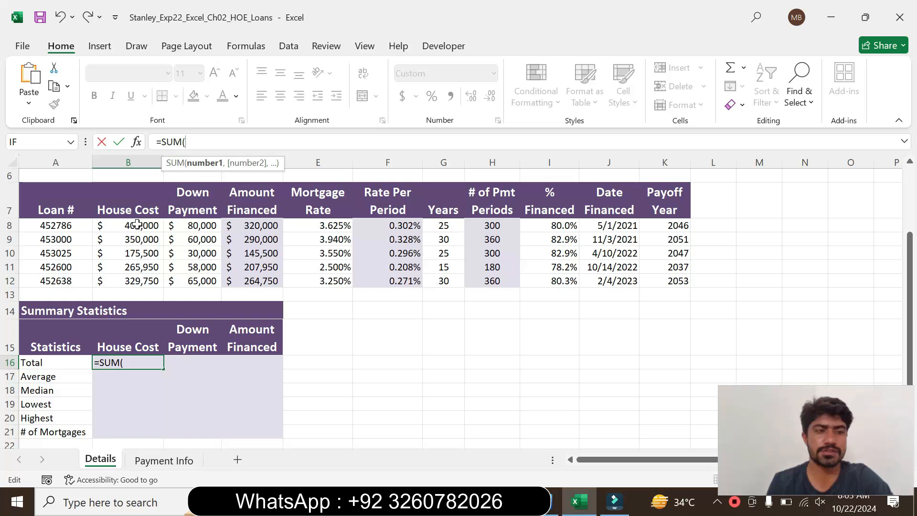
drag(137, 224, 143, 283)
click(221, 142)
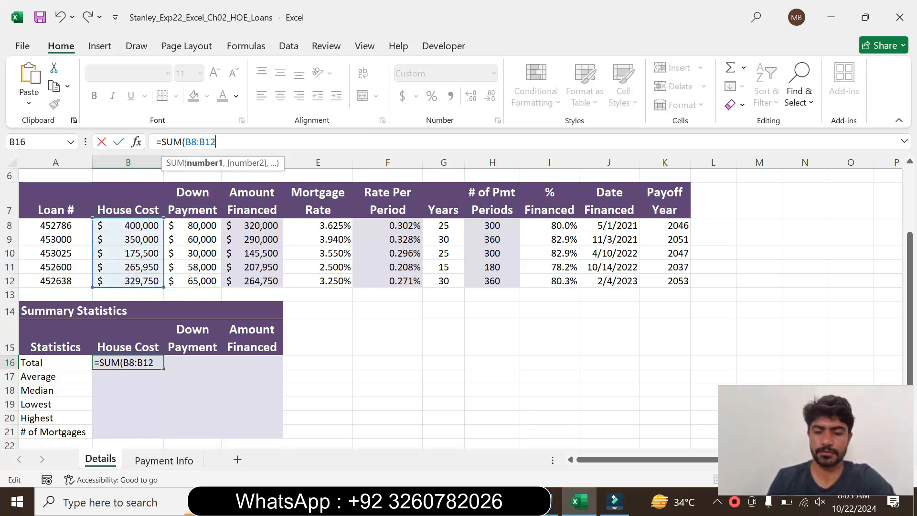
text())
key(Return)
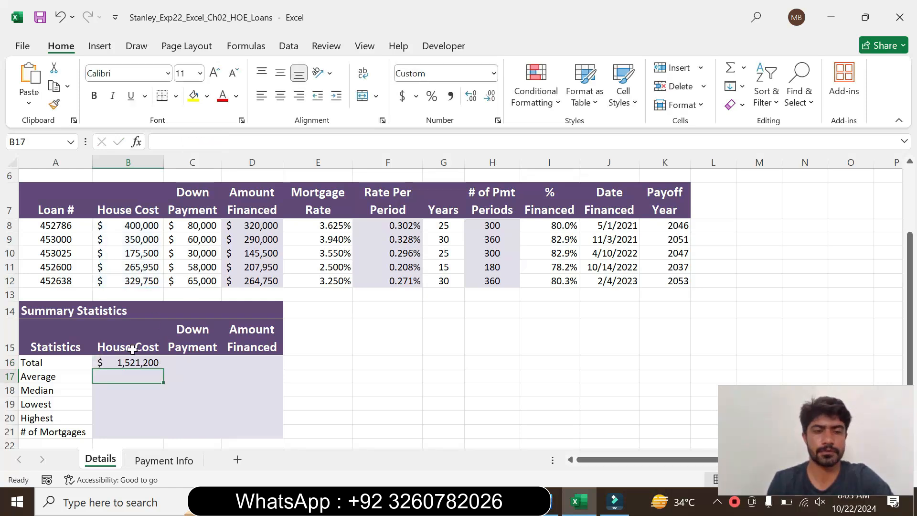
click(127, 363)
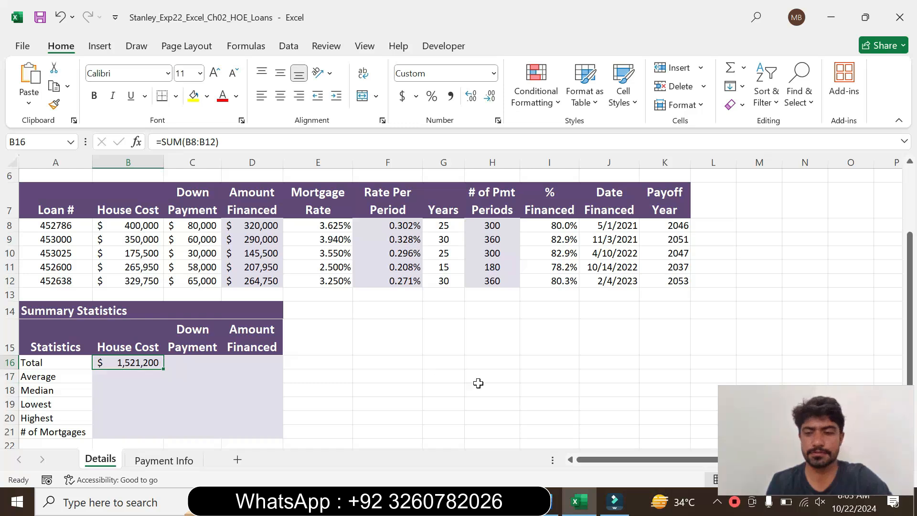
Switch to Word, set the step 5 instruction text back to 9 pt and remove its highlighting.
click(554, 506)
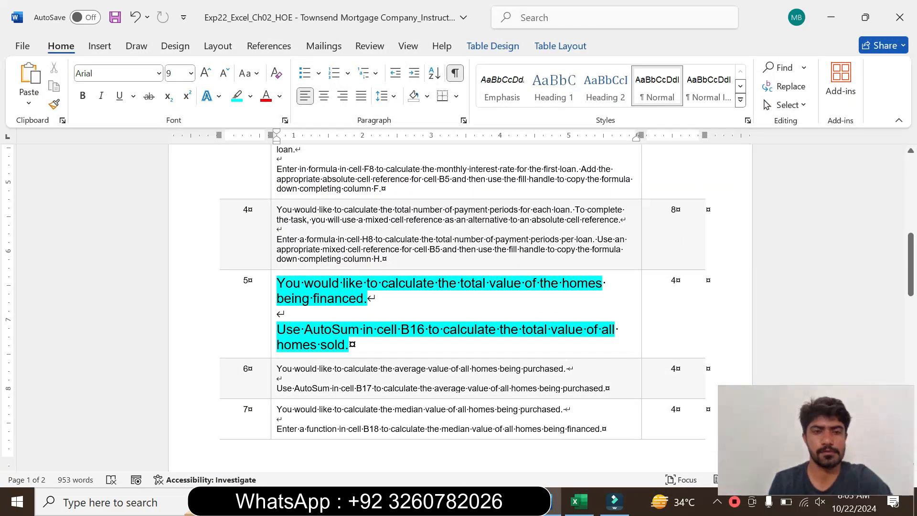
click(272, 324)
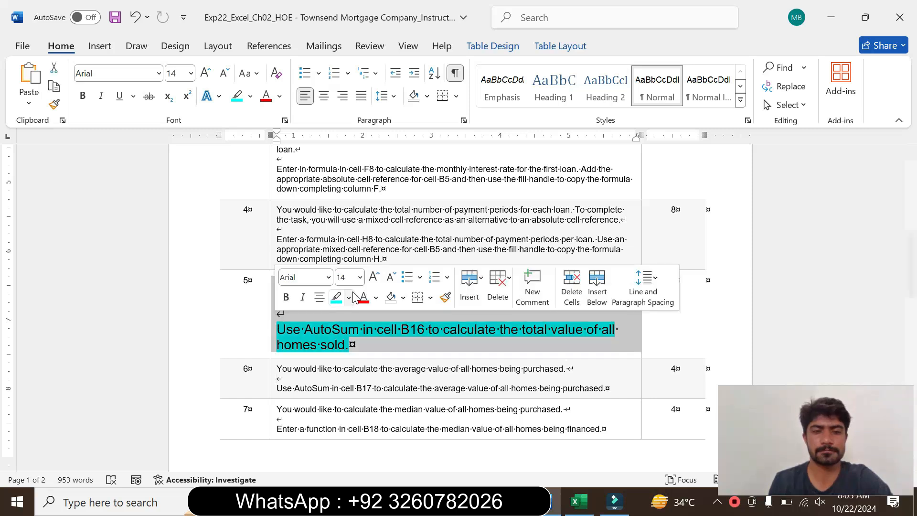
click(359, 277)
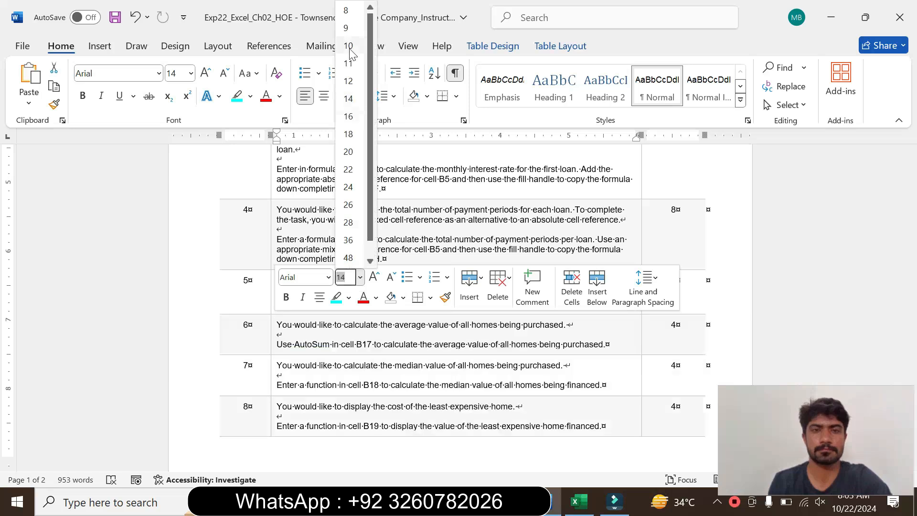
click(352, 35)
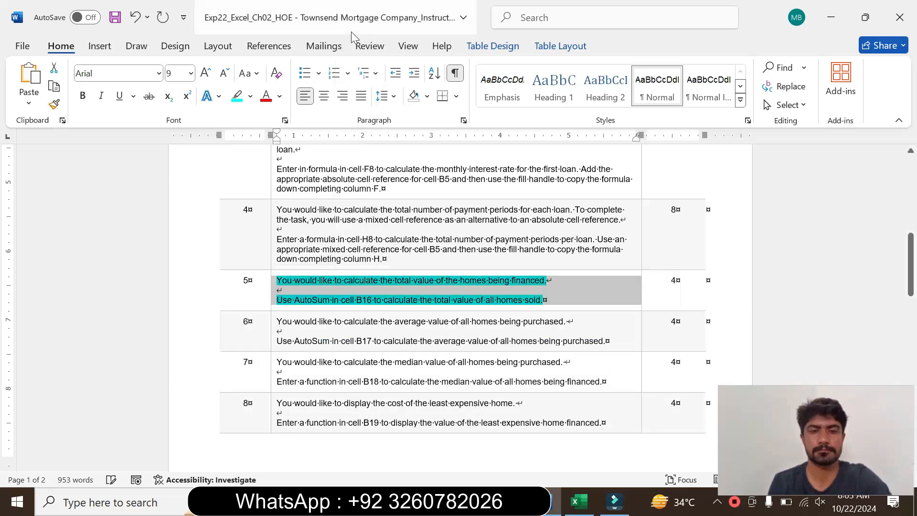
click(249, 96)
click(272, 212)
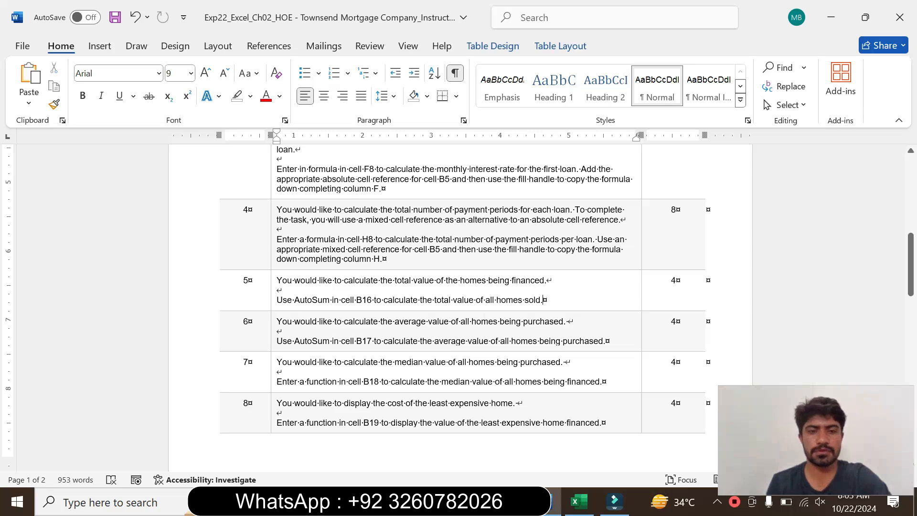
Enlarge the step 6 instruction text to 16 pt and highlight it in turquoise.
click(272, 343)
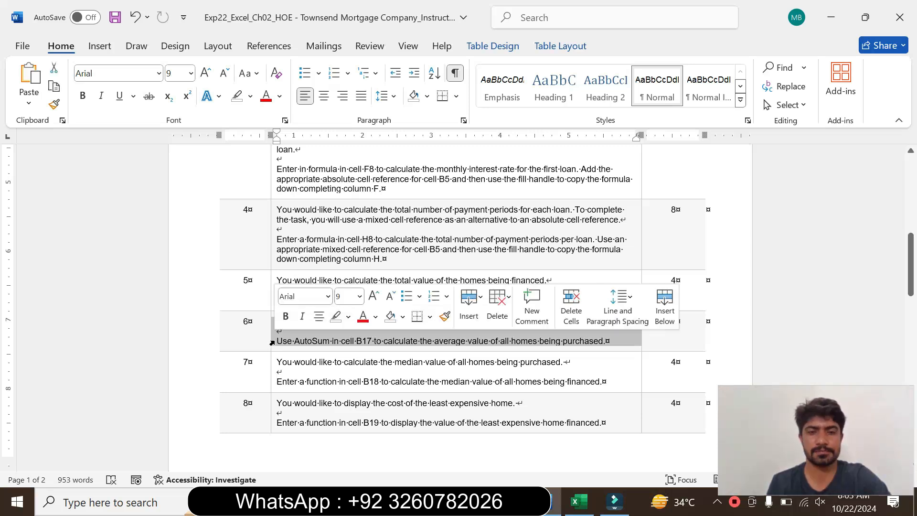
click(360, 297)
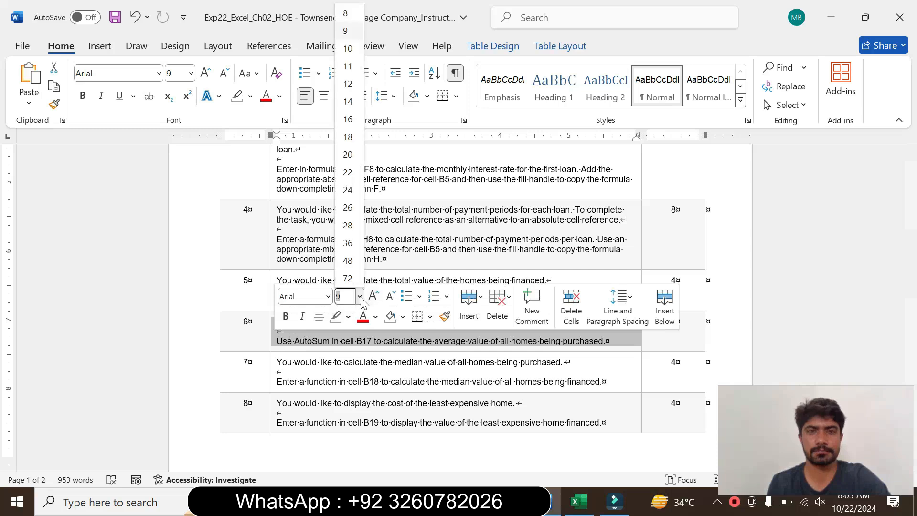
click(348, 120)
click(255, 98)
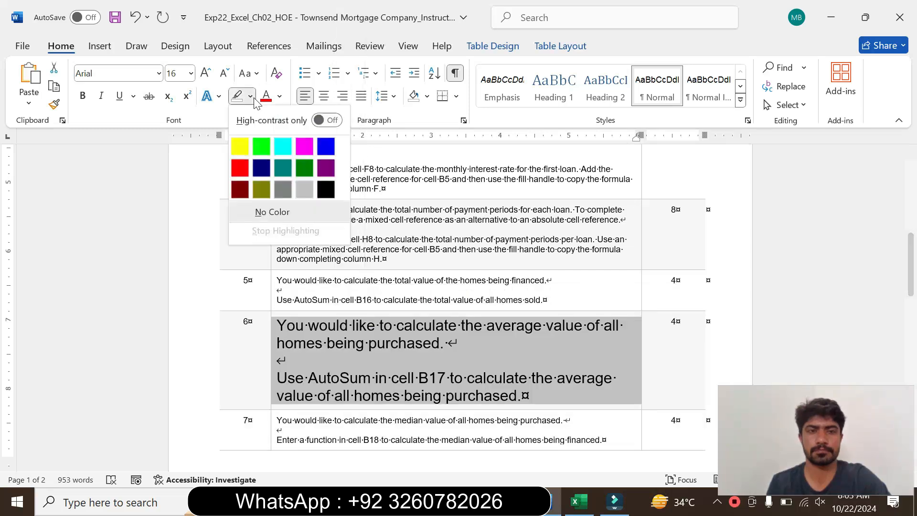
click(283, 146)
Read the step 6 instructions on averaging the home values with AutoSum in cell B17, marking the text while reading.
drag(910, 265, 912, 280)
drag(277, 256, 286, 291)
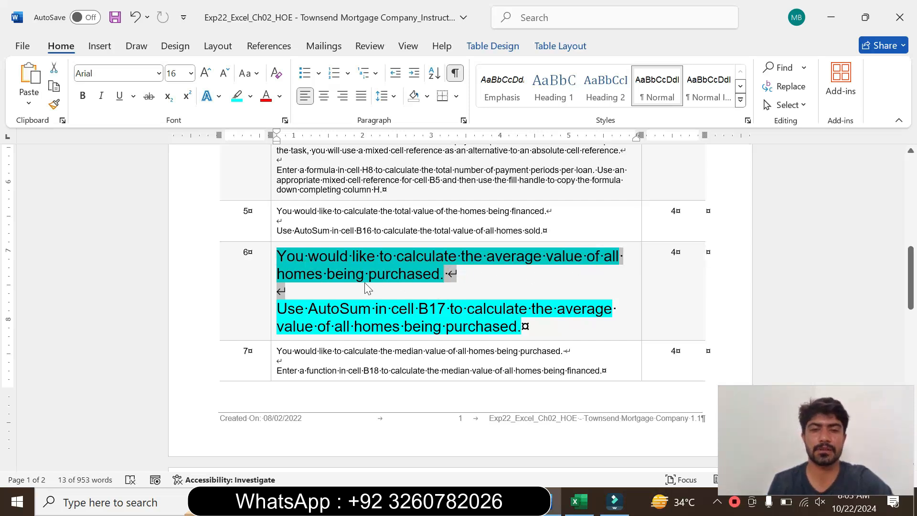
drag(277, 308, 521, 326)
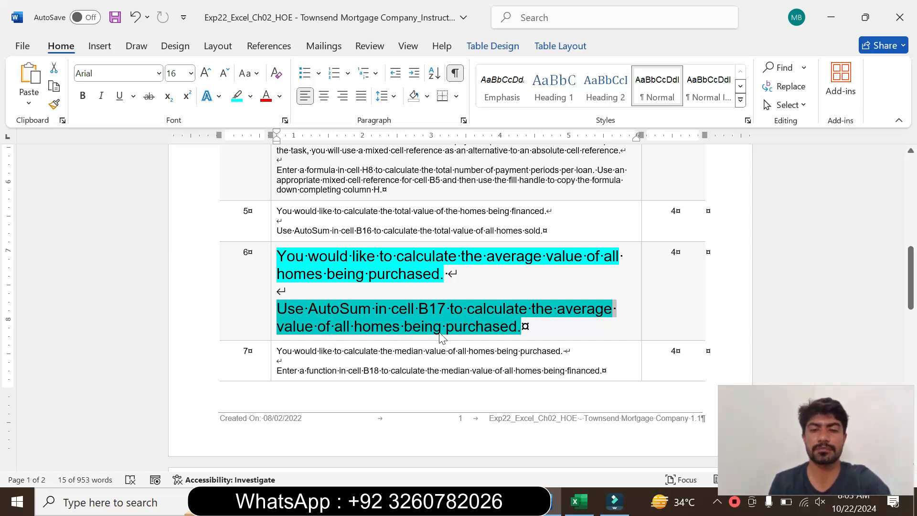
click(476, 325)
drag(310, 309, 418, 309)
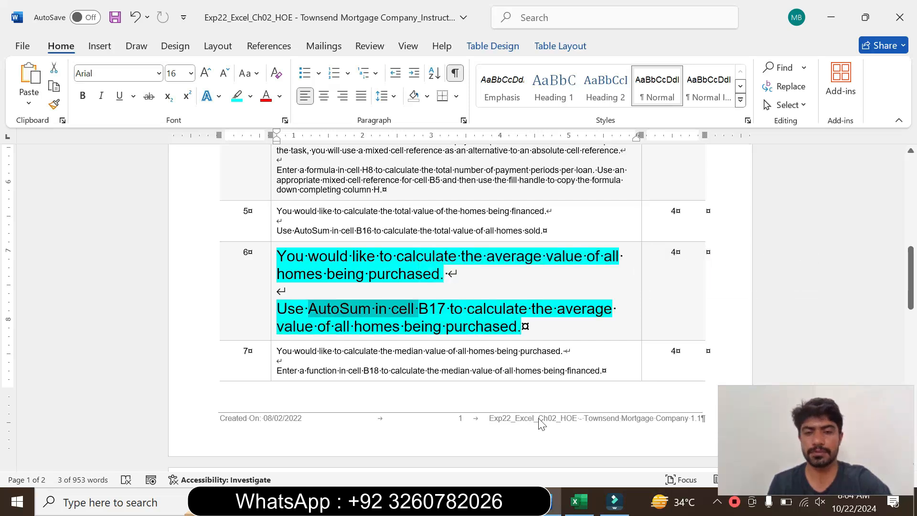
Switch to Excel and average the house costs in B17 with =AVERAGE(B8:B12), rechecking the step 6 instruction in Word before entering it.
click(578, 498)
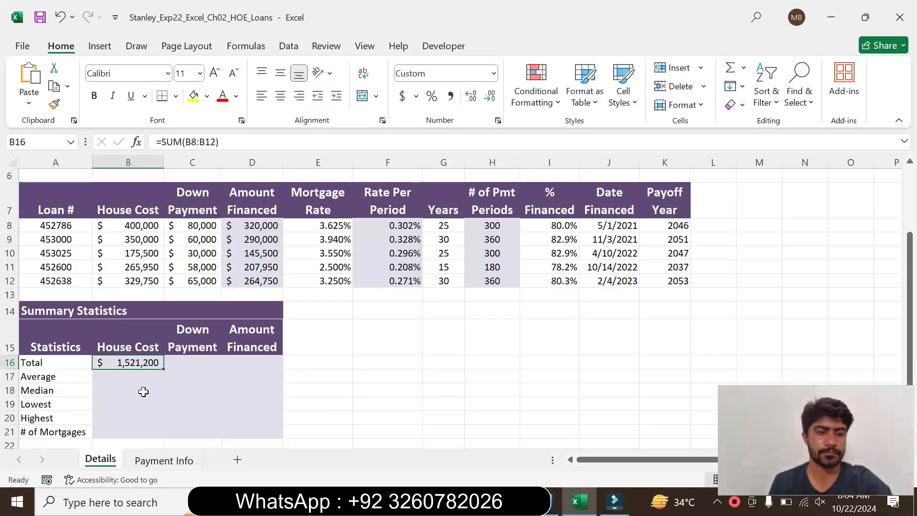
click(118, 381)
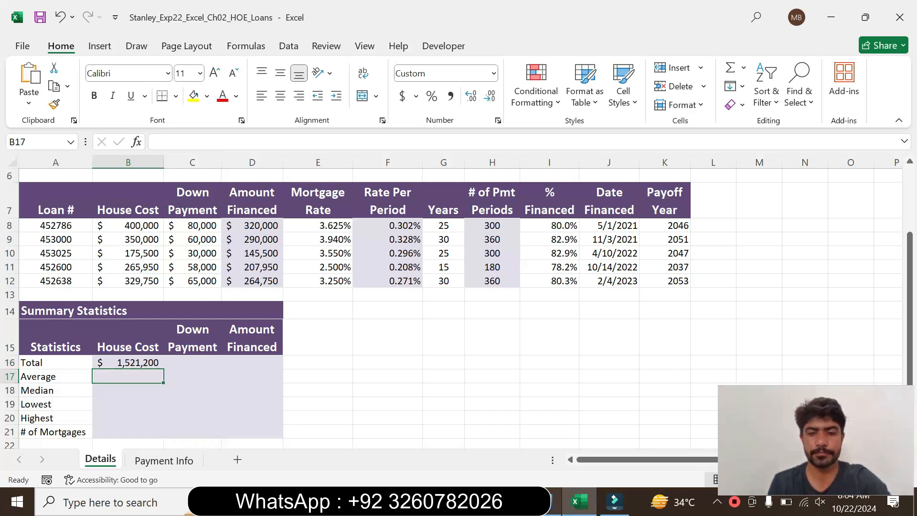
click(544, 500)
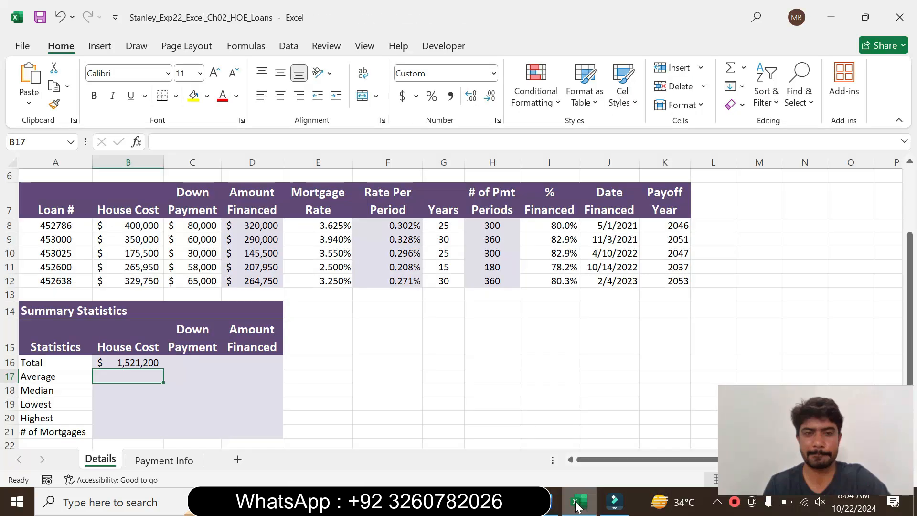
click(576, 501)
text(=)
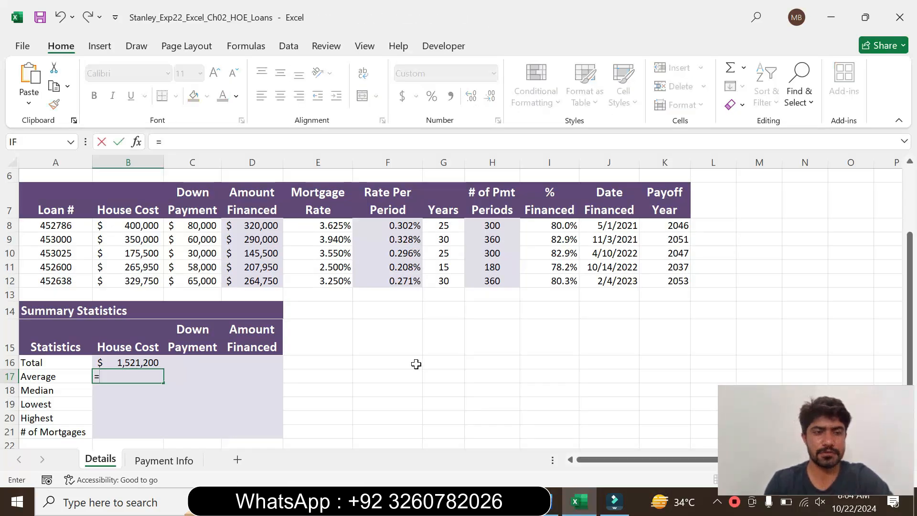
text(aver)
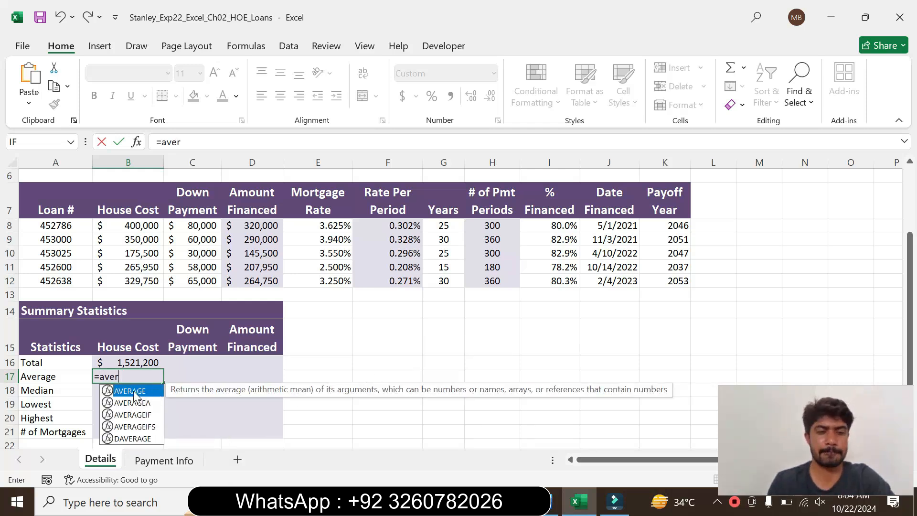
double_click(134, 390)
click(210, 141)
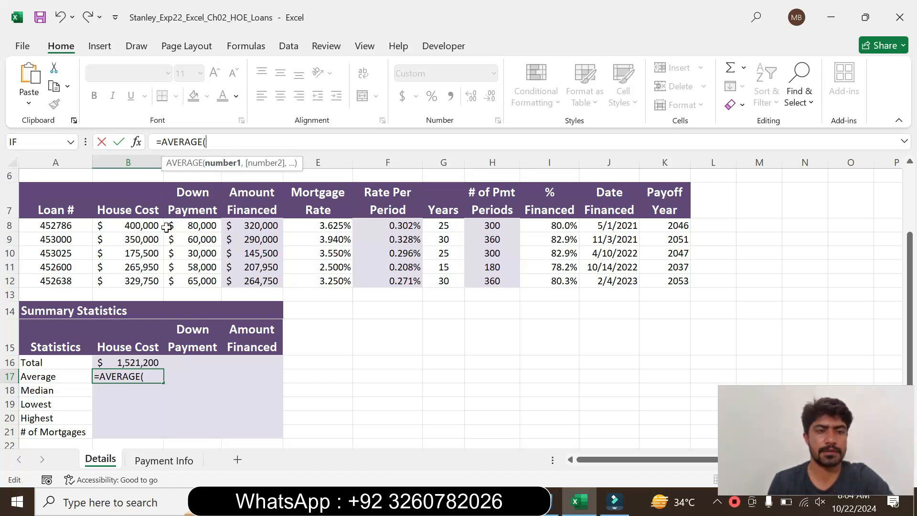
drag(141, 223, 141, 278)
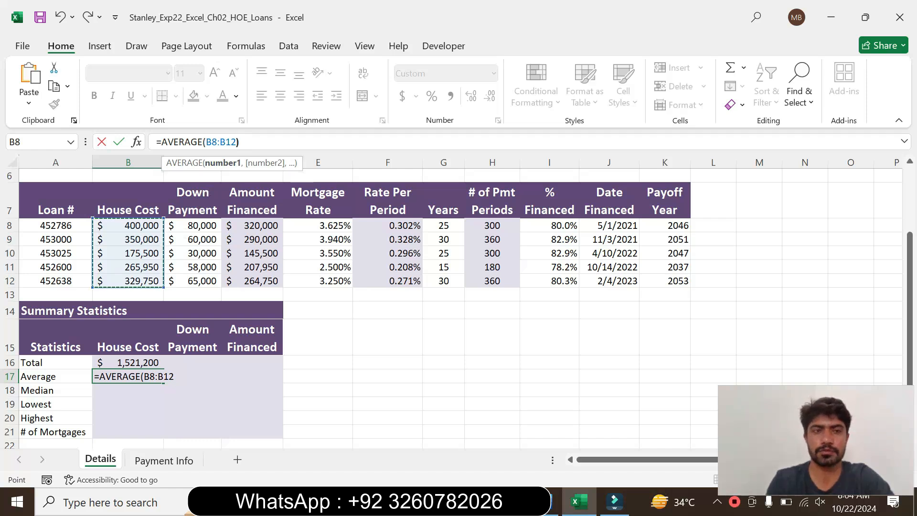
text())
key(Return)
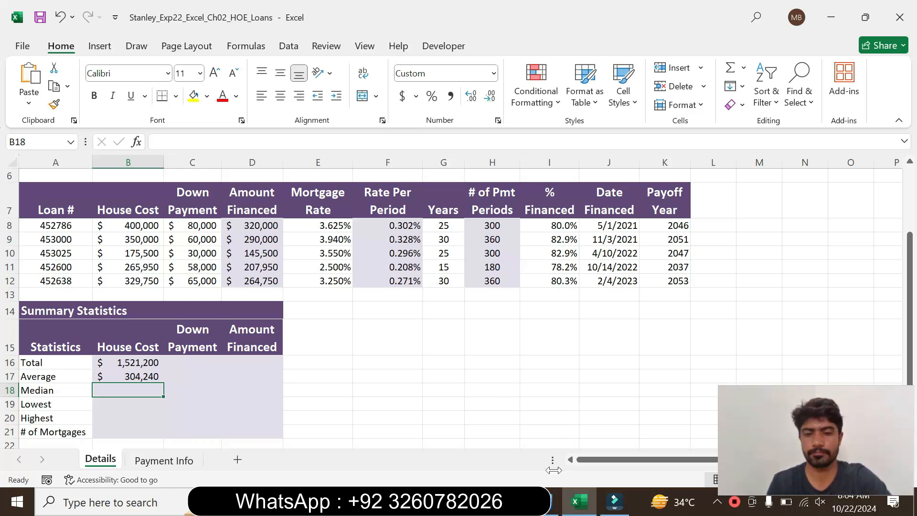
Switch to Word, set the step 6 instruction text back to 9 pt and remove its highlighting.
click(553, 503)
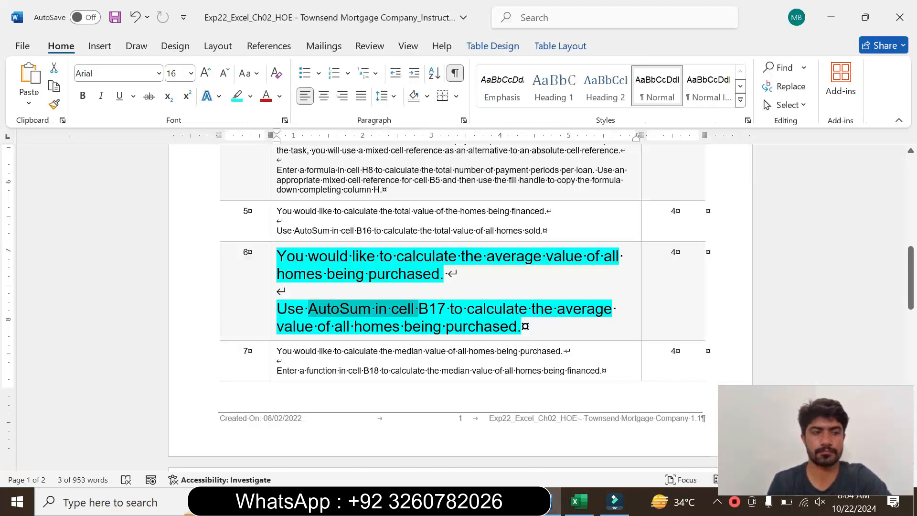
mouse_move(508, 503)
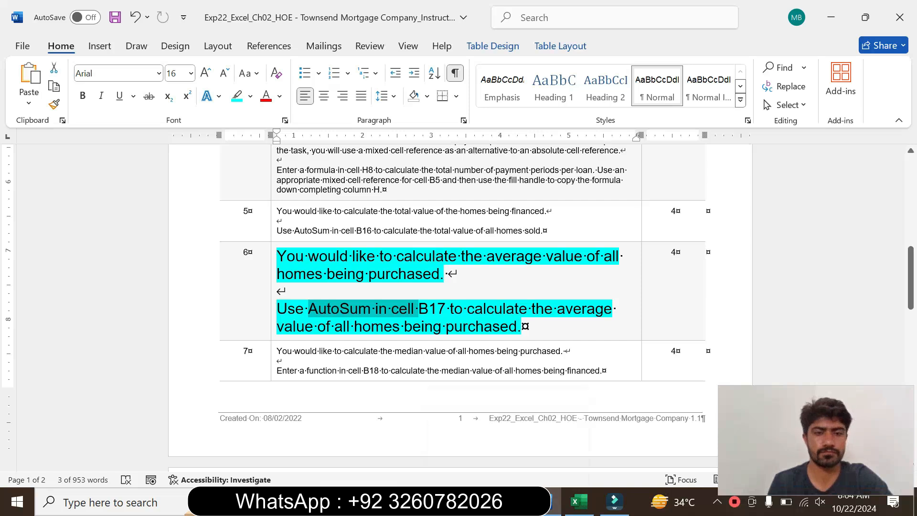
click(270, 317)
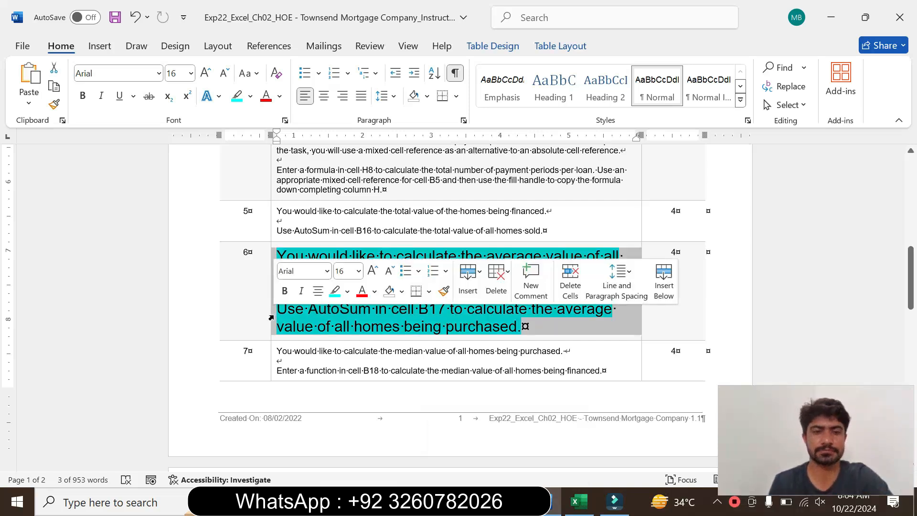
click(358, 271)
click(344, 28)
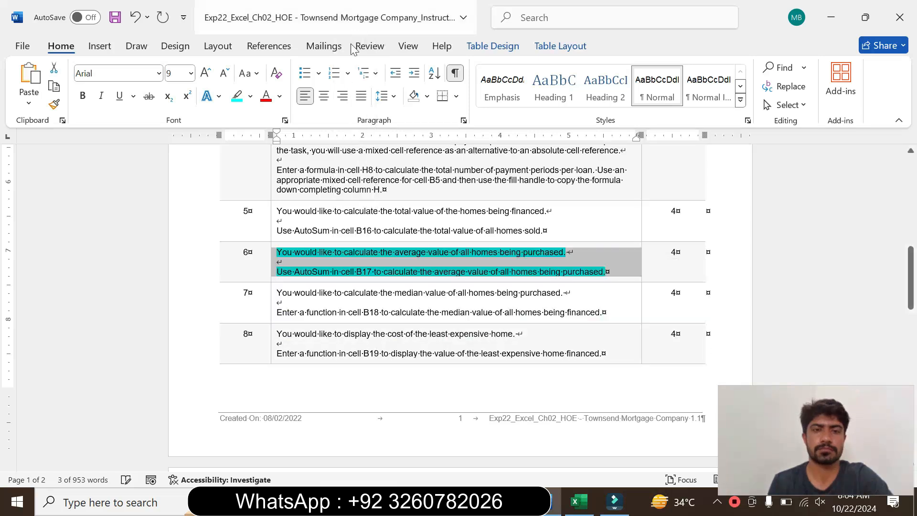
click(250, 96)
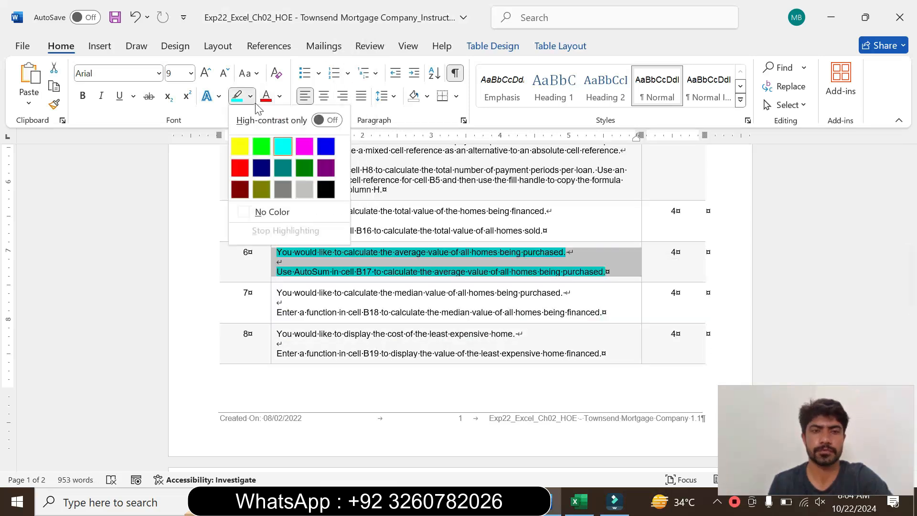
click(268, 211)
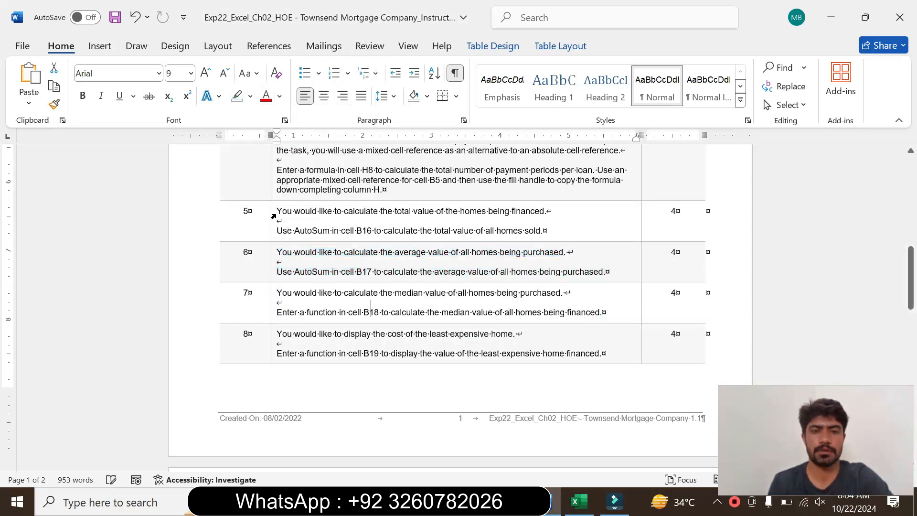
Enlarge the step 7 instruction text to 16 pt and highlight it in turquoise.
click(272, 309)
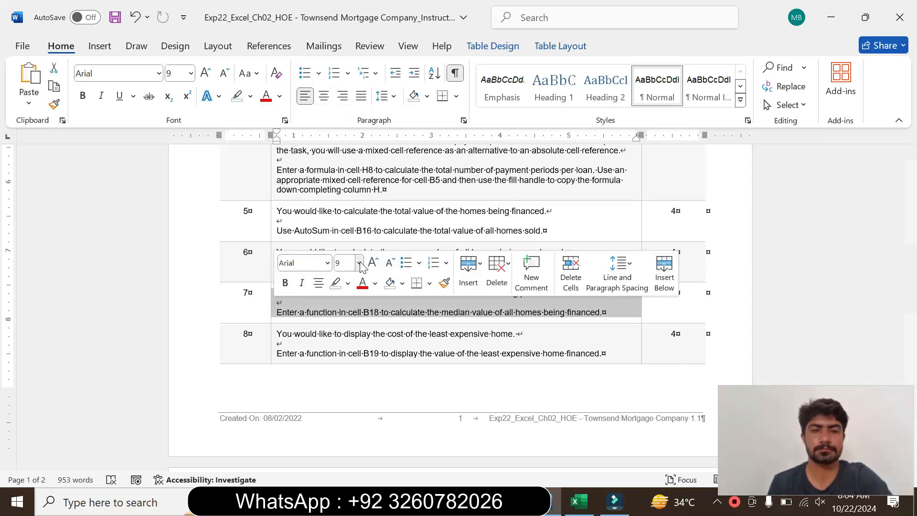
click(358, 263)
click(362, 116)
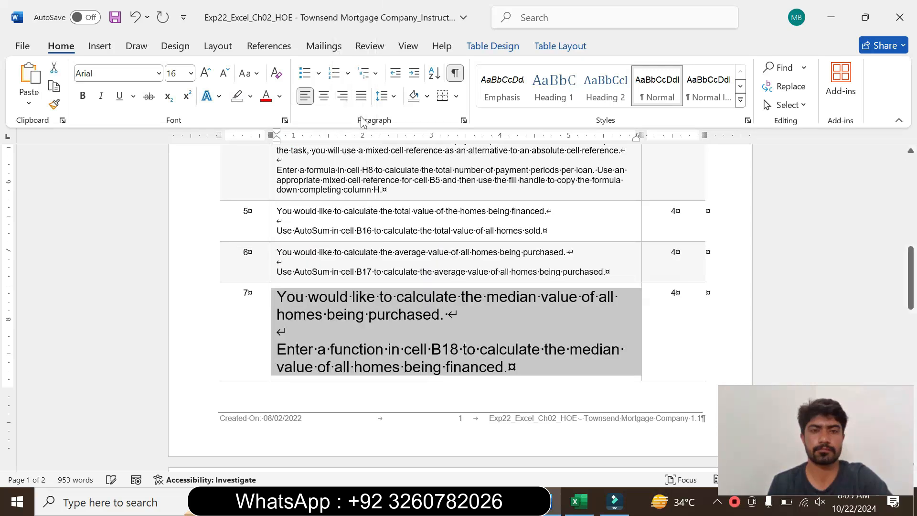
click(250, 96)
click(273, 145)
Read the step 7 instructions on calculating the median home value in cell B18, marking the text while reading.
drag(277, 297, 447, 314)
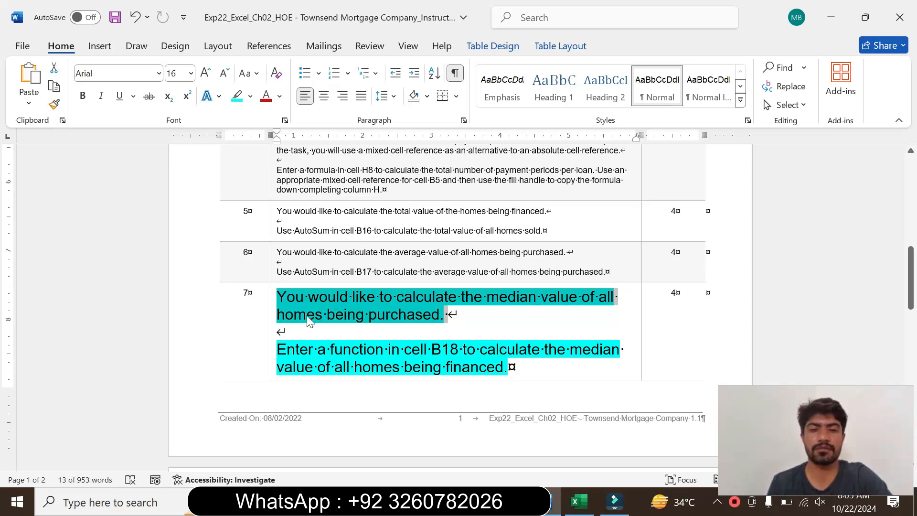
drag(276, 348, 503, 357)
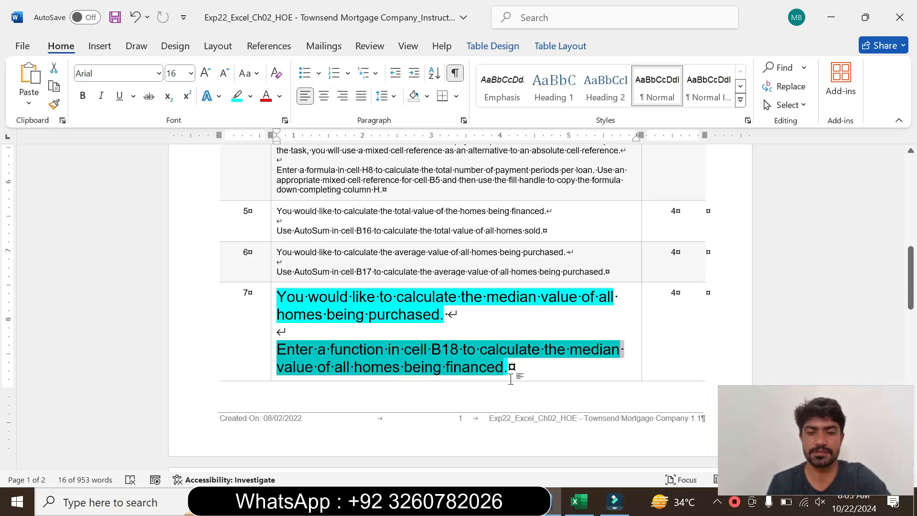
key(Right)
drag(388, 349, 481, 377)
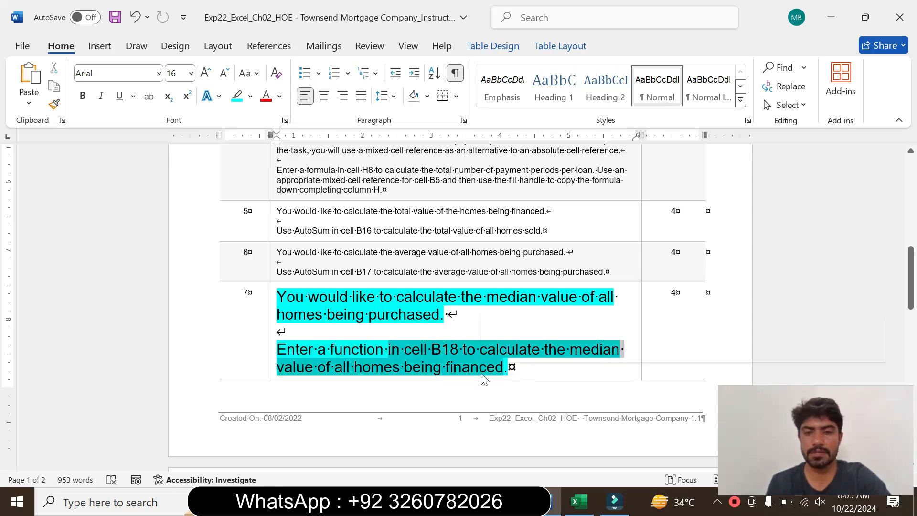
Switch to Excel and enter =MEDIAN(B8:B12) in B18 for the median house cost, rechecking the step 7 instruction in Word before entering it.
click(577, 501)
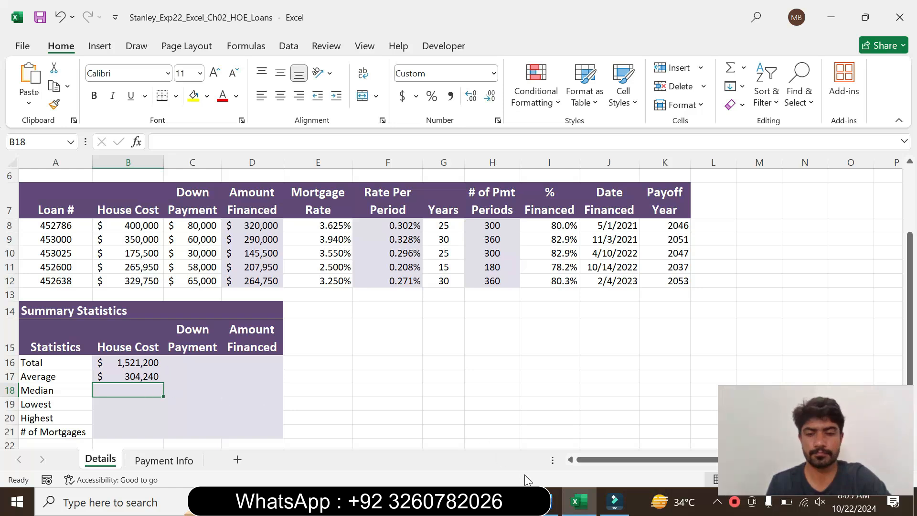
click(550, 505)
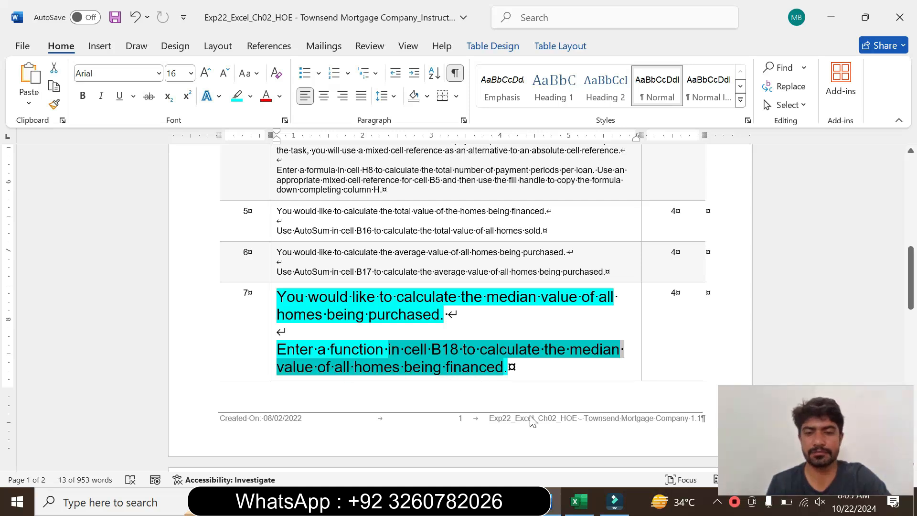
click(576, 501)
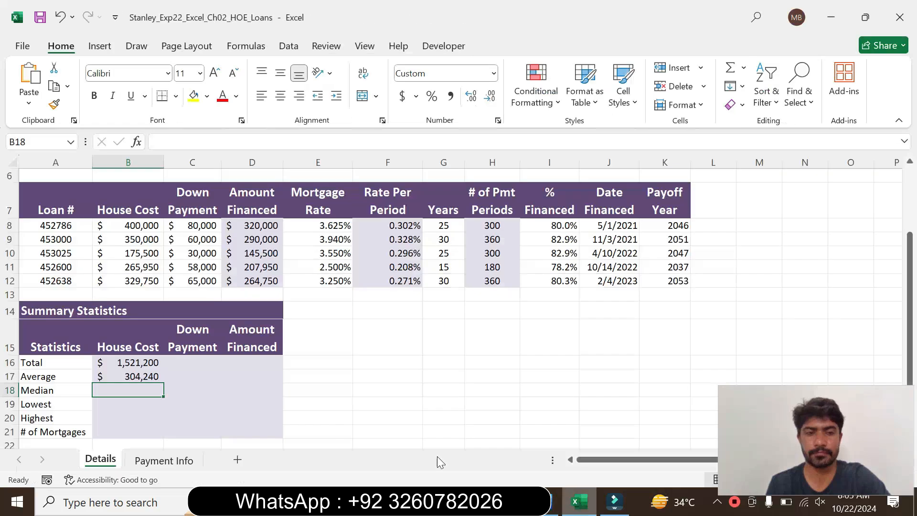
text(=)
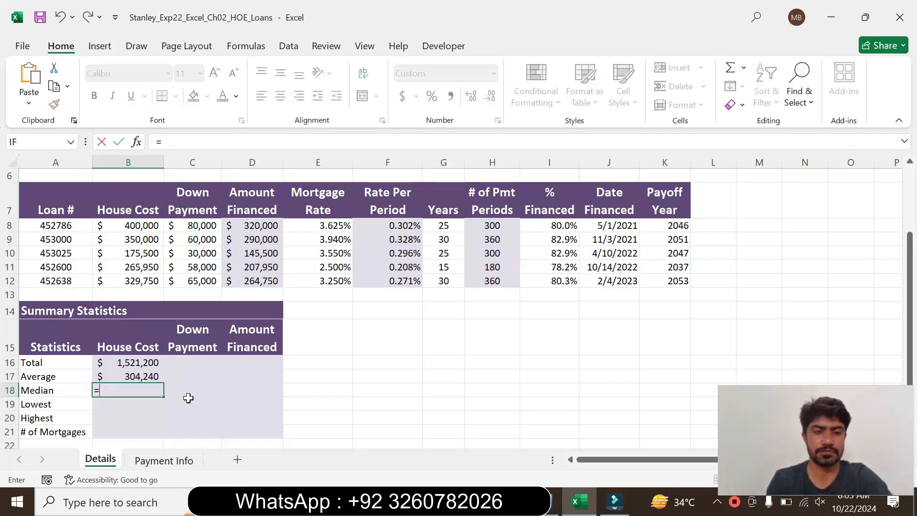
text(med)
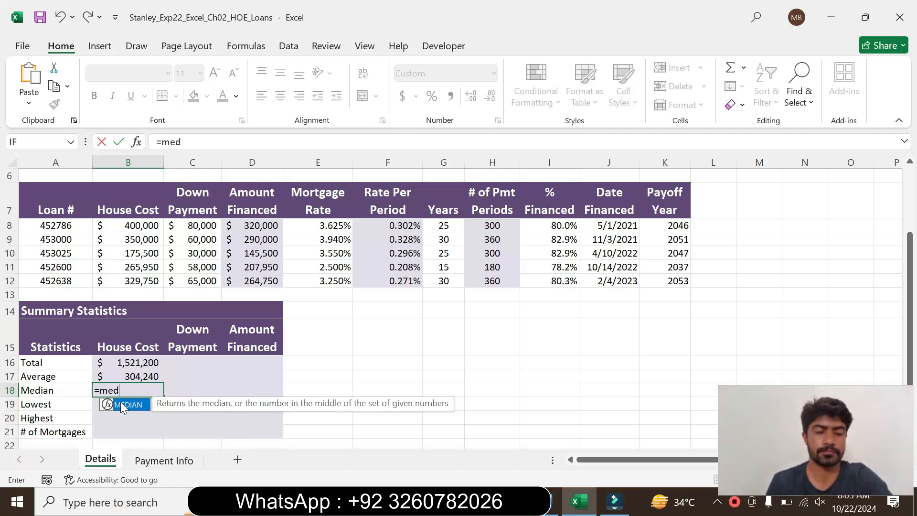
double_click(125, 405)
click(203, 142)
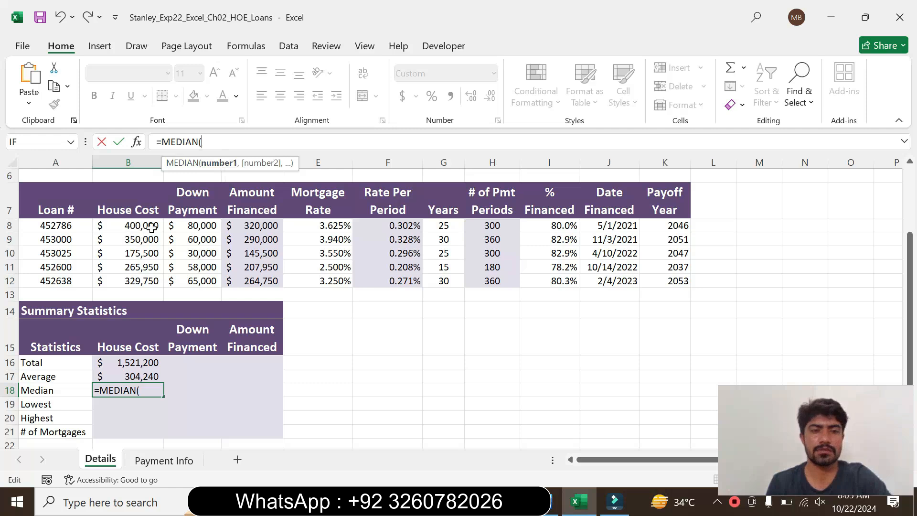
drag(148, 225, 144, 279)
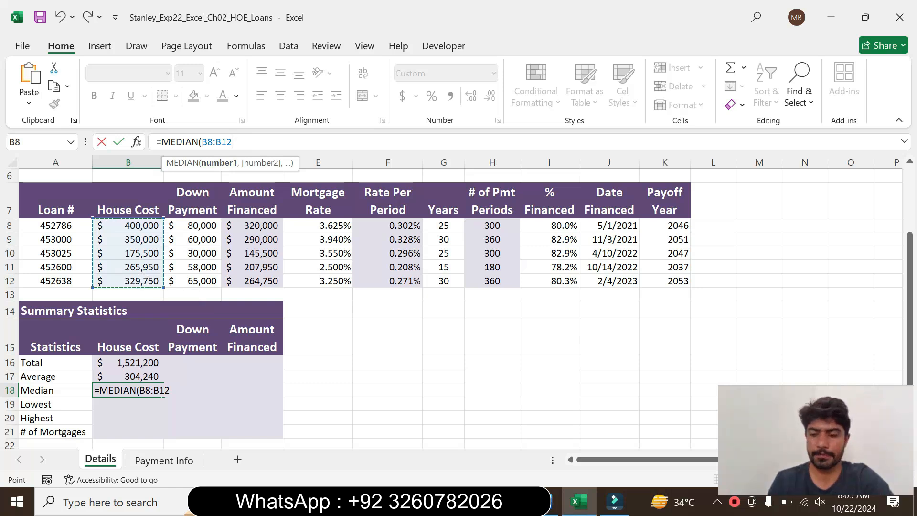
text())
key(Return)
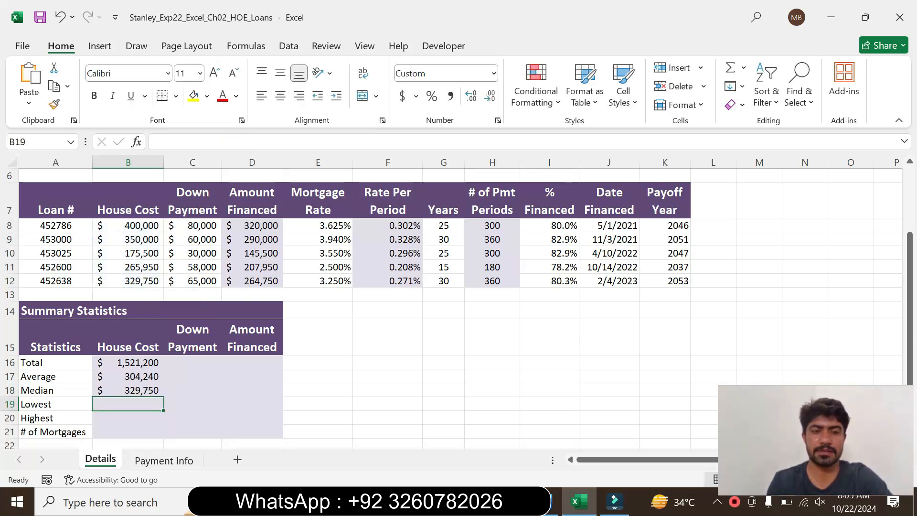
Switch to Word, set the step 7 instruction text back to 9 pt and remove its highlighting.
click(554, 506)
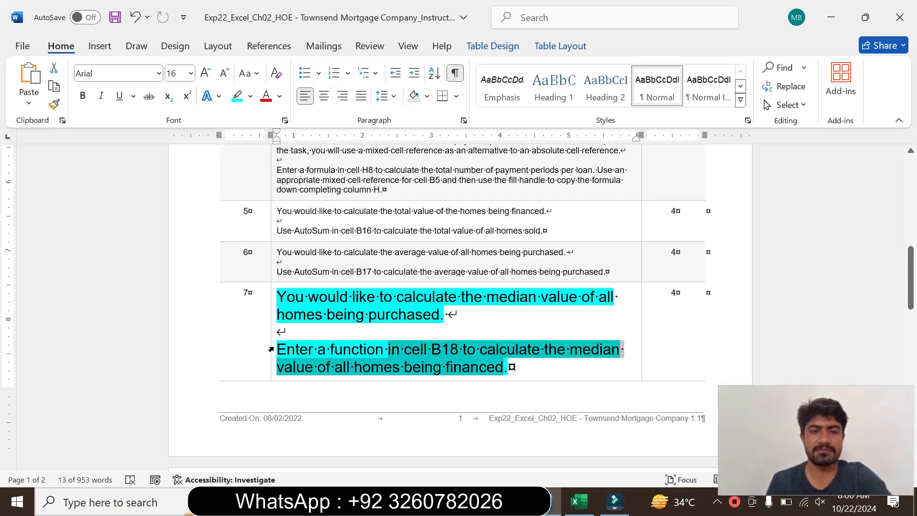
drag(271, 349, 269, 349)
click(358, 302)
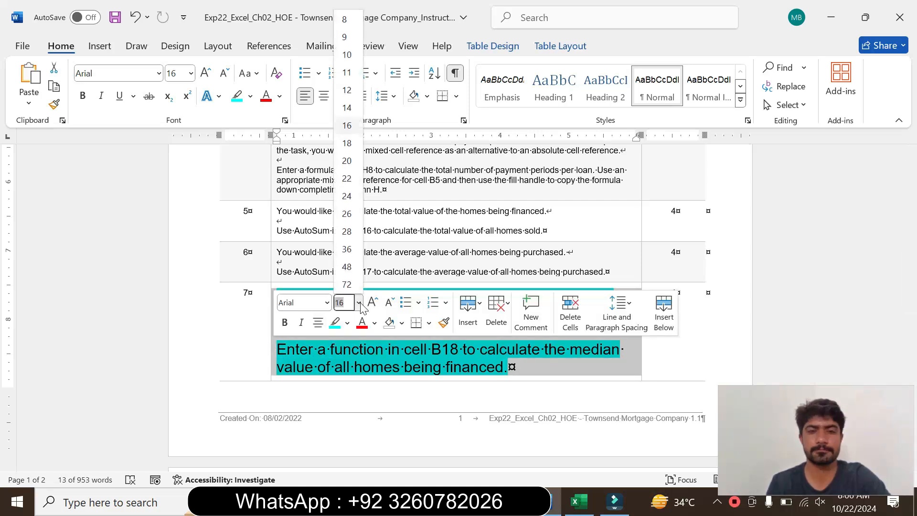
click(352, 37)
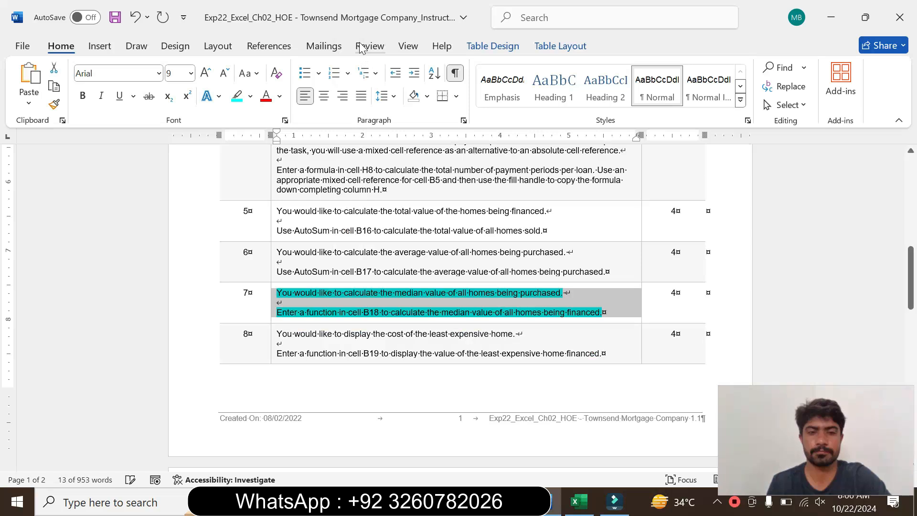
click(250, 96)
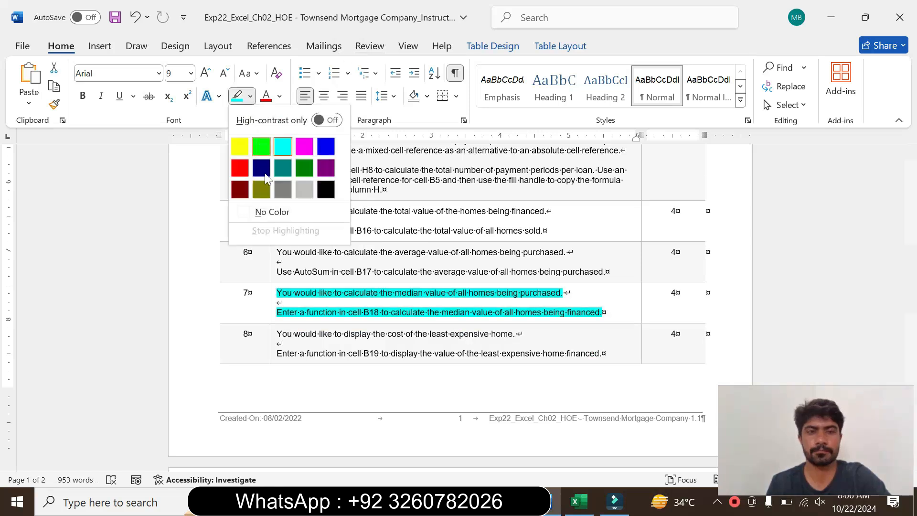
click(271, 213)
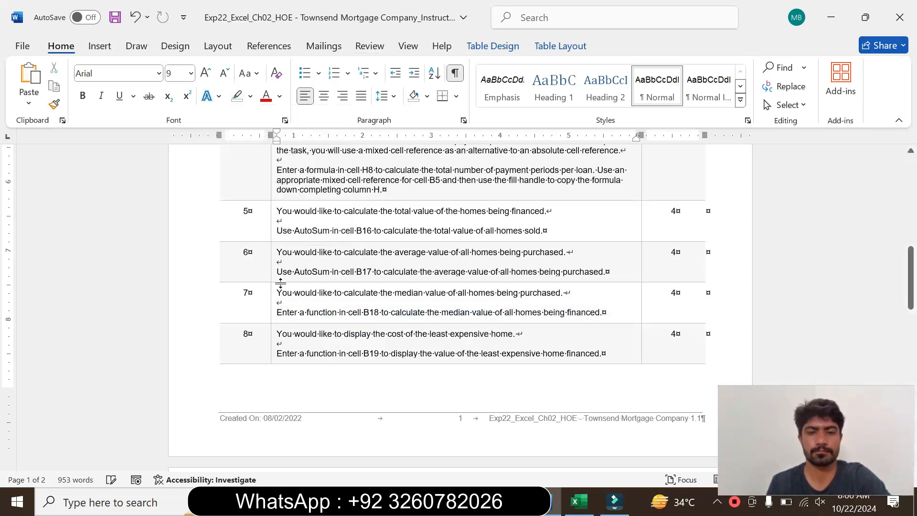
Enlarge the step 8 instruction text to 16 pt and highlight it in turquoise.
click(273, 341)
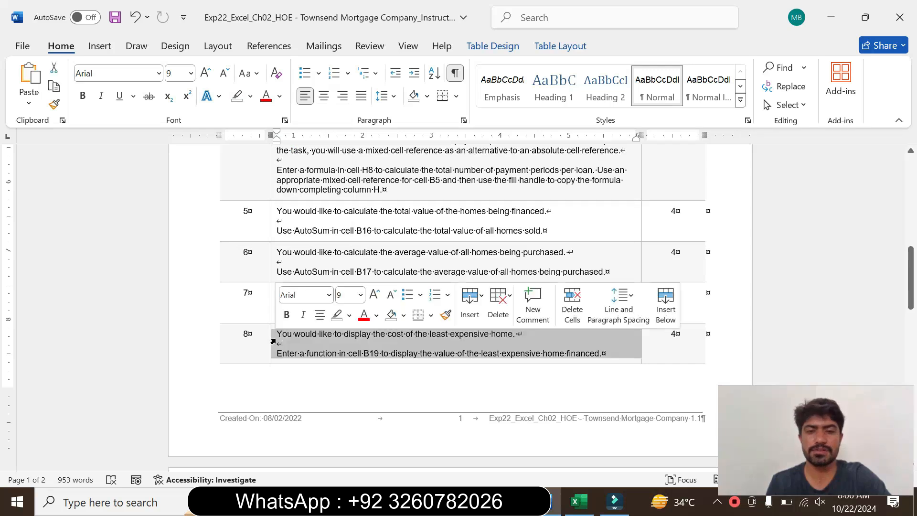
click(361, 295)
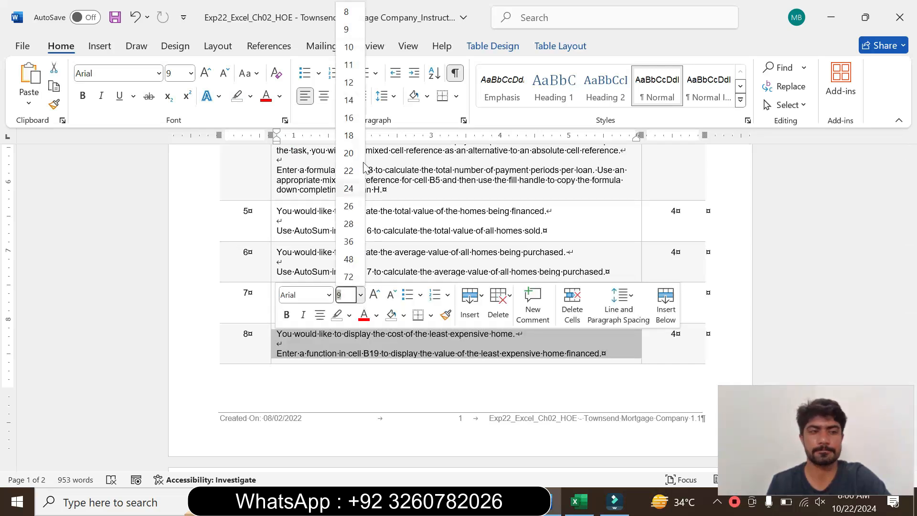
click(349, 117)
click(250, 96)
click(283, 147)
Read the step 8 instructions on displaying the least expensive home's value in cell B19, marking the text while reading.
drag(911, 256, 913, 304)
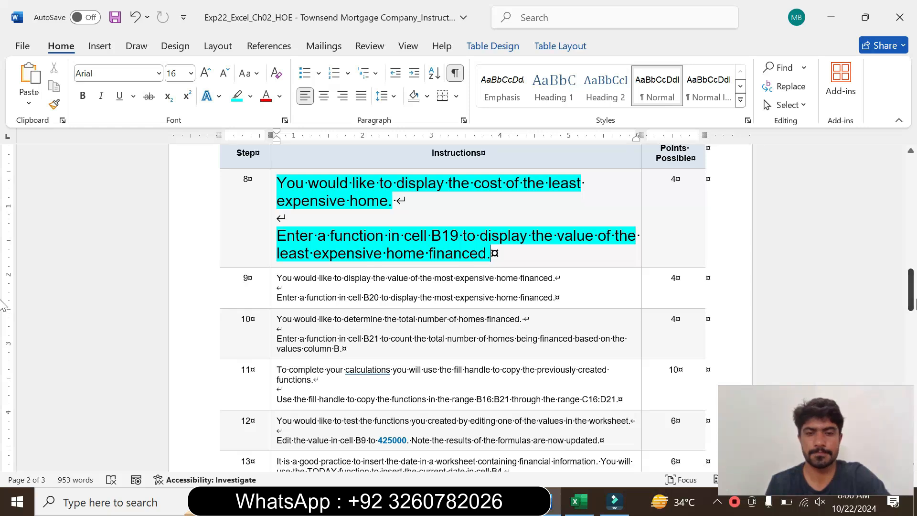
drag(286, 183, 403, 201)
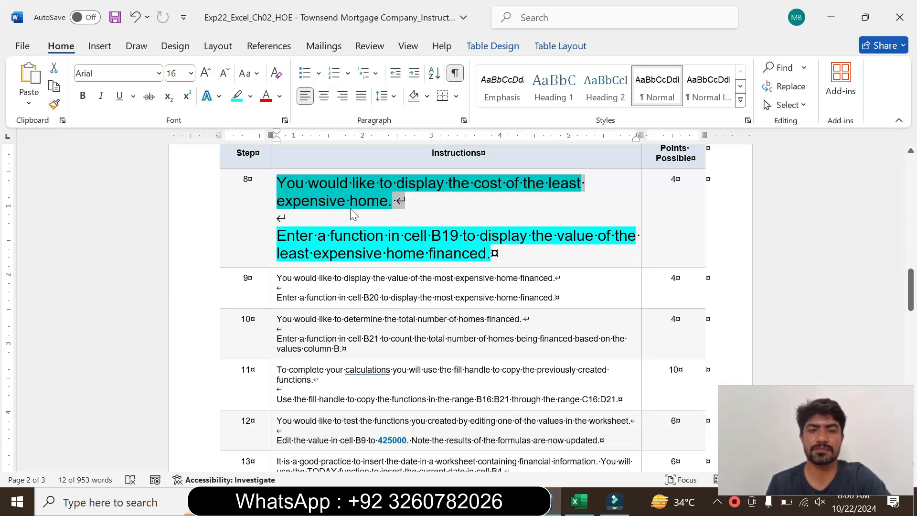
drag(278, 235, 308, 252)
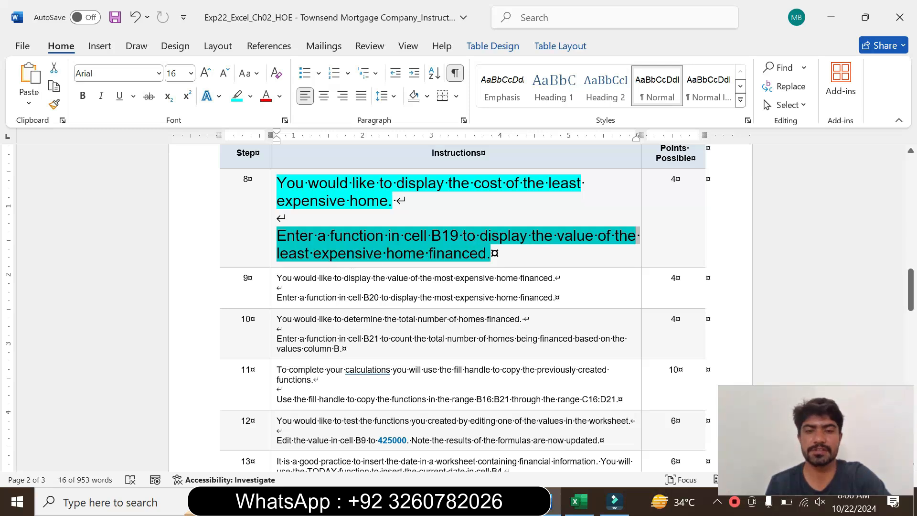
click(486, 263)
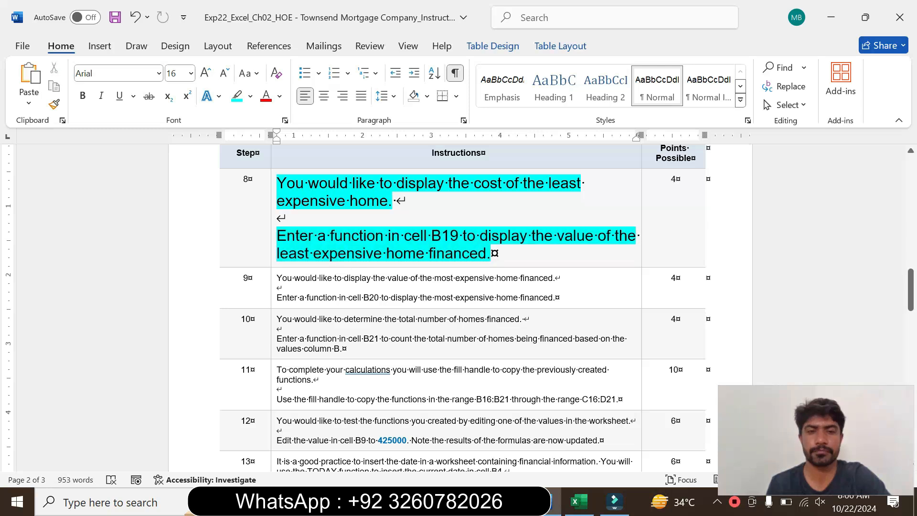
drag(318, 236, 463, 237)
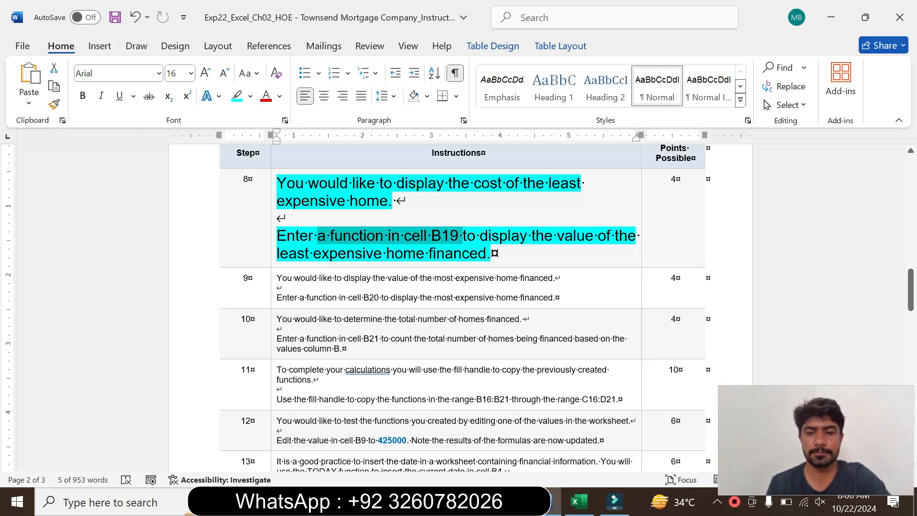
Switch to Excel and enter =MIN(B8:B12) in B19 for the lowest house cost, rechecking the step 8 instruction in Word along the way.
click(575, 501)
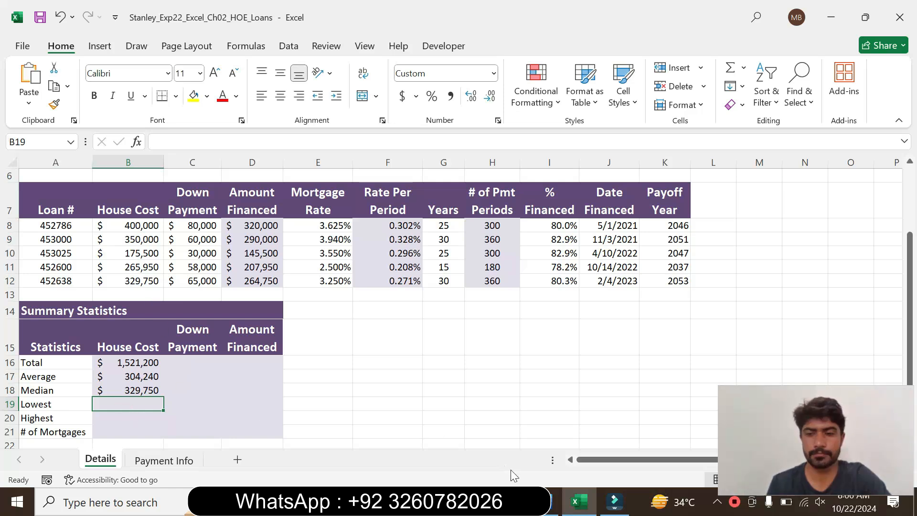
click(554, 502)
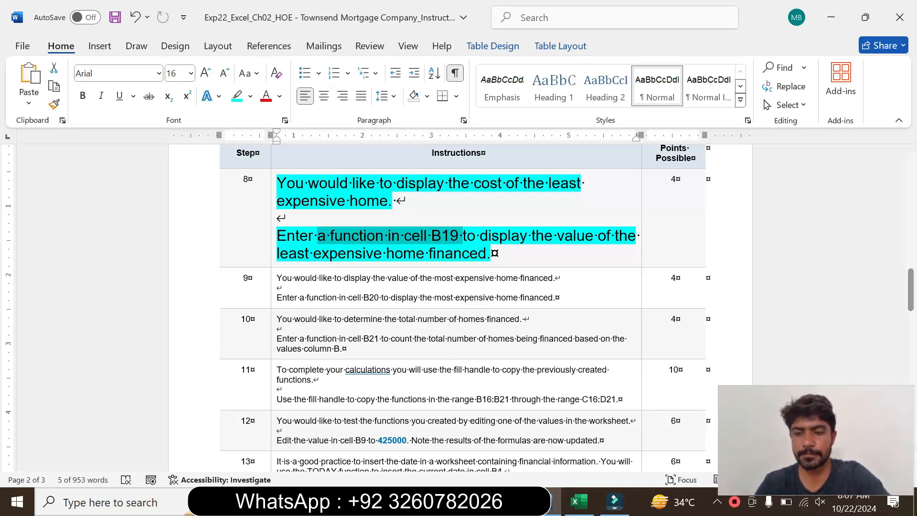
click(580, 501)
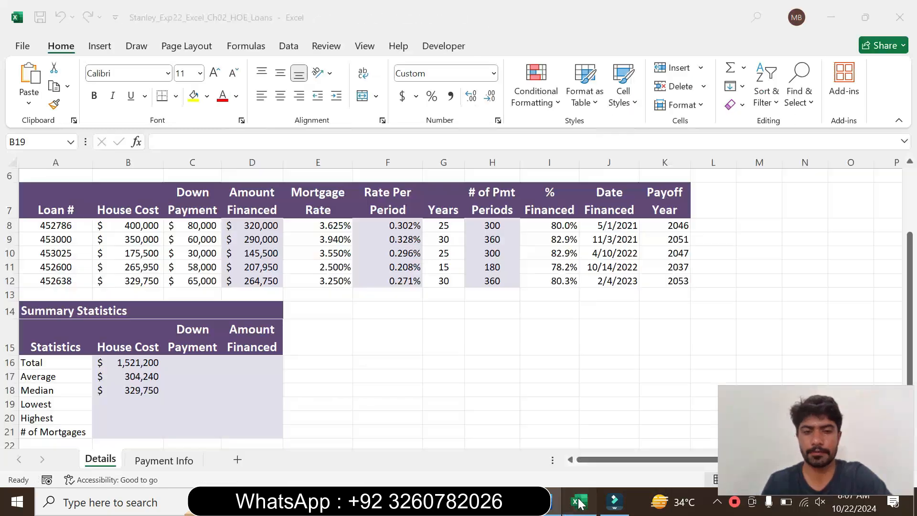
text(=)
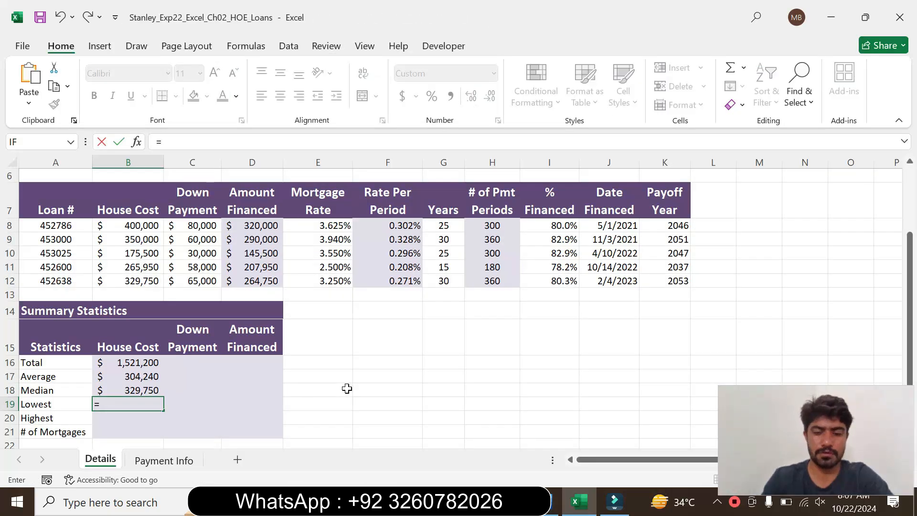
text(min)
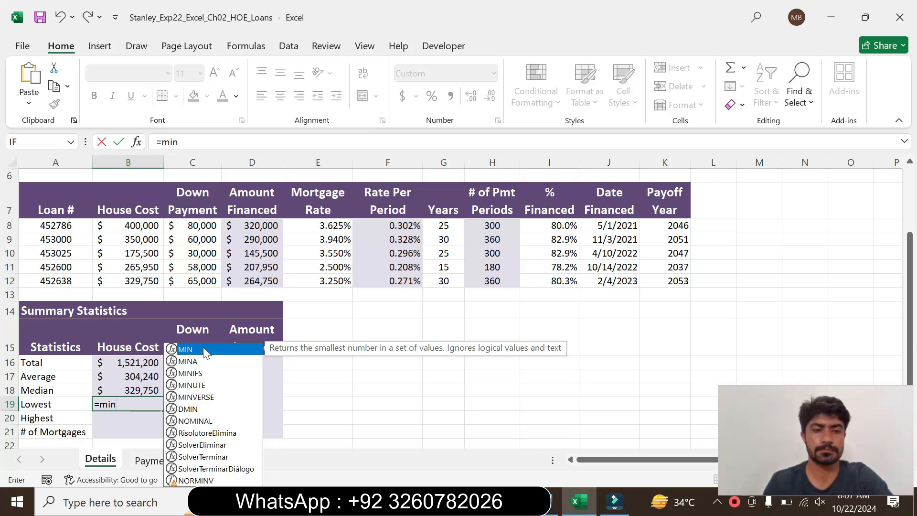
double_click(203, 348)
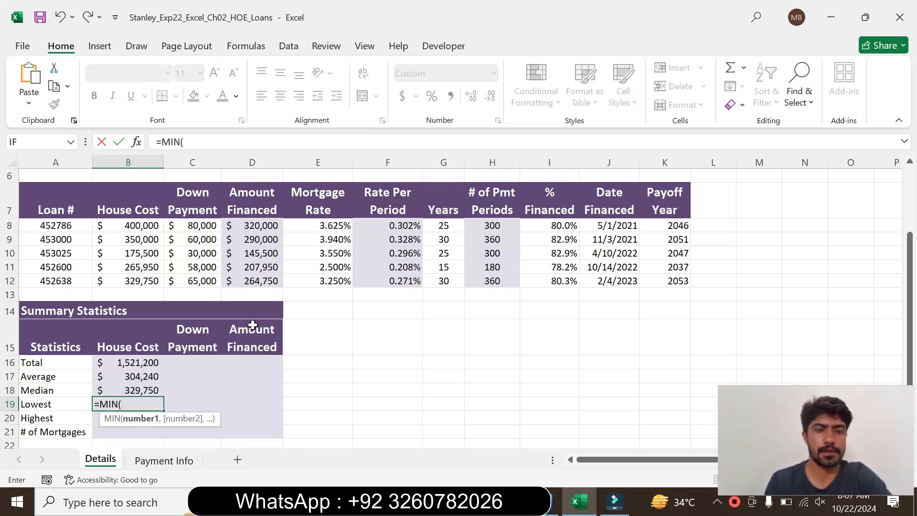
click(551, 504)
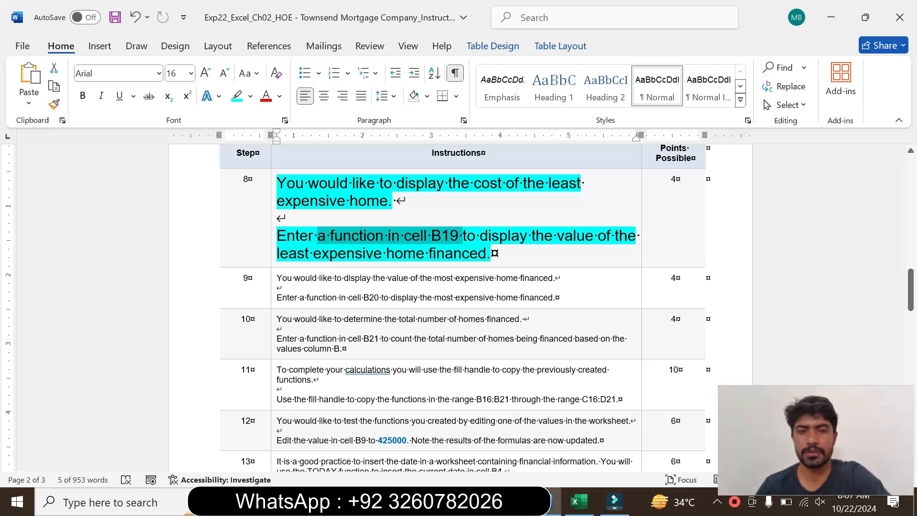
click(575, 501)
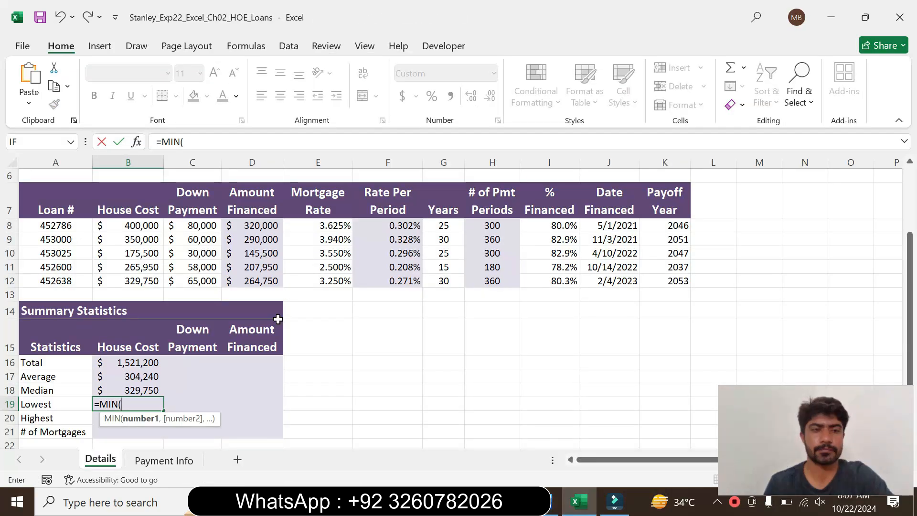
drag(141, 223, 141, 281)
click(215, 141)
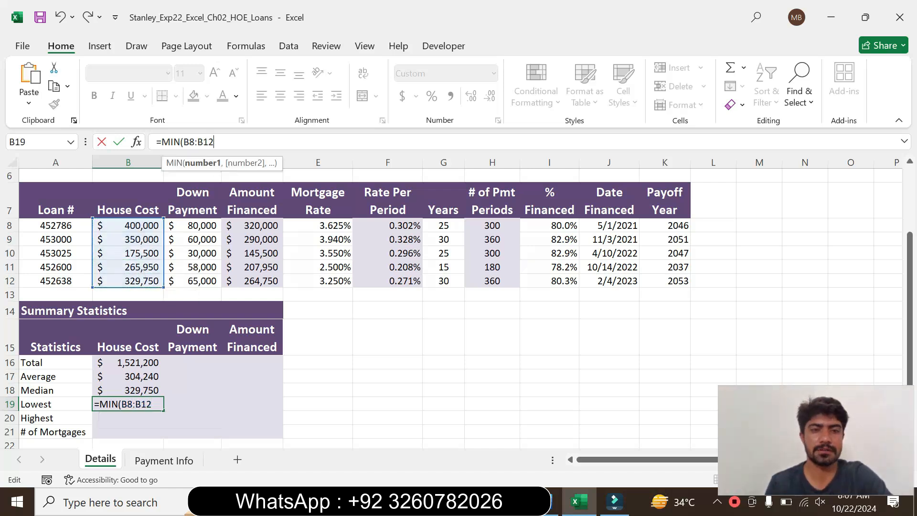
text())
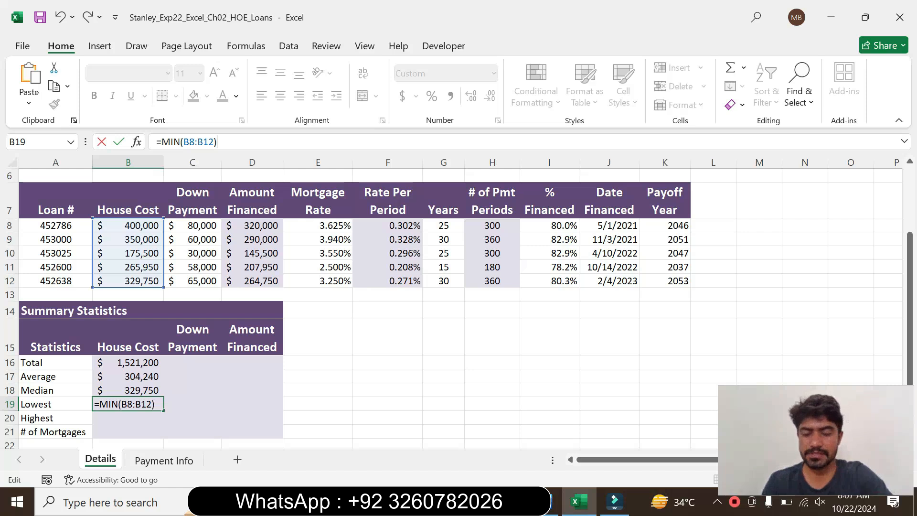
key(Return)
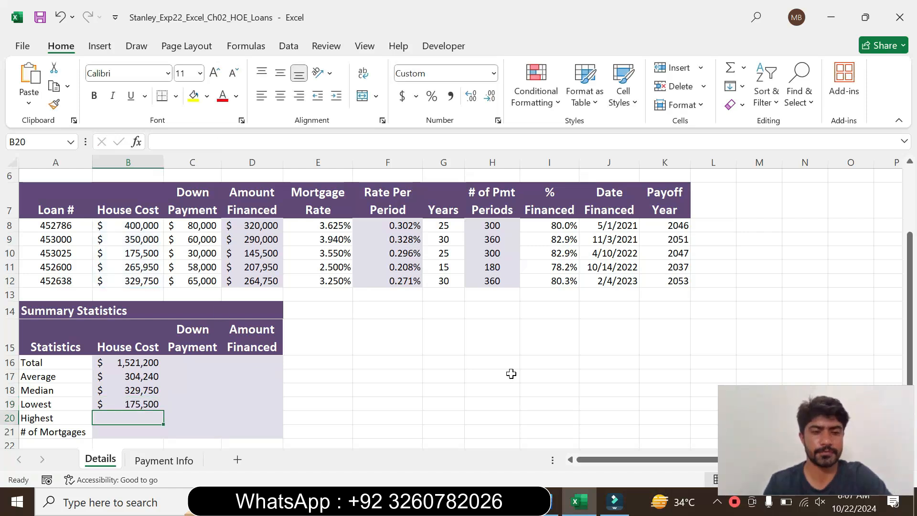
Switch to Word, set the step 8 instruction text back to 9 pt and remove its highlighting.
click(554, 504)
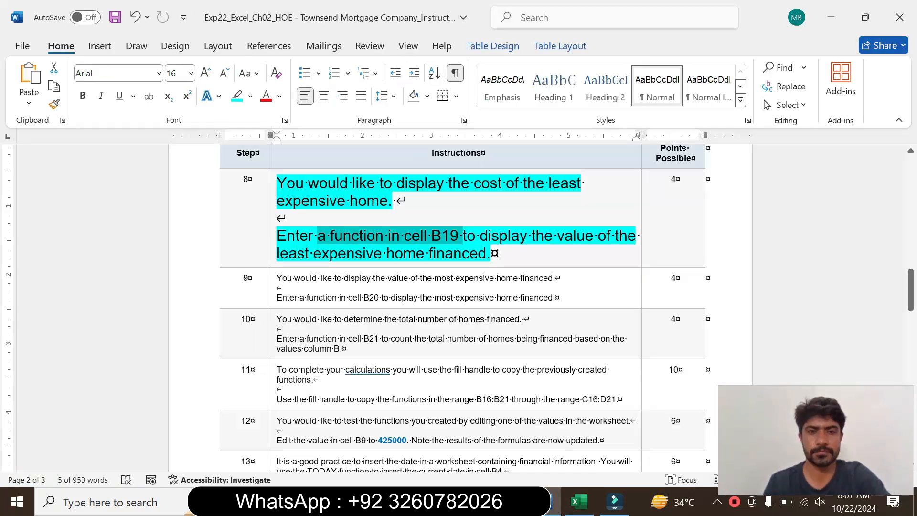
click(271, 240)
click(357, 201)
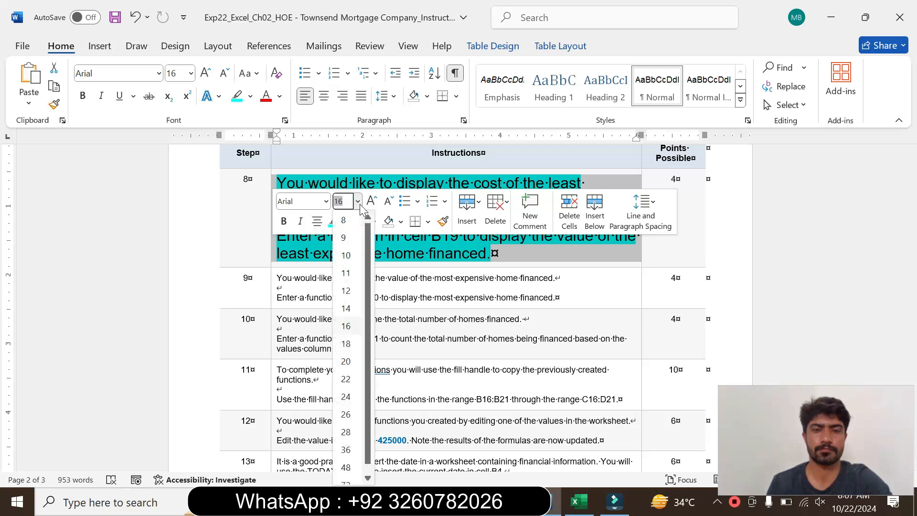
click(349, 230)
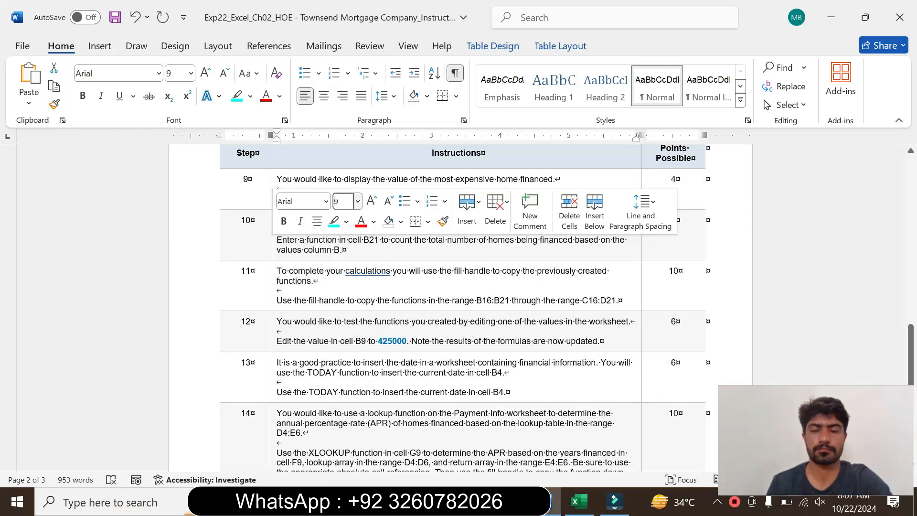
scroll(911, 345, up, 5)
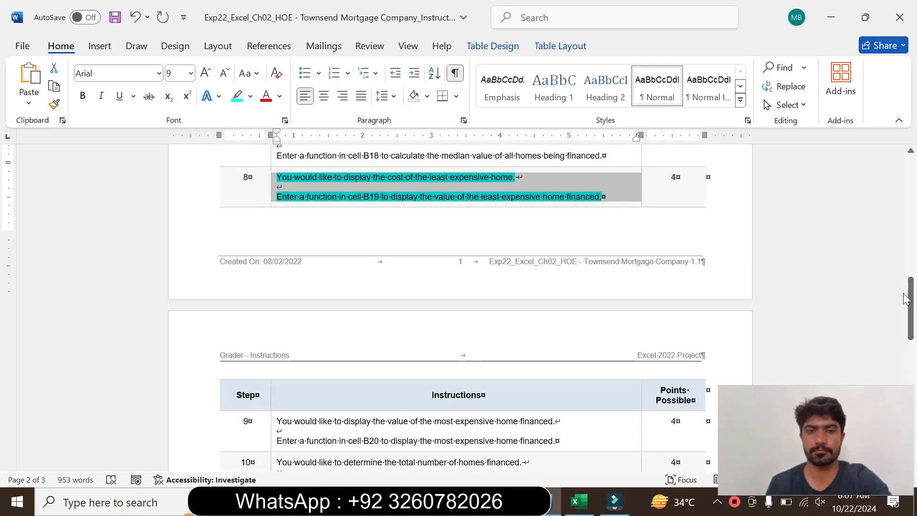
click(250, 97)
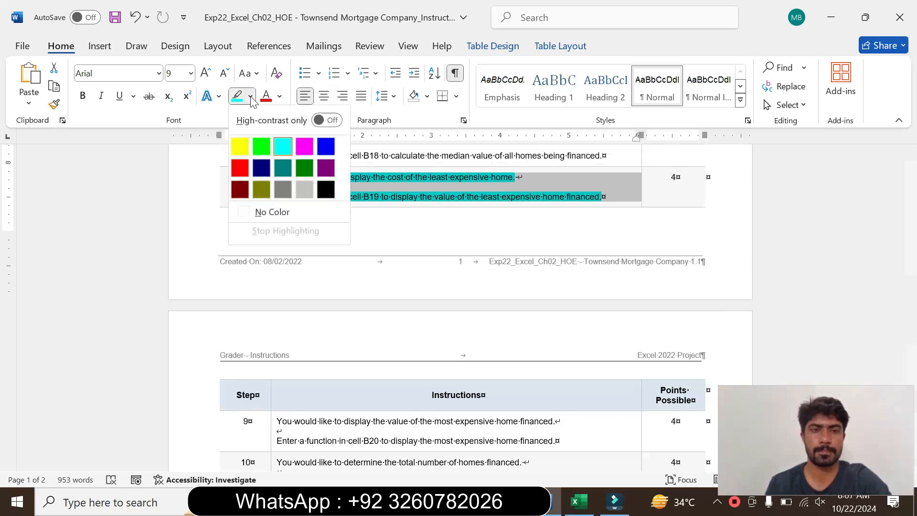
click(272, 211)
Enlarge the step 9 instruction text to 14 pt and highlight it in turquoise.
mouse_move(911, 336)
mouse_down()
mouse_move(911, 313)
mouse_move(911, 355)
mouse_up()
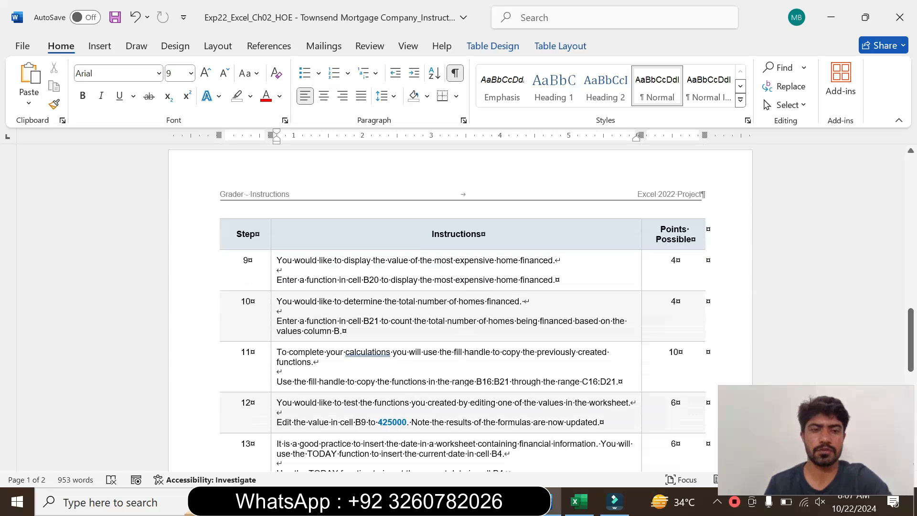
click(271, 276)
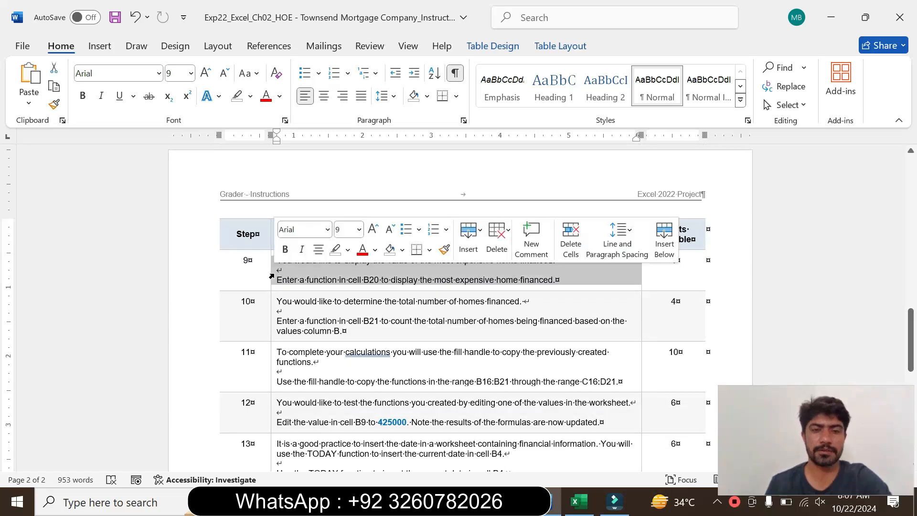
click(359, 230)
click(347, 336)
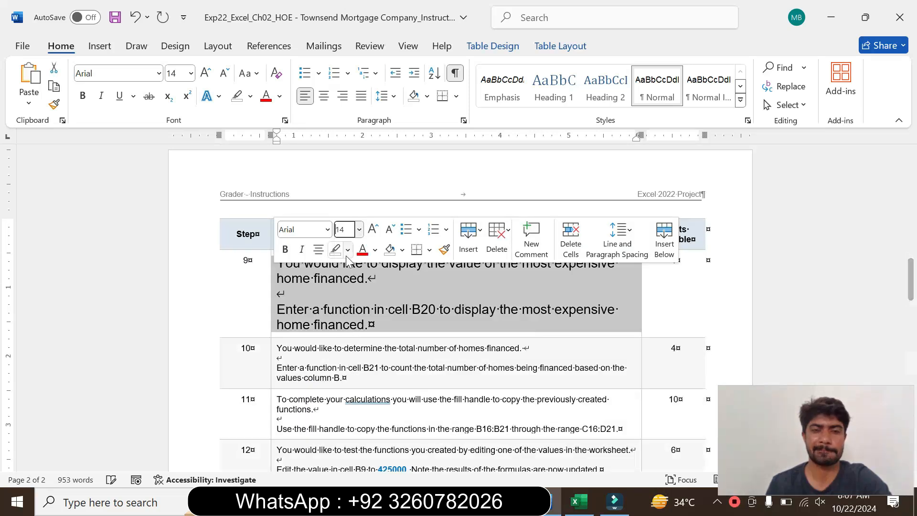
click(348, 249)
click(382, 299)
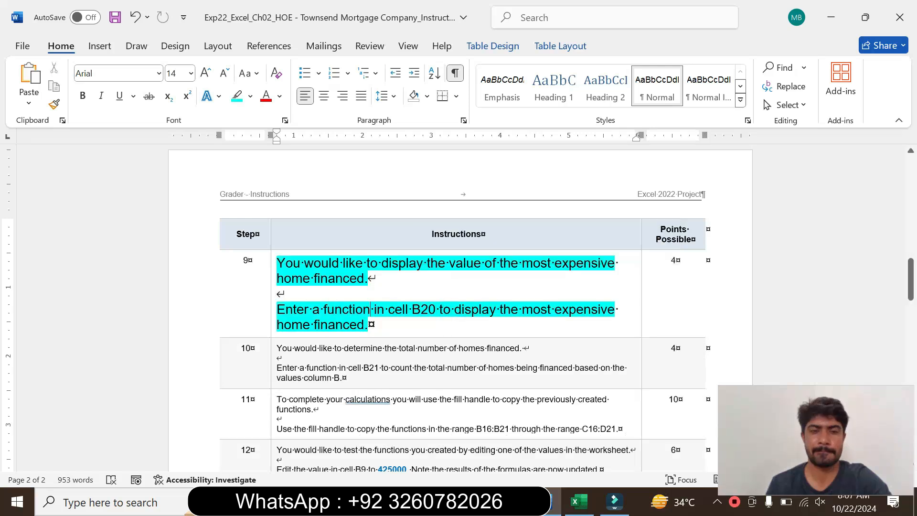
Read the step 9 instructions on displaying the most expensive home financed in cell B20, marking the text while reading.
drag(277, 263, 367, 279)
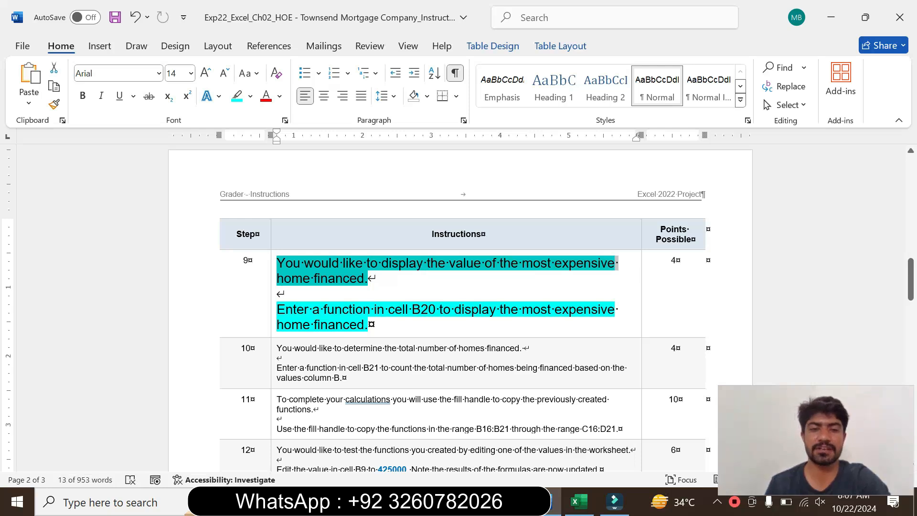
drag(278, 309, 365, 325)
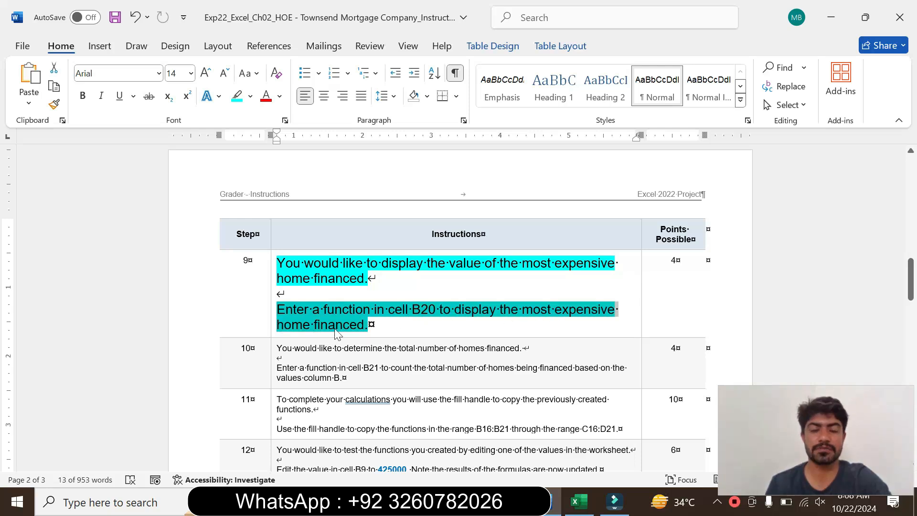
click(369, 326)
drag(276, 309, 387, 309)
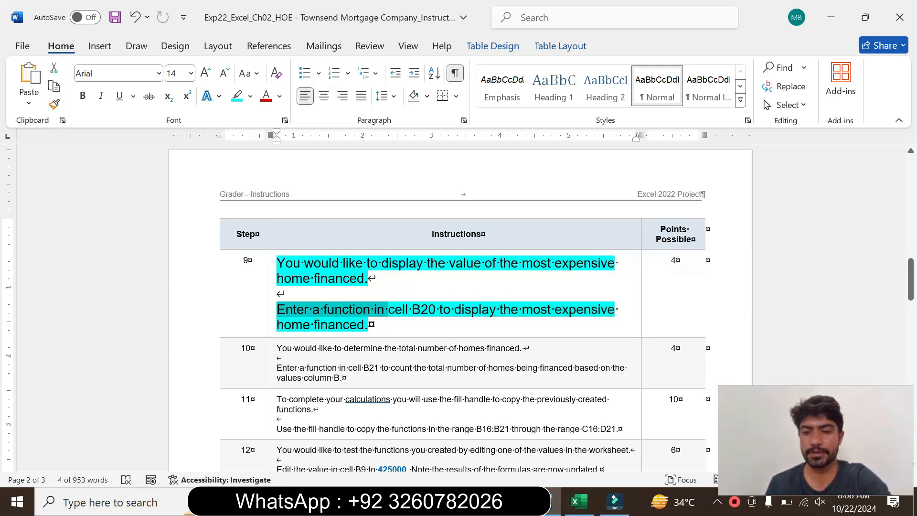
Switch to Excel and enter =MAX(B8:B12) in B20 for the highest house cost, rechecking the step 9 instruction in Word before entering it.
click(576, 502)
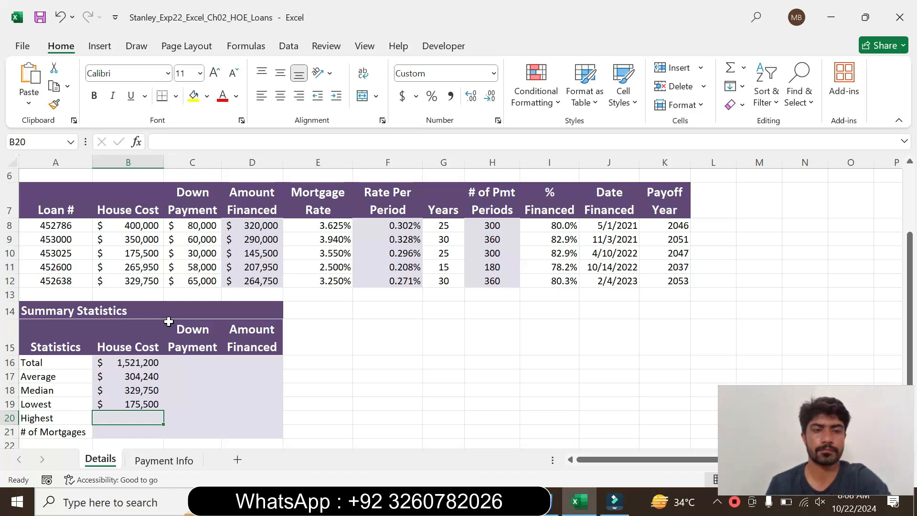
click(554, 501)
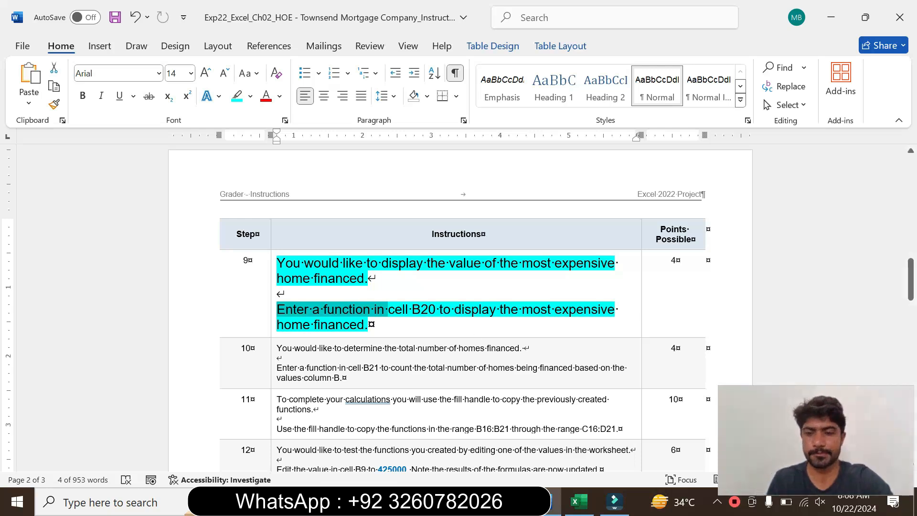
click(576, 501)
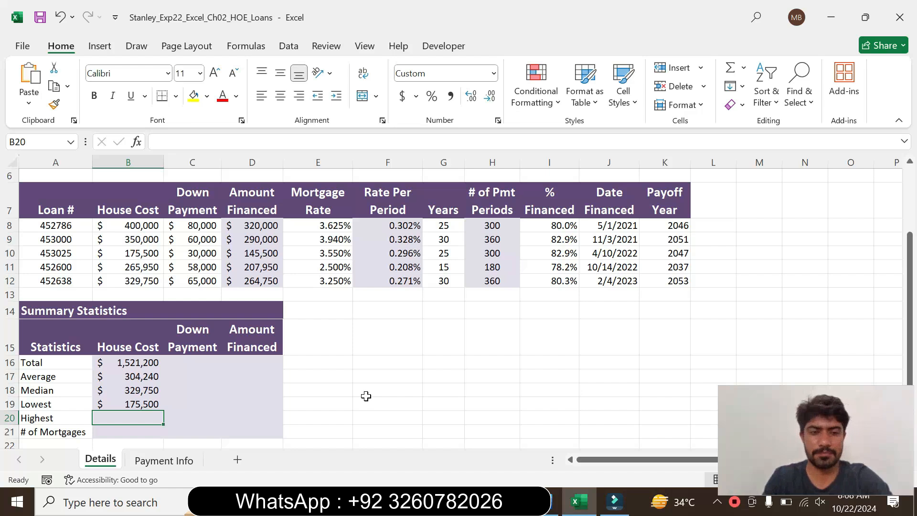
text(=max)
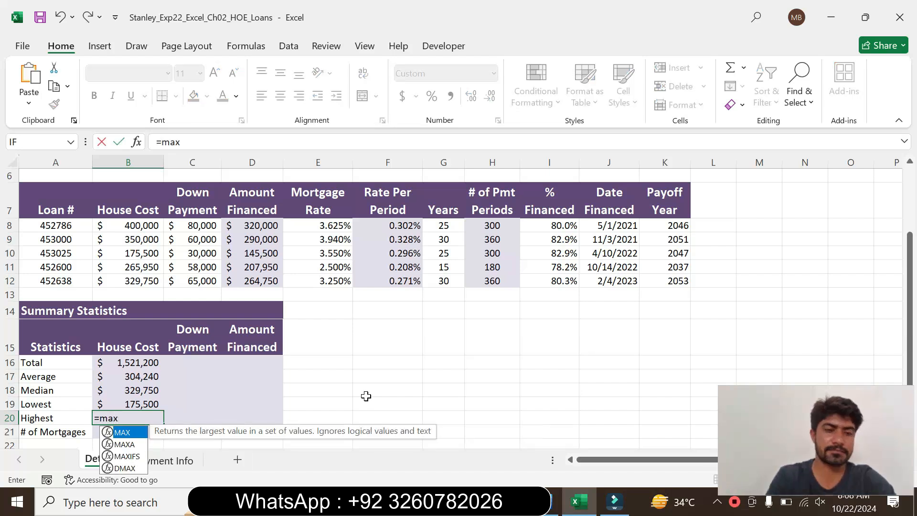
double_click(123, 432)
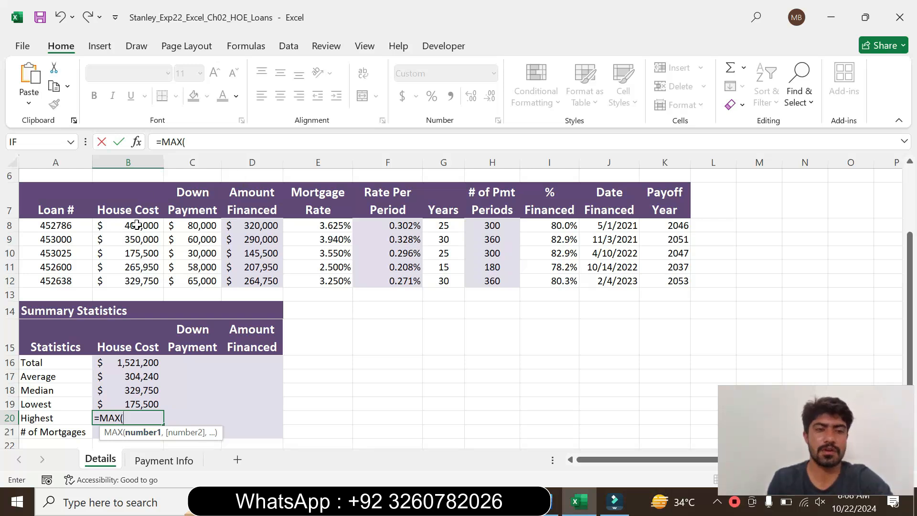
drag(136, 225, 159, 282)
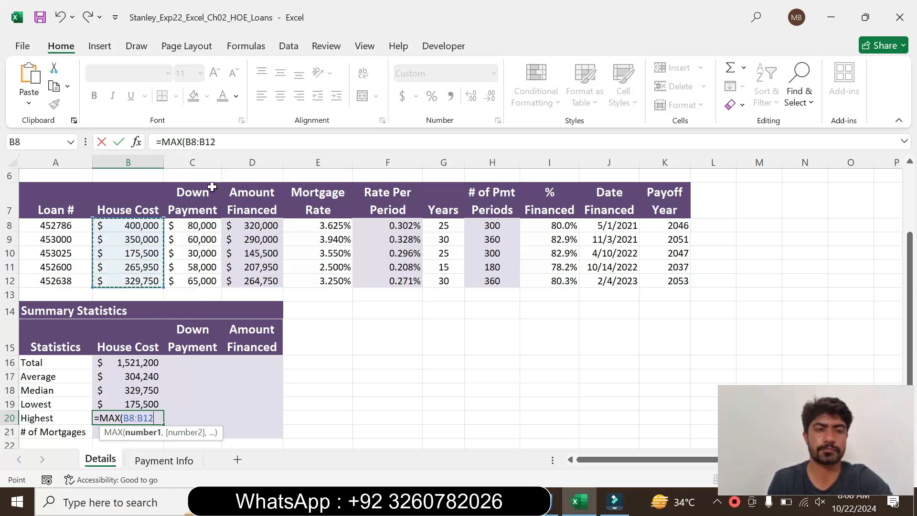
click(217, 142)
text())
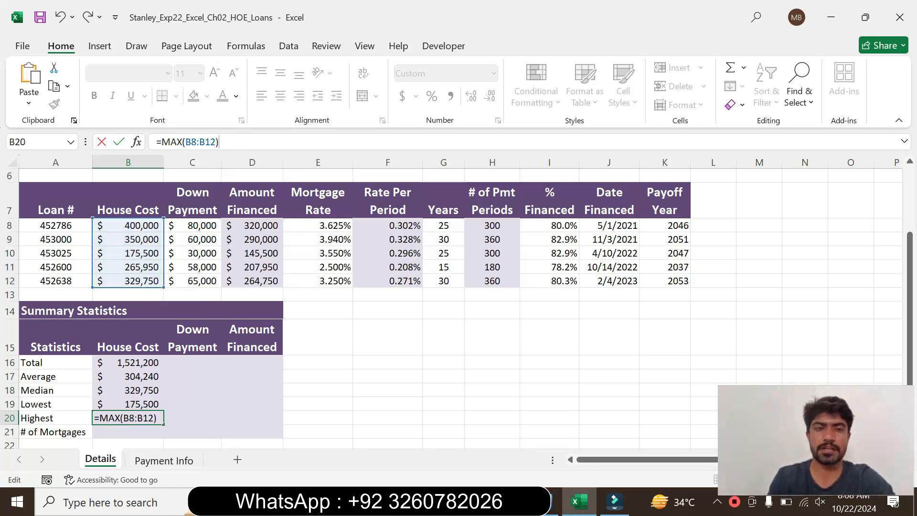
key(Return)
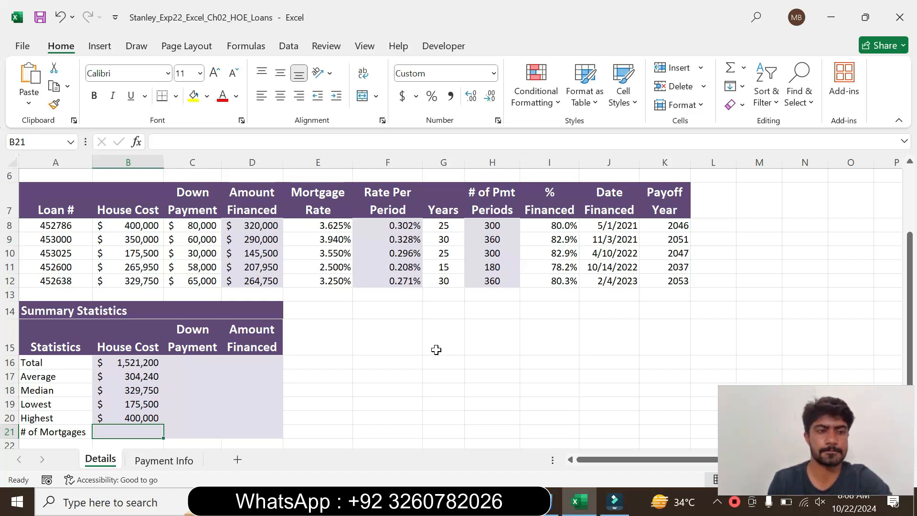
Switch to Word, set the step 9 instruction text back to 9 pt and remove its highlighting.
click(554, 503)
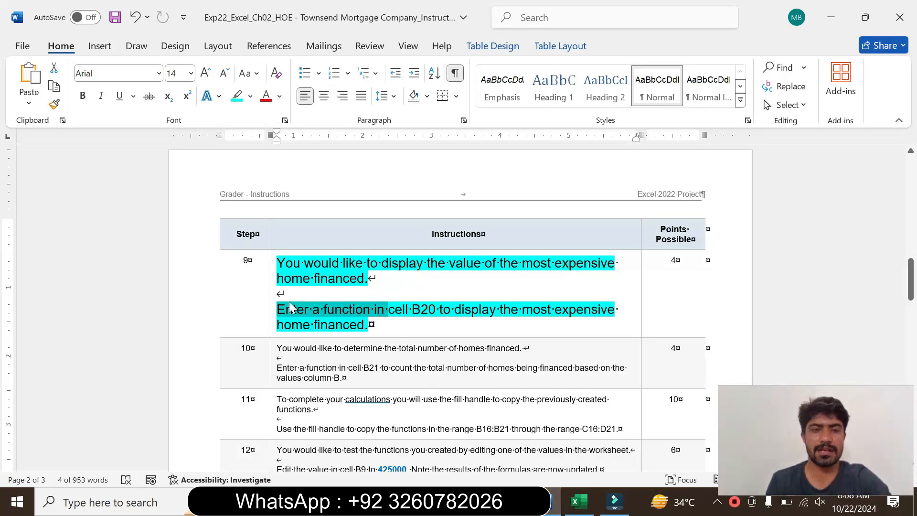
click(270, 312)
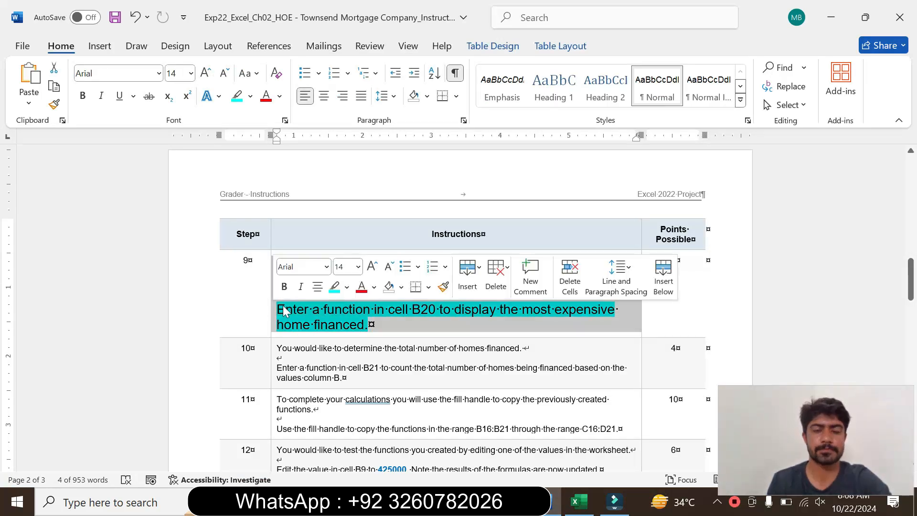
click(357, 266)
click(345, 28)
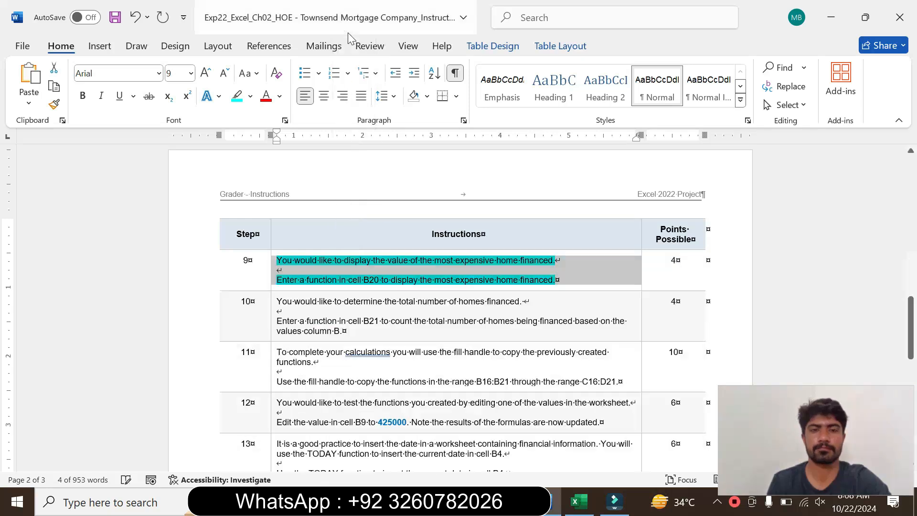
click(250, 96)
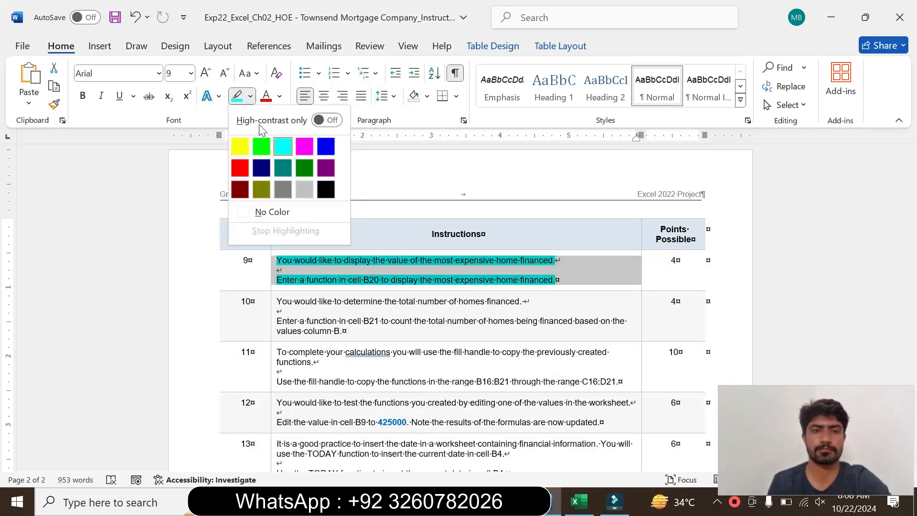
click(272, 211)
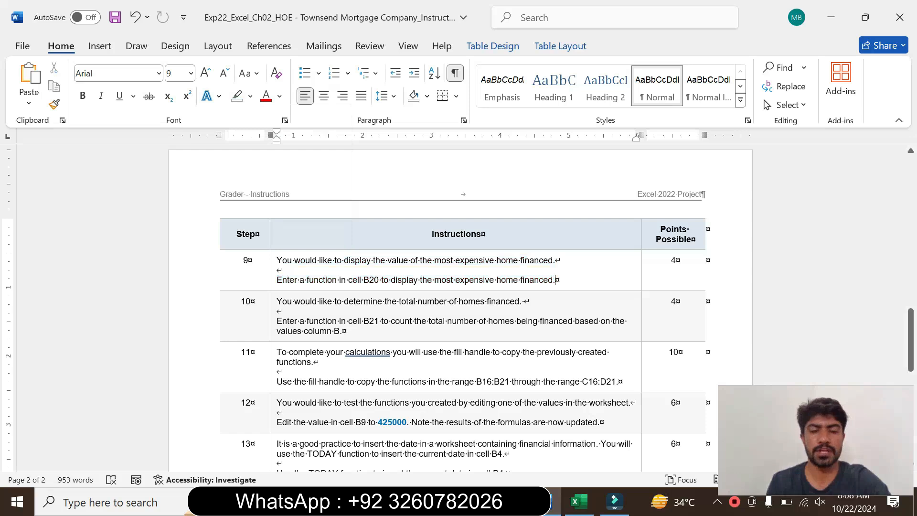
Enlarge the step 10 instruction text to 14 pt and highlight it in turquoise.
click(274, 338)
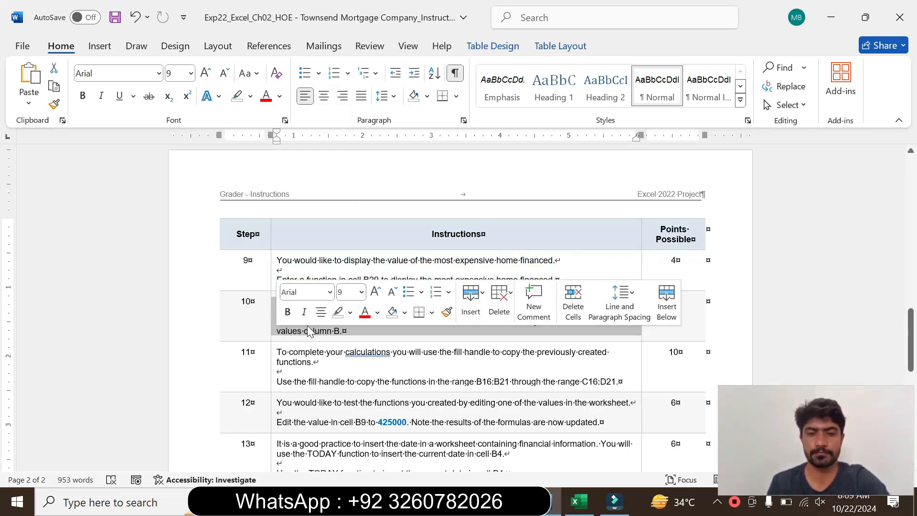
click(362, 291)
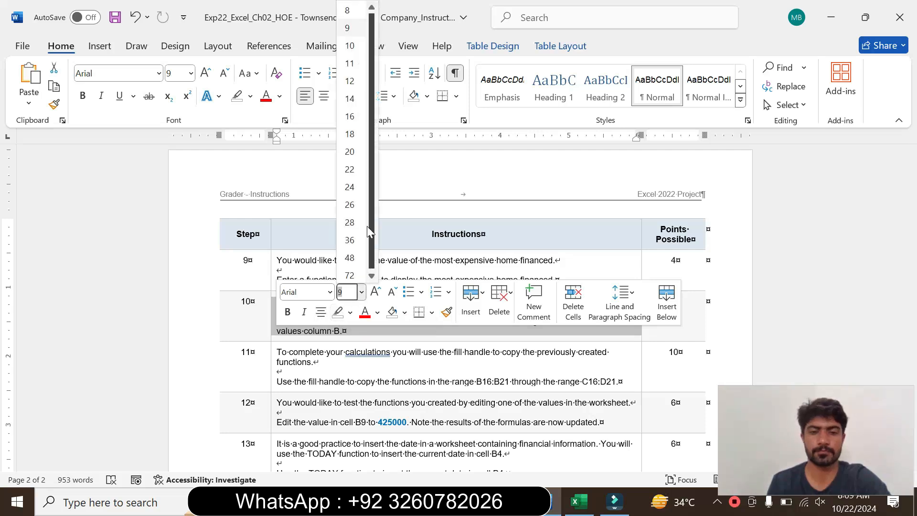
click(362, 101)
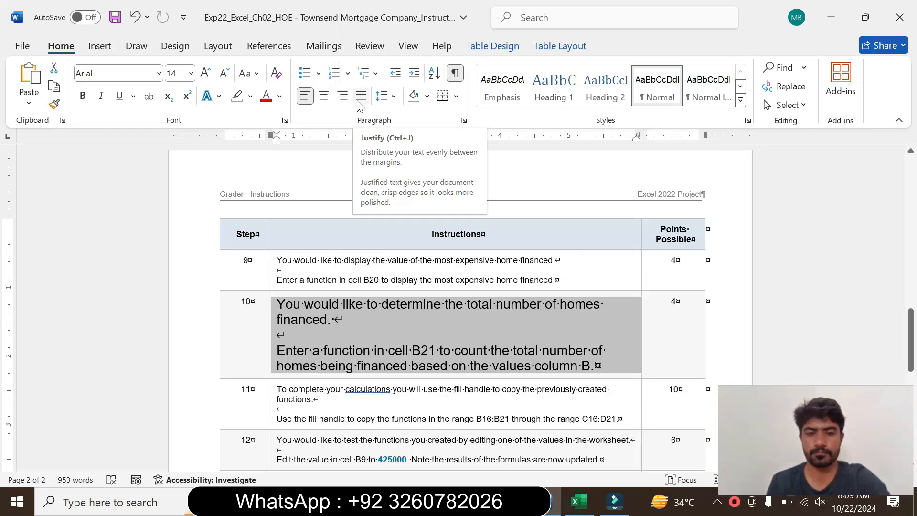
click(249, 96)
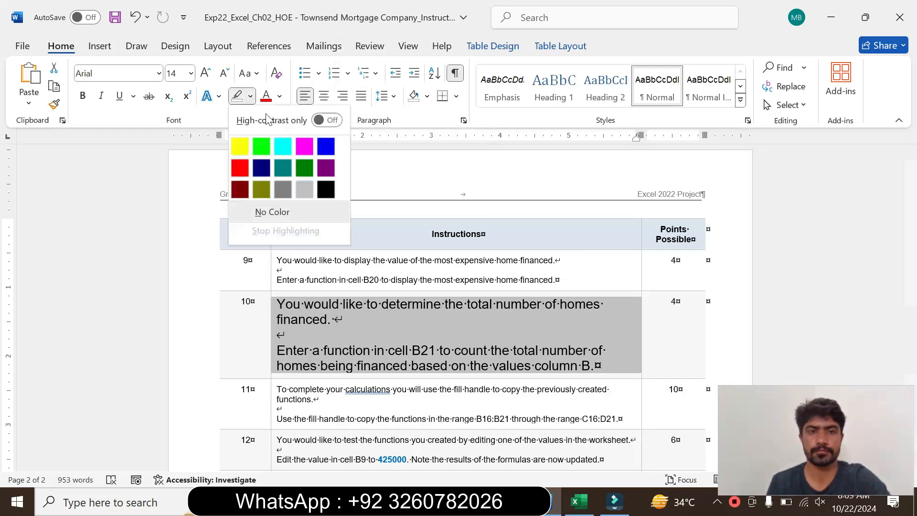
click(282, 146)
Read the step 10 instructions on counting the homes financed in cell B21, marking the text while reading.
drag(912, 351, 913, 382)
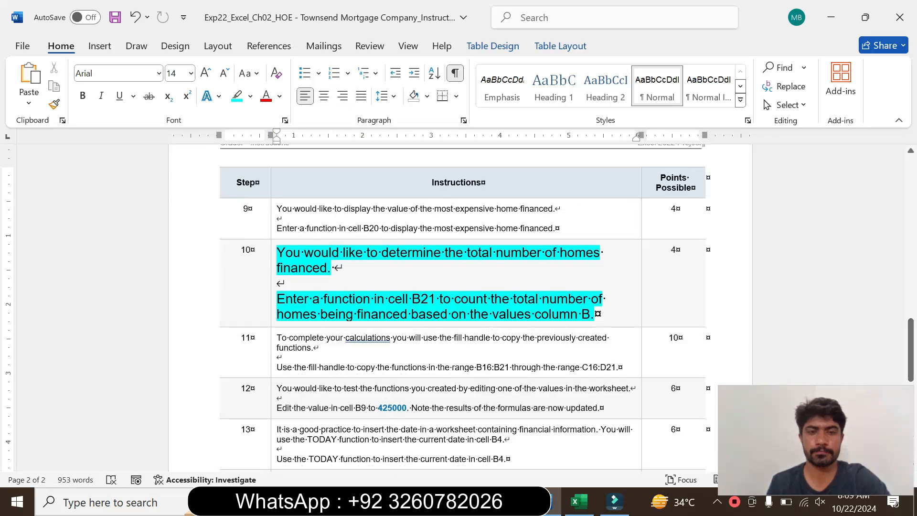
drag(277, 253, 286, 279)
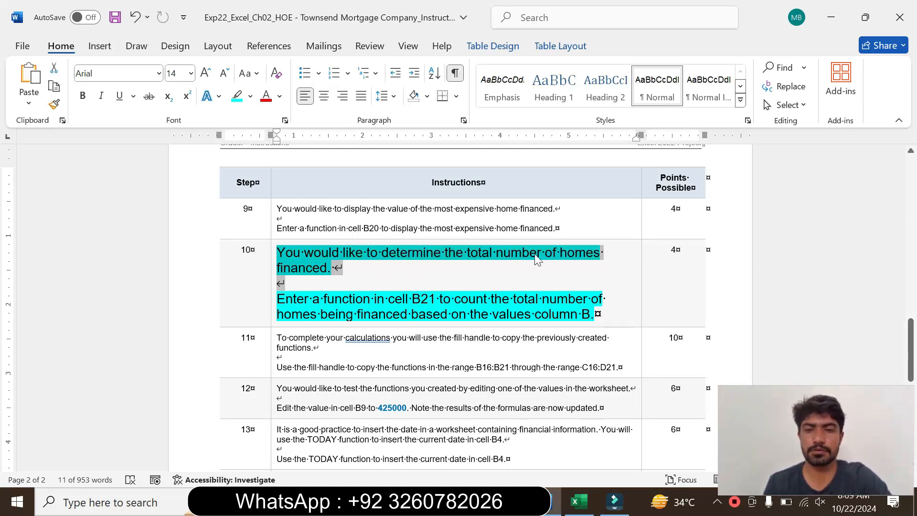
click(293, 277)
drag(277, 299, 595, 313)
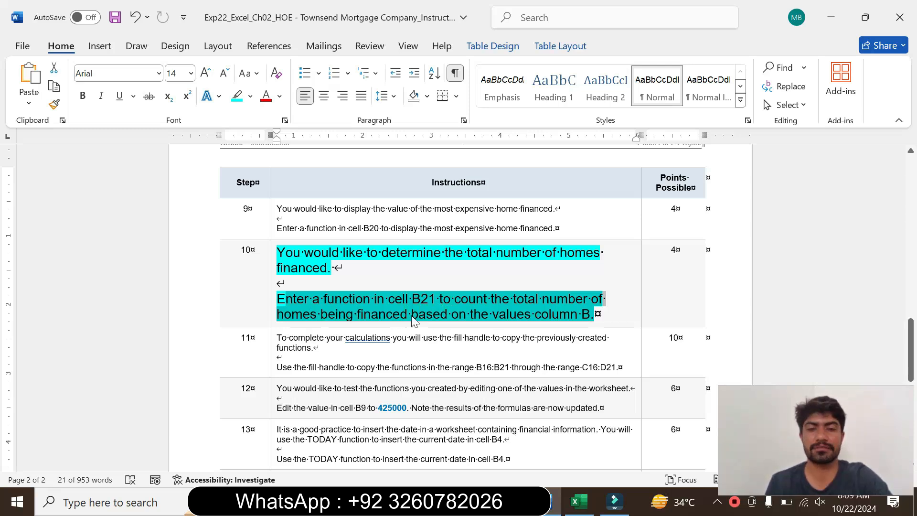
click(523, 317)
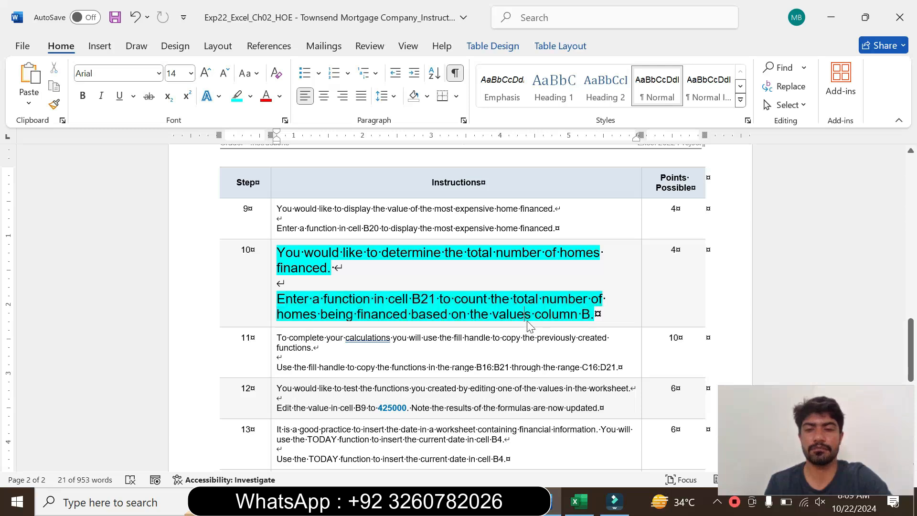
drag(524, 317, 580, 316)
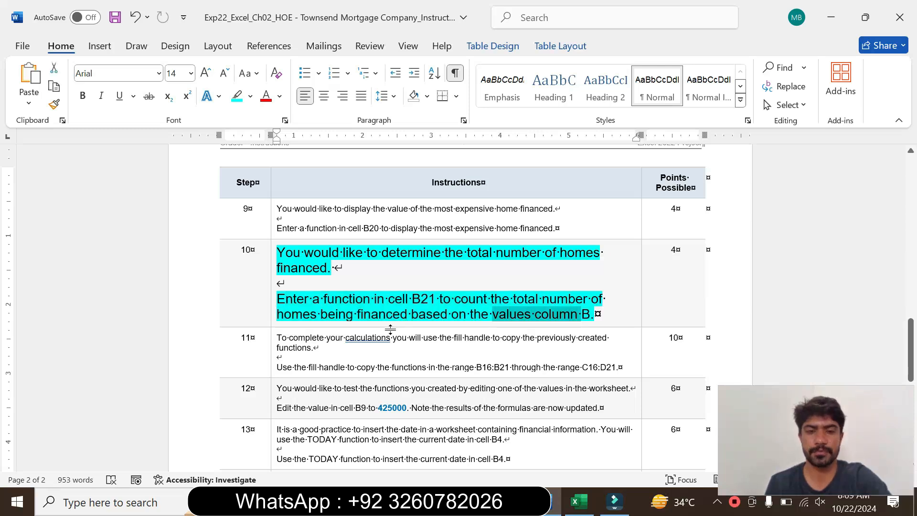
drag(324, 299, 436, 305)
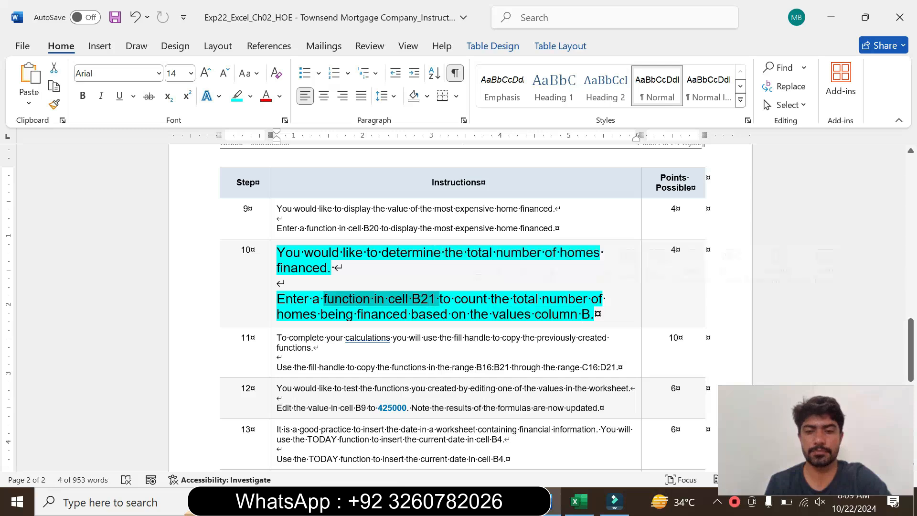
Switch to Excel and enter =COUNT(A8:A12) in B21 for the number of mortgages, rechecking the step 10 instruction in Word before entering it.
click(576, 501)
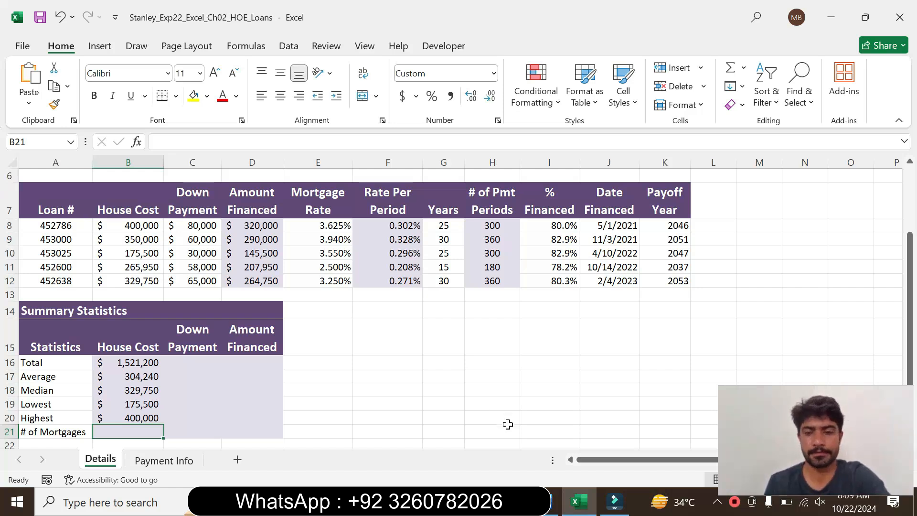
click(549, 506)
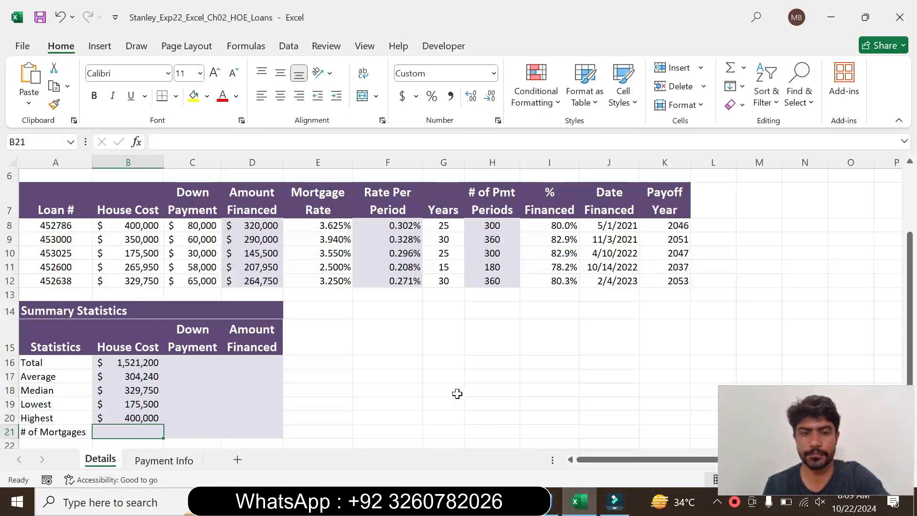
click(575, 501)
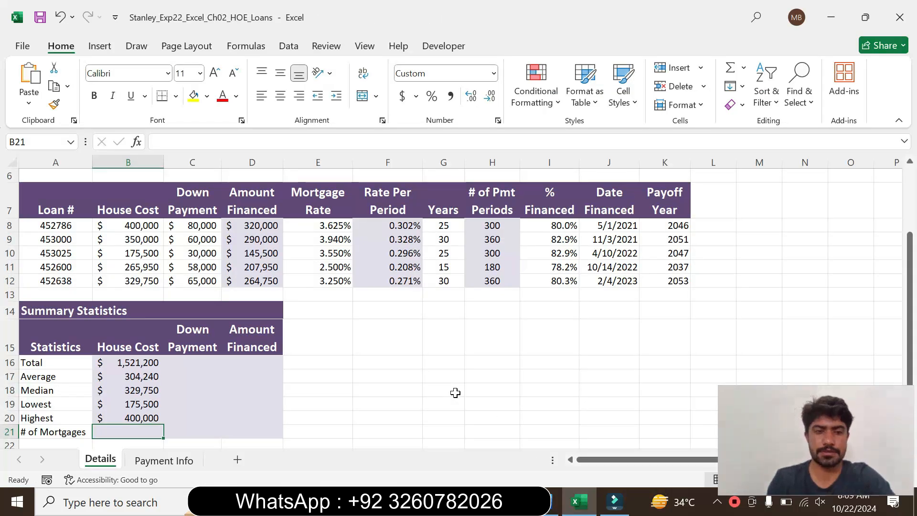
text(=)
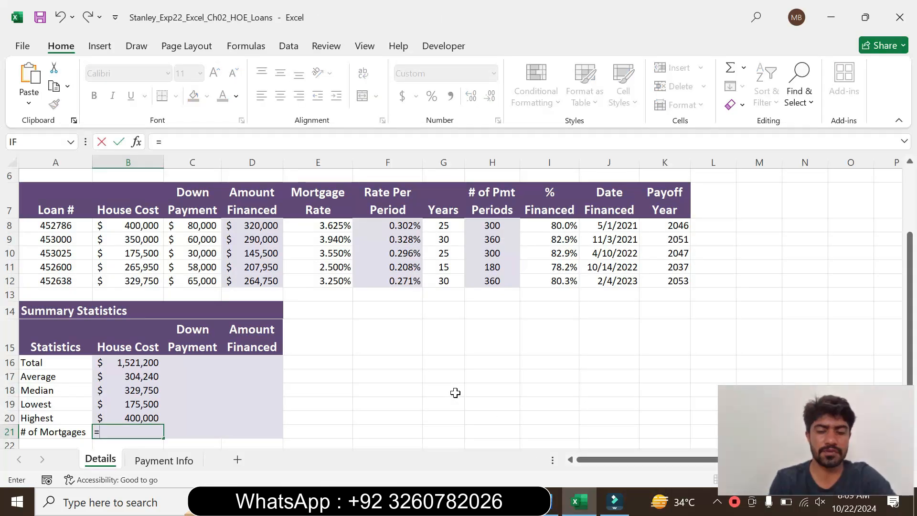
text(count)
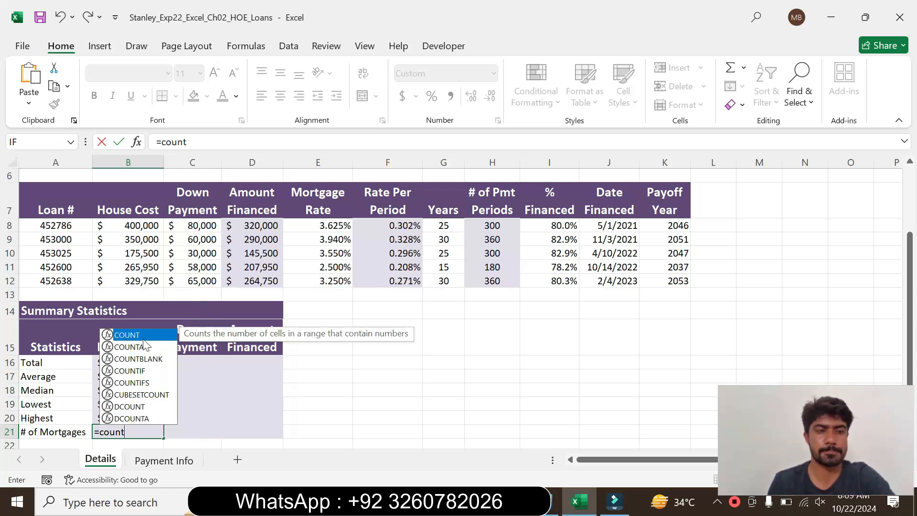
key(Tab)
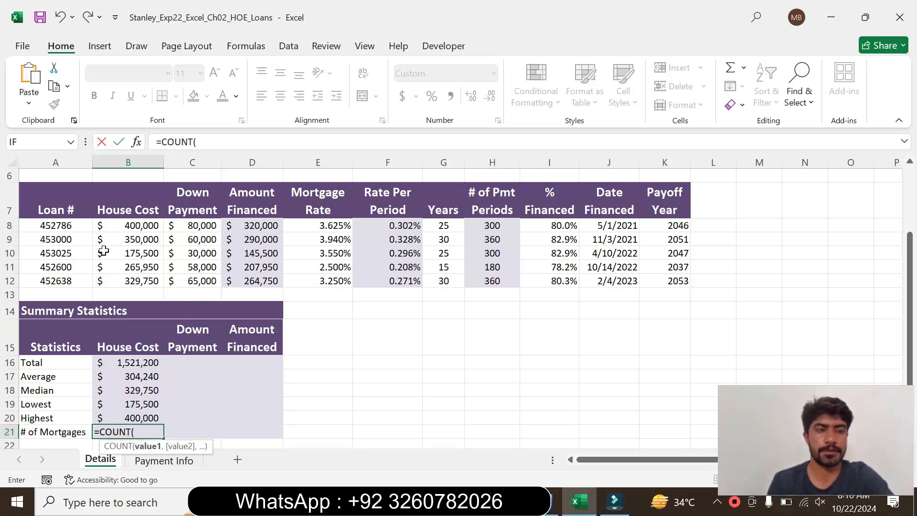
click(196, 141)
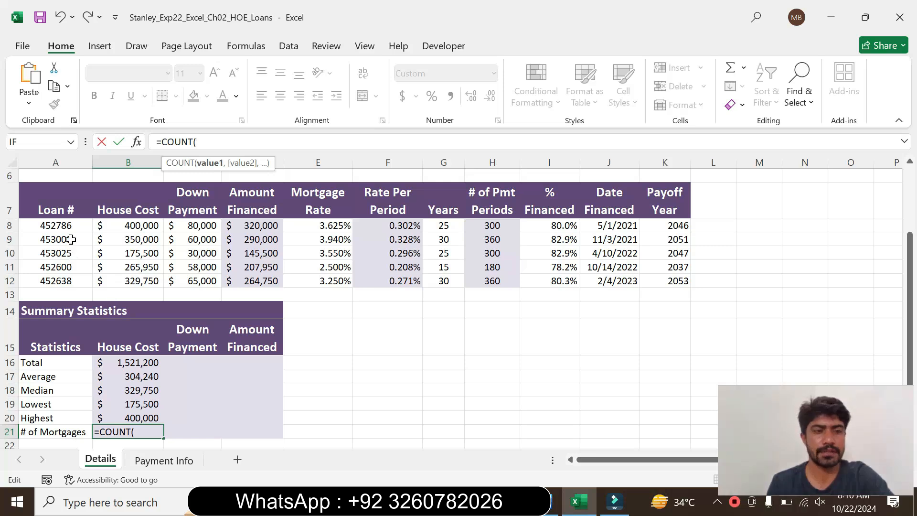
drag(71, 224, 72, 284)
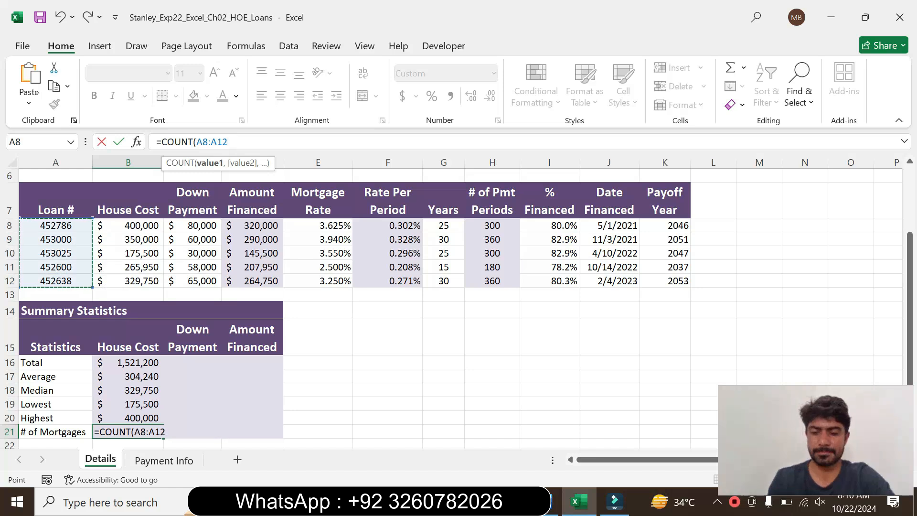
text())
key(Return)
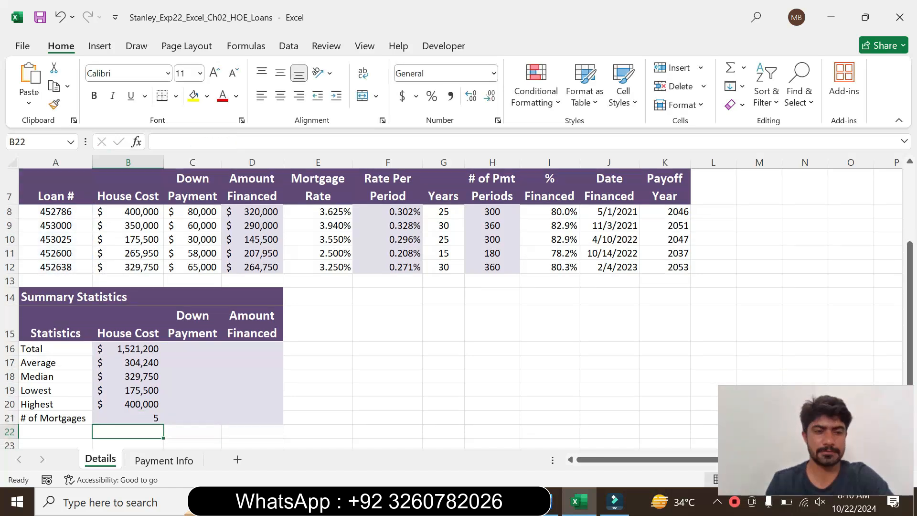
Switch to Word, set the step 10 instruction text back to 9 pt and remove its highlighting.
click(550, 501)
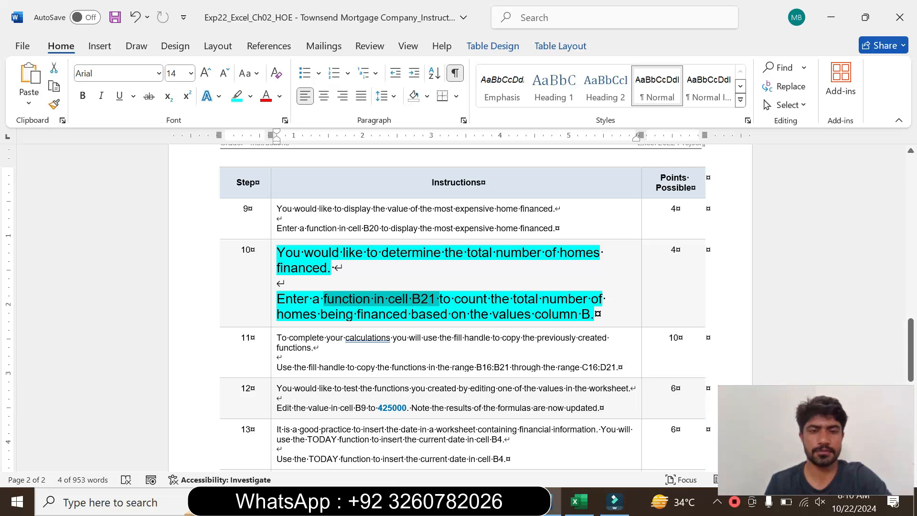
click(273, 308)
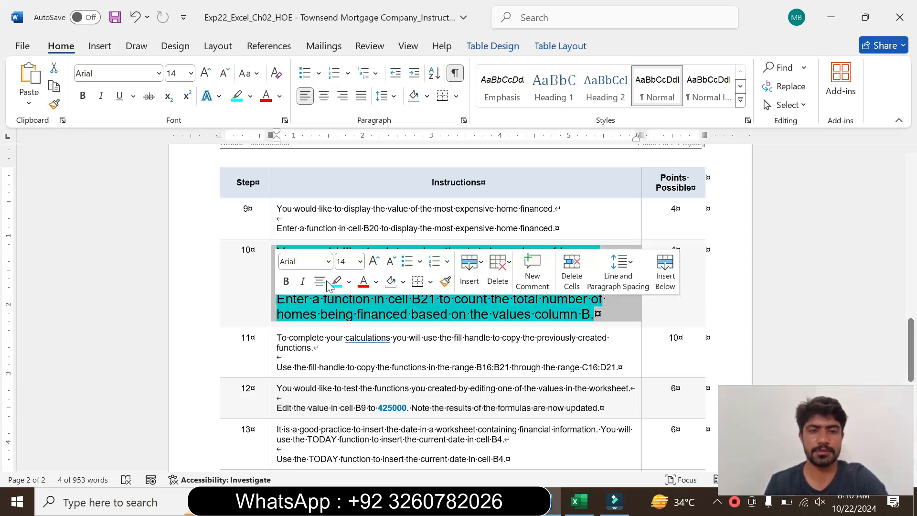
click(361, 261)
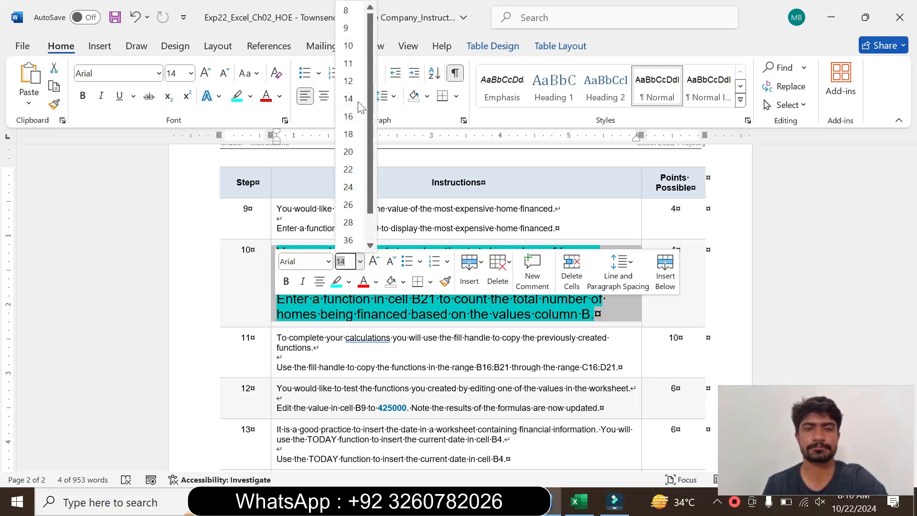
click(348, 25)
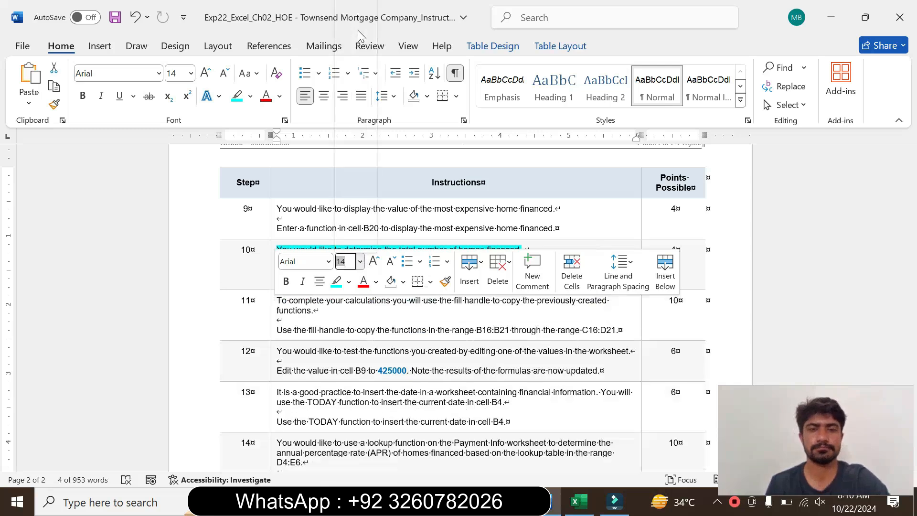
click(250, 96)
click(272, 210)
click(343, 280)
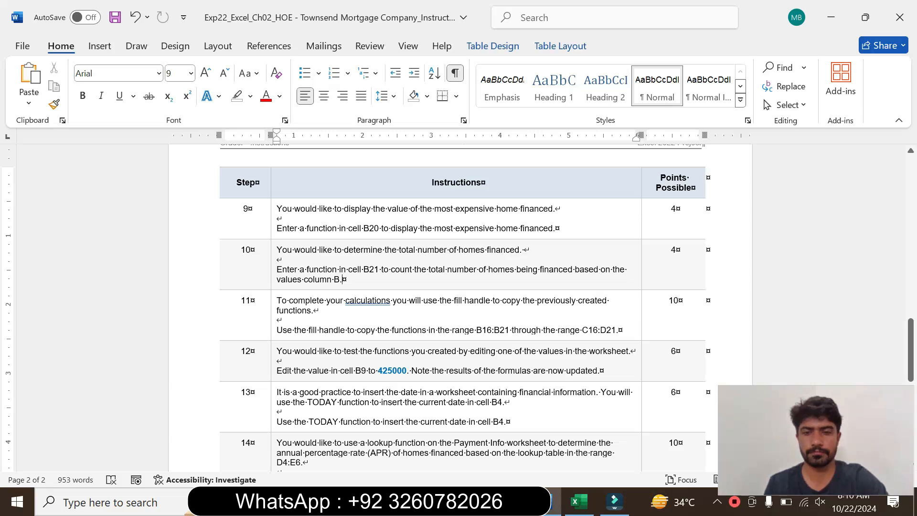
Enlarge the step 11 instruction text to 14 pt and highlight it in turquoise.
click(272, 327)
click(361, 281)
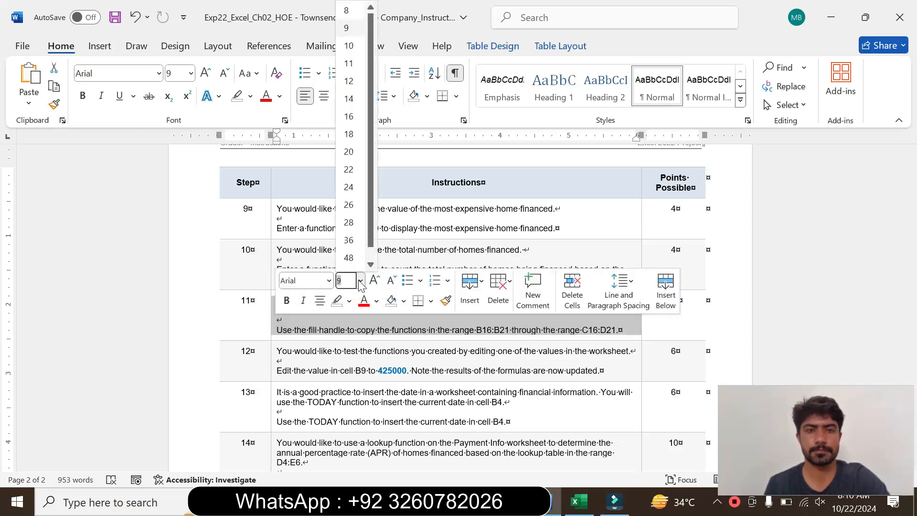
click(349, 99)
click(251, 97)
click(287, 143)
Read the step 11 instructions on copying the functions in B16:B21 through C16:D21, marking the text while reading, and switch to Excel.
drag(277, 304, 499, 319)
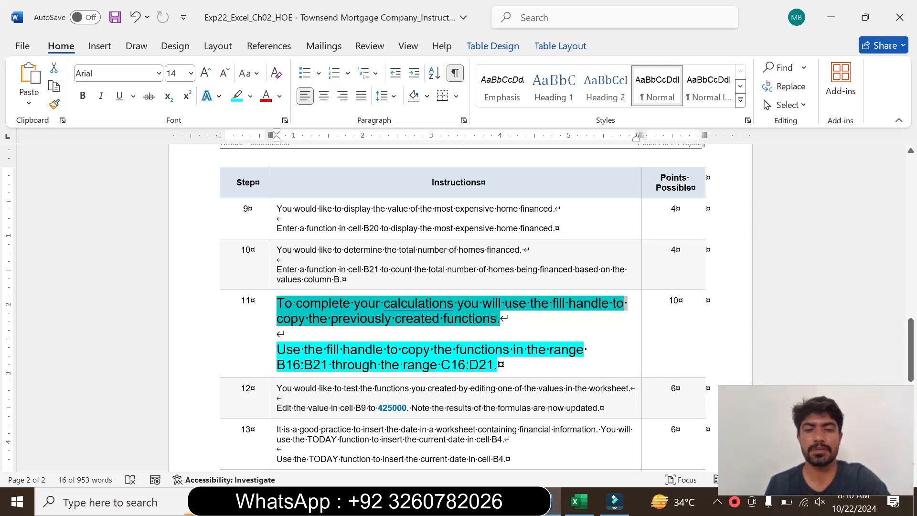
double_click(336, 351)
drag(278, 350, 497, 366)
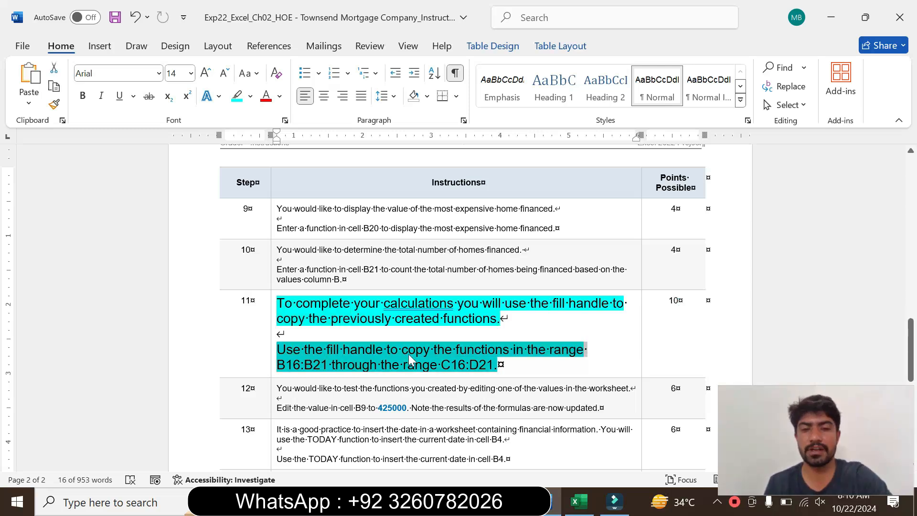
click(293, 365)
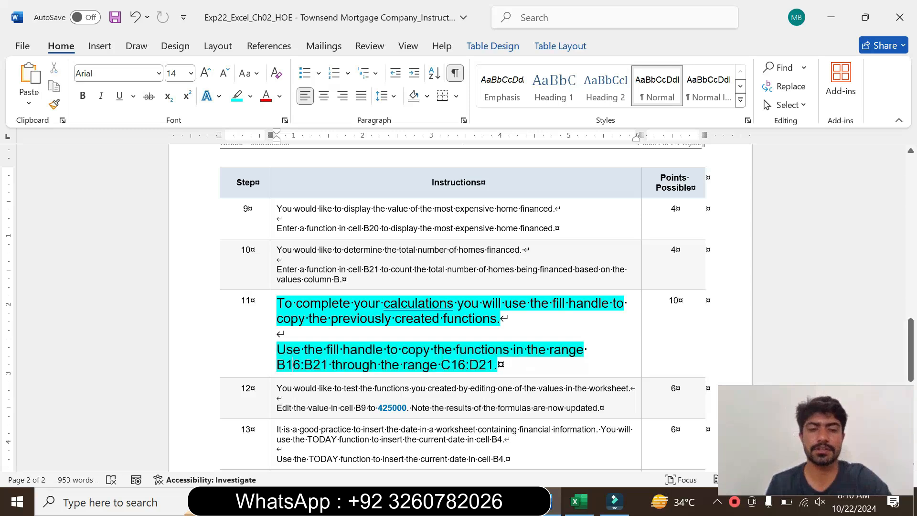
click(273, 369)
click(325, 369)
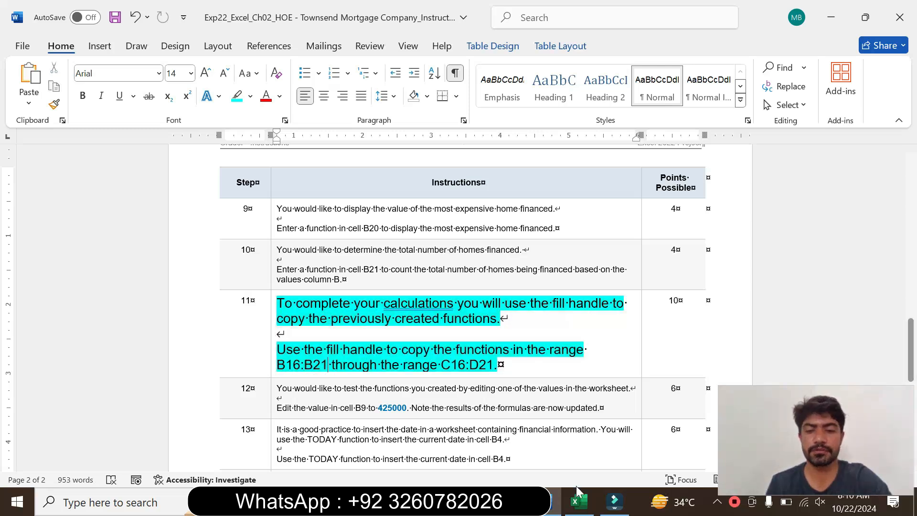
click(582, 511)
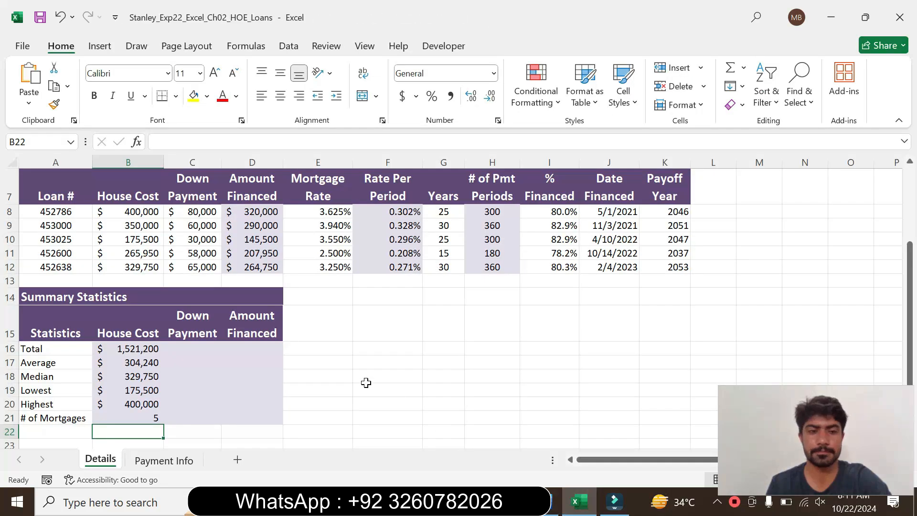
click(147, 349)
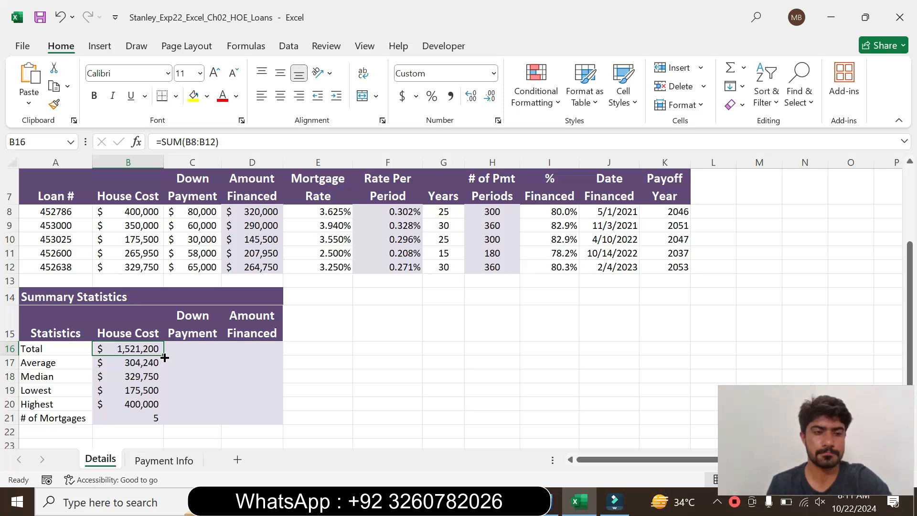
drag(164, 356, 156, 423)
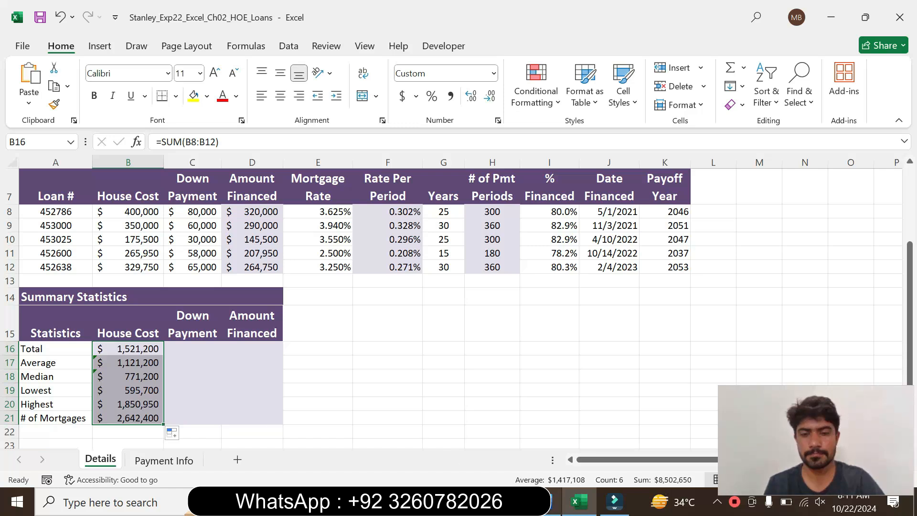
click(554, 501)
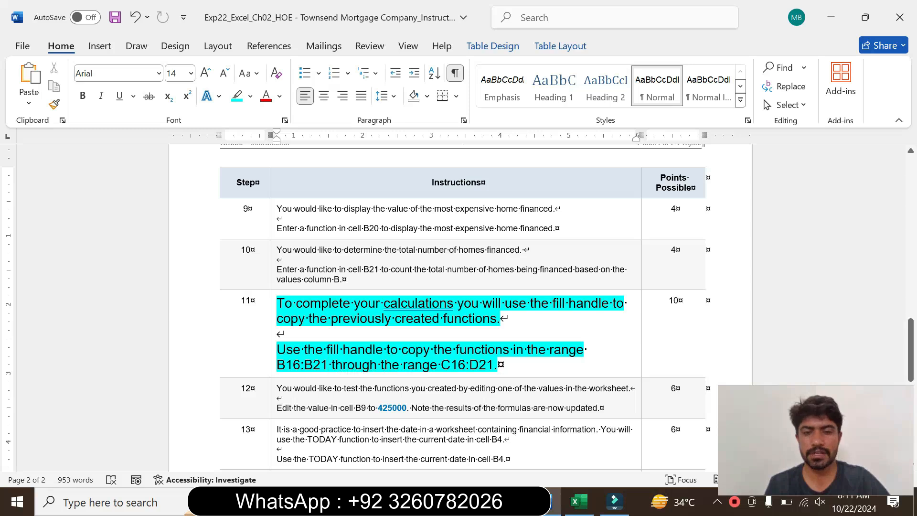
click(576, 502)
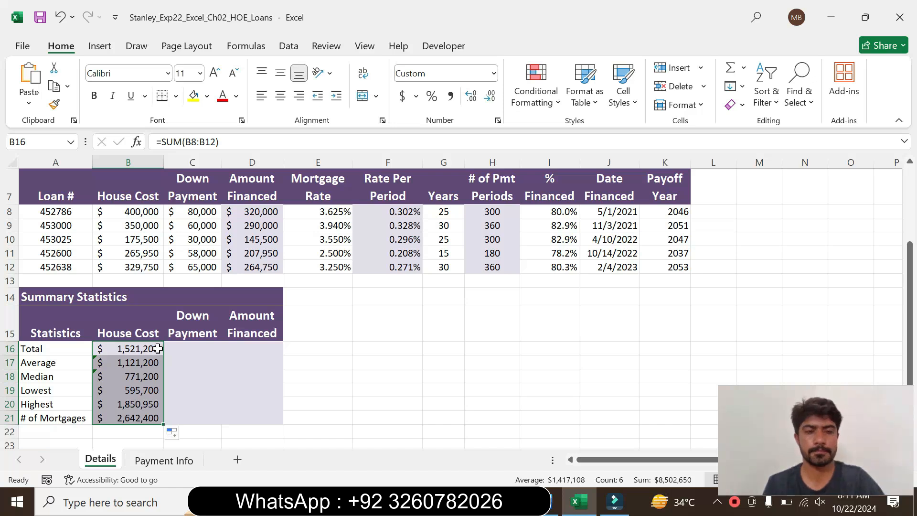
key(ctrl+z)
Fill the SUM formula in B16 across to C16:D16 and down through row 21, rechecking the step 11 instruction in Word.
drag(163, 355, 263, 345)
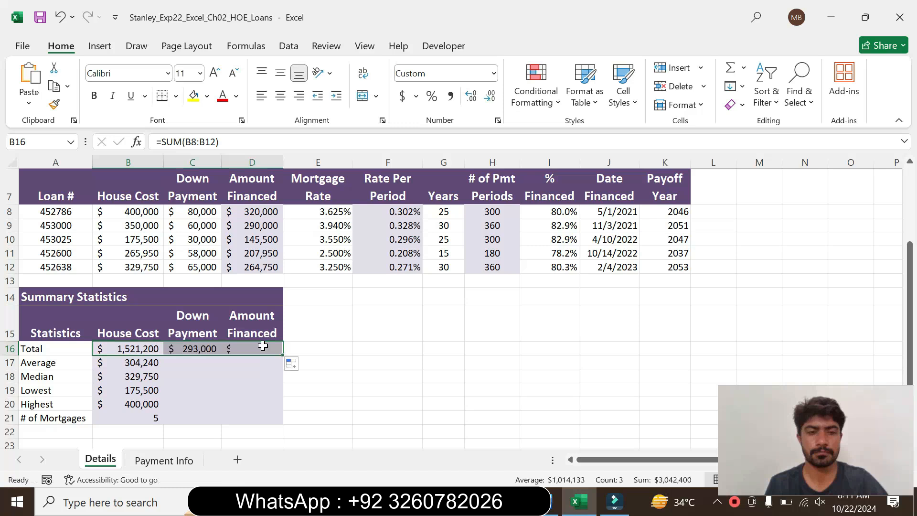
click(223, 365)
drag(191, 350, 256, 348)
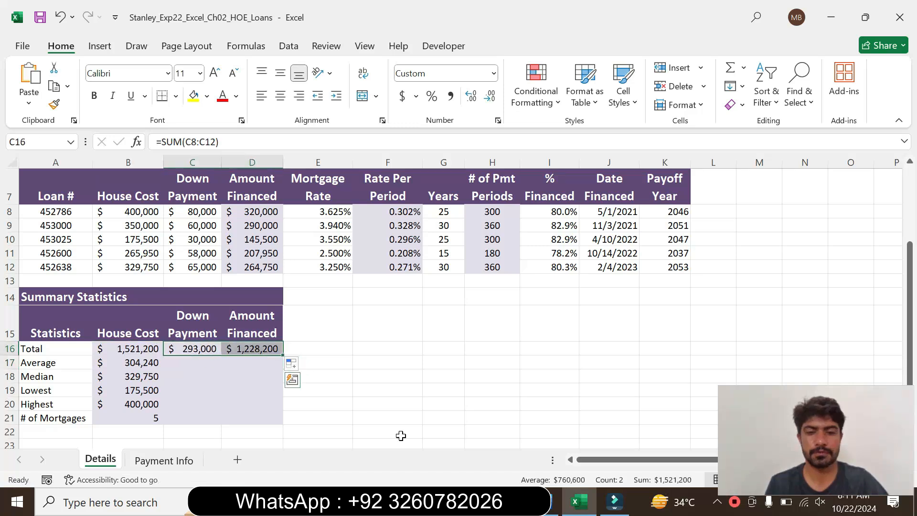
click(550, 507)
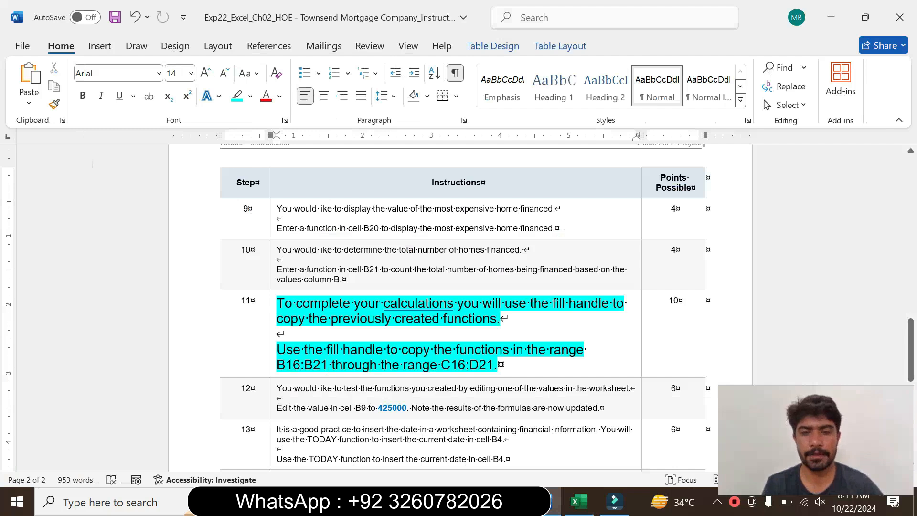
click(575, 501)
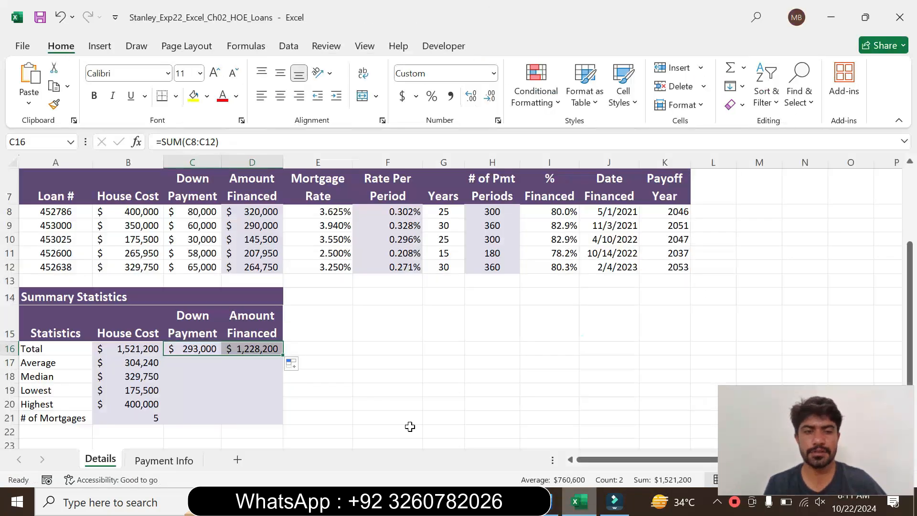
drag(281, 358, 281, 423)
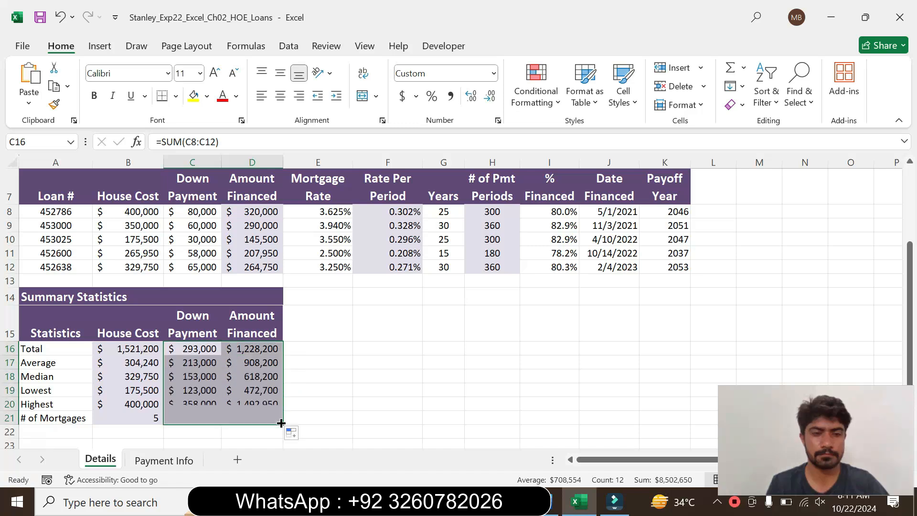
click(271, 389)
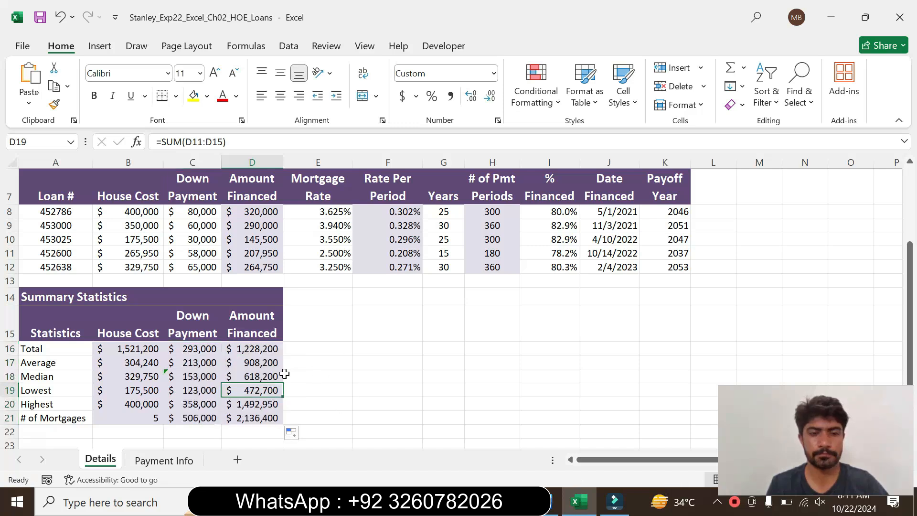
drag(910, 312, 901, 188)
Switch to Word, set the step 11 instruction text back to 9 pt and remove its turquoise highlighting.
click(556, 501)
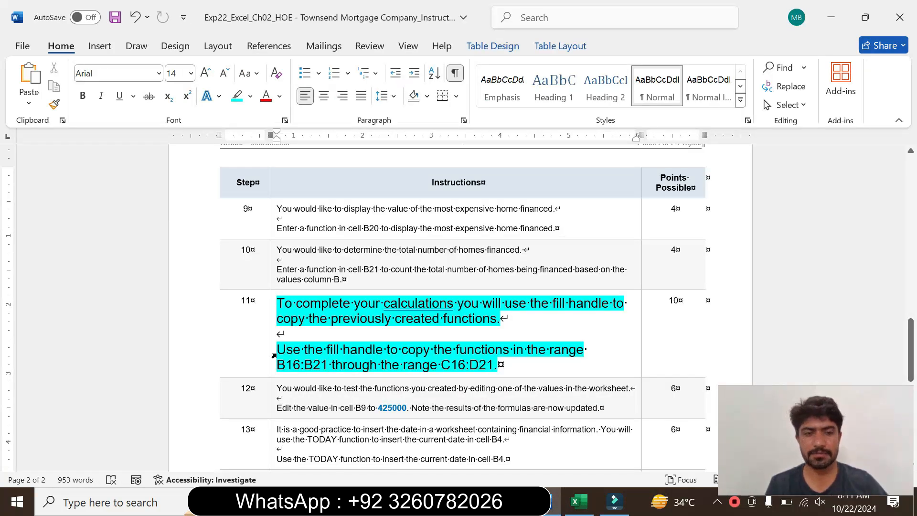
click(274, 355)
click(360, 313)
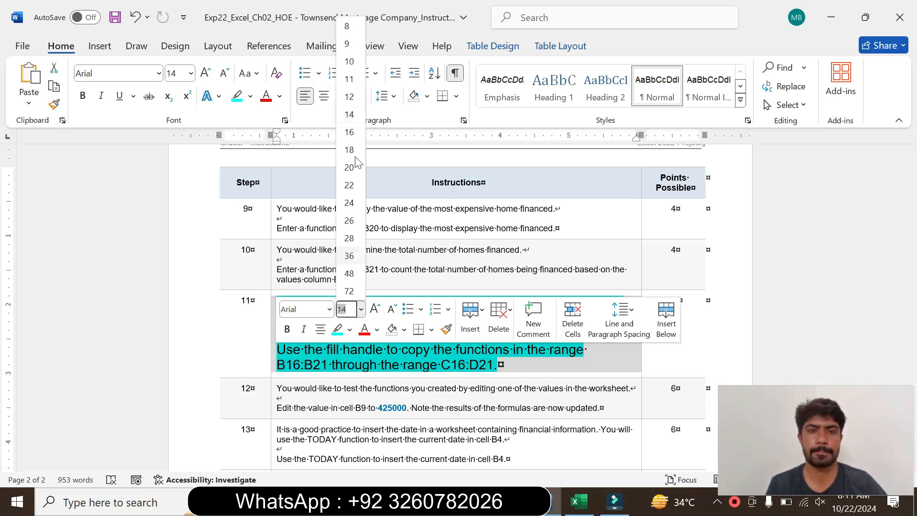
click(352, 40)
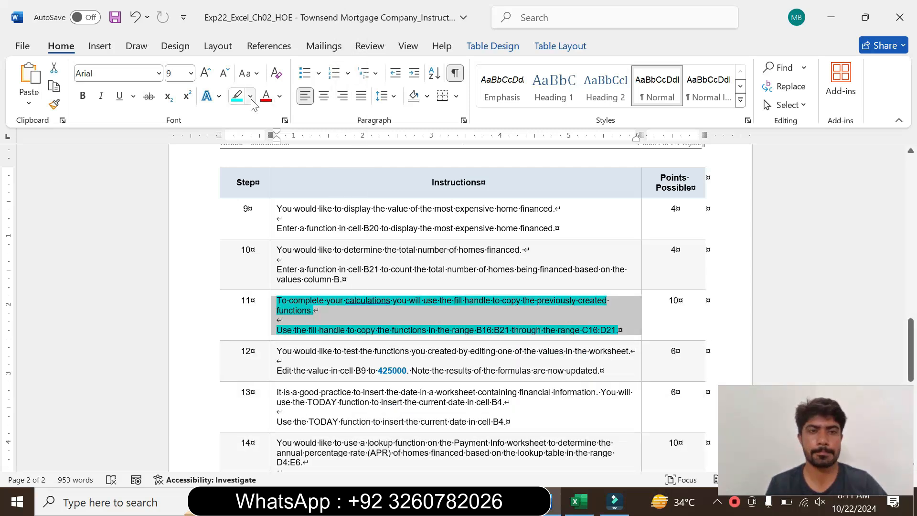
click(250, 96)
click(291, 221)
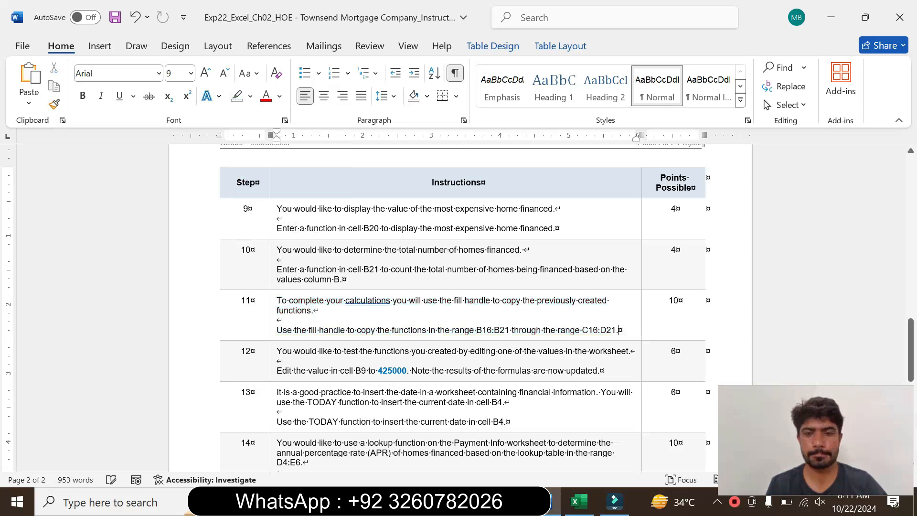
Switch to Excel and return to the beginning of the Details worksheet with the input area and loan table.
click(577, 502)
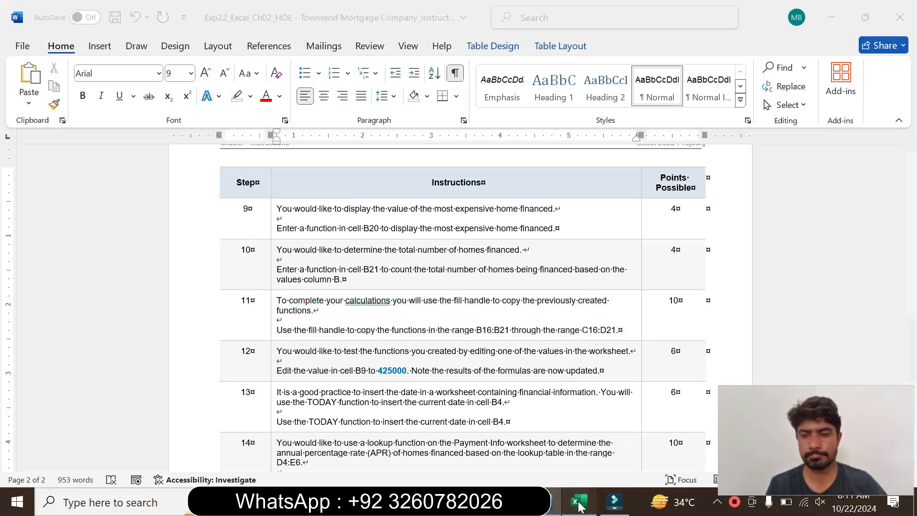
drag(911, 225, 908, 193)
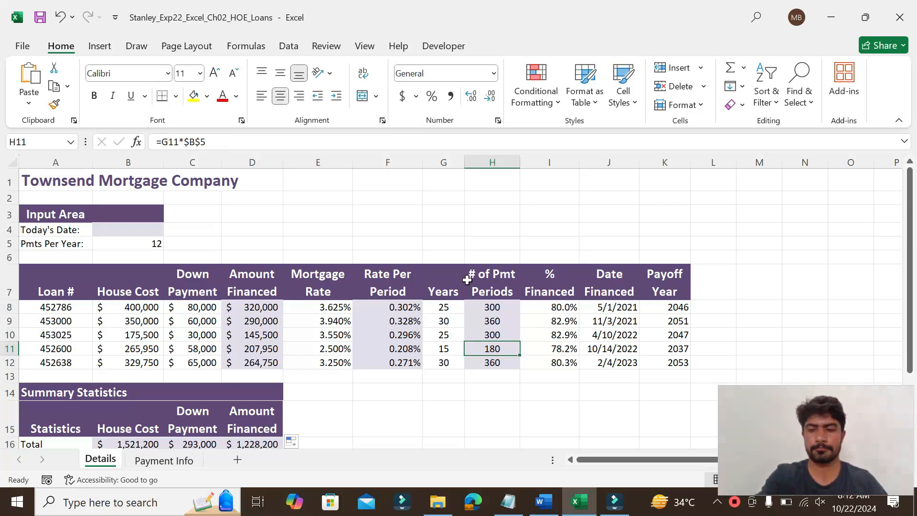